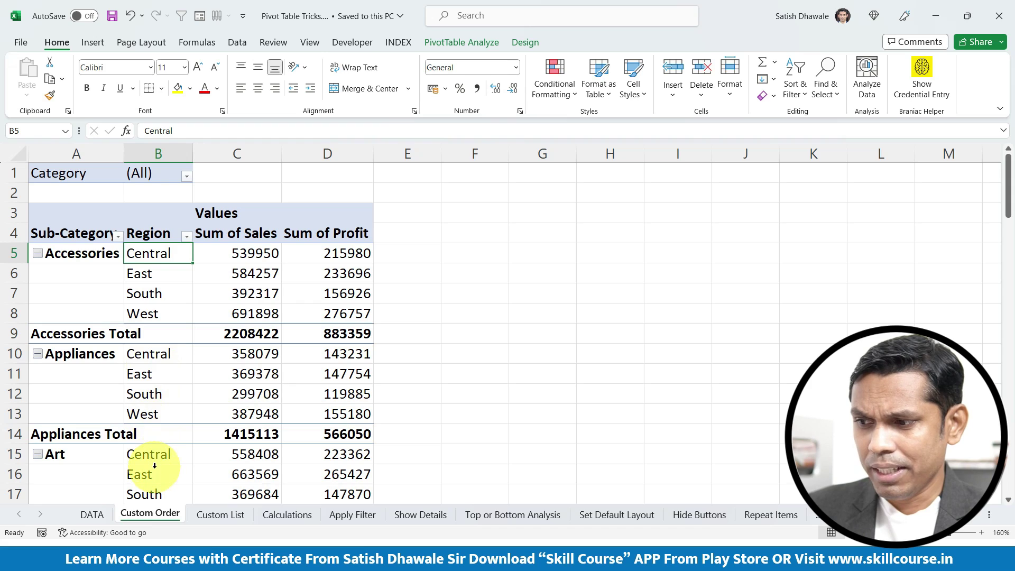
# Type East, then South, over the first region label to move each region to the top
pyautogui.scroll(-1, 154, 466)
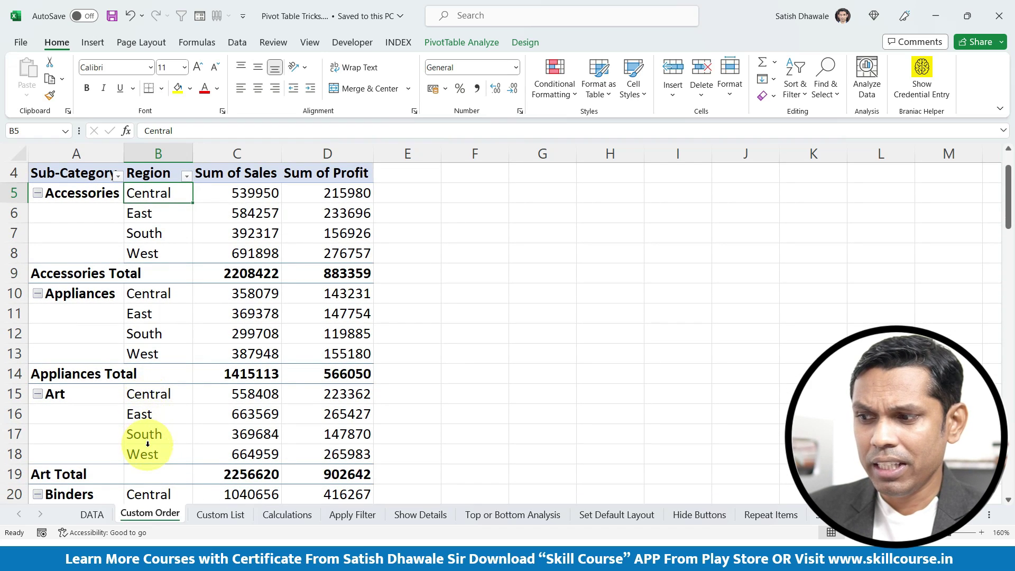
pyautogui.scroll(1, 147, 412)
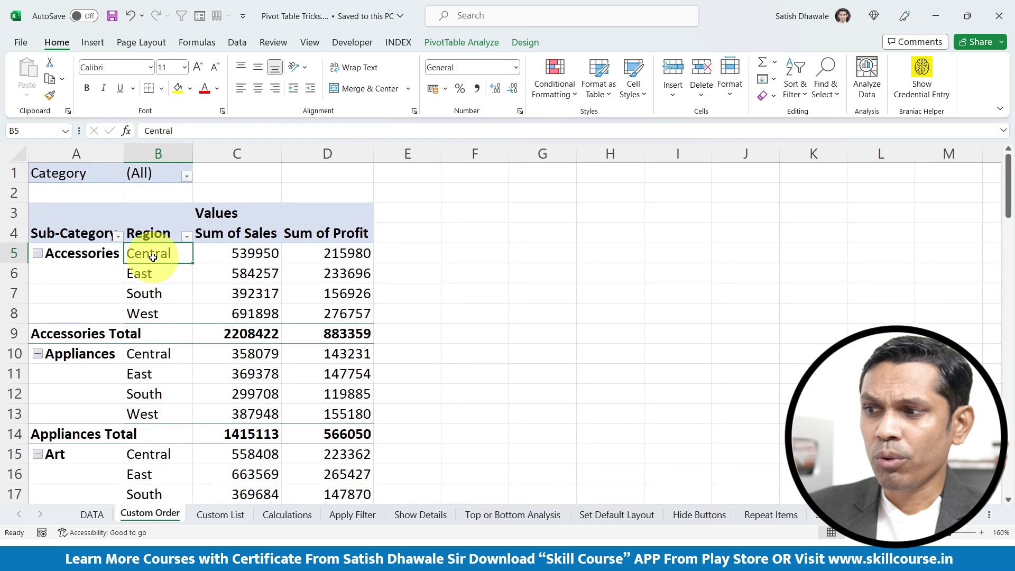
pyautogui.write('East')
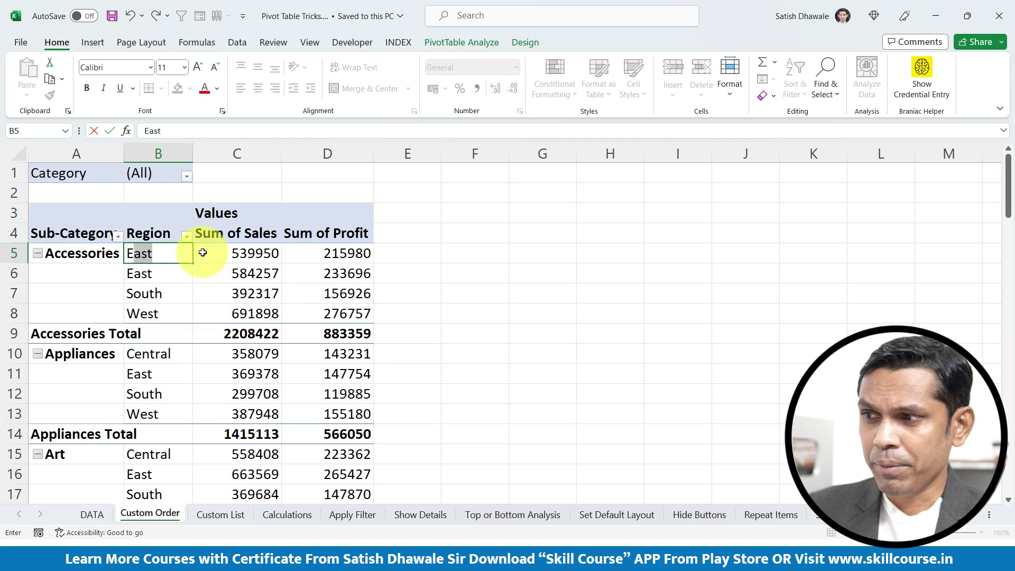
pyautogui.press('Return')
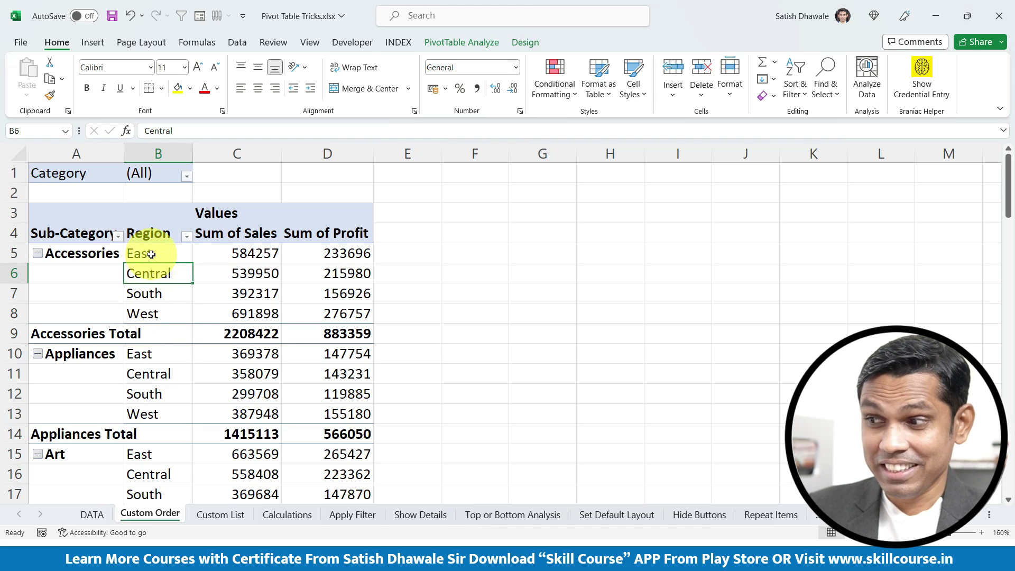
pyautogui.write('South')
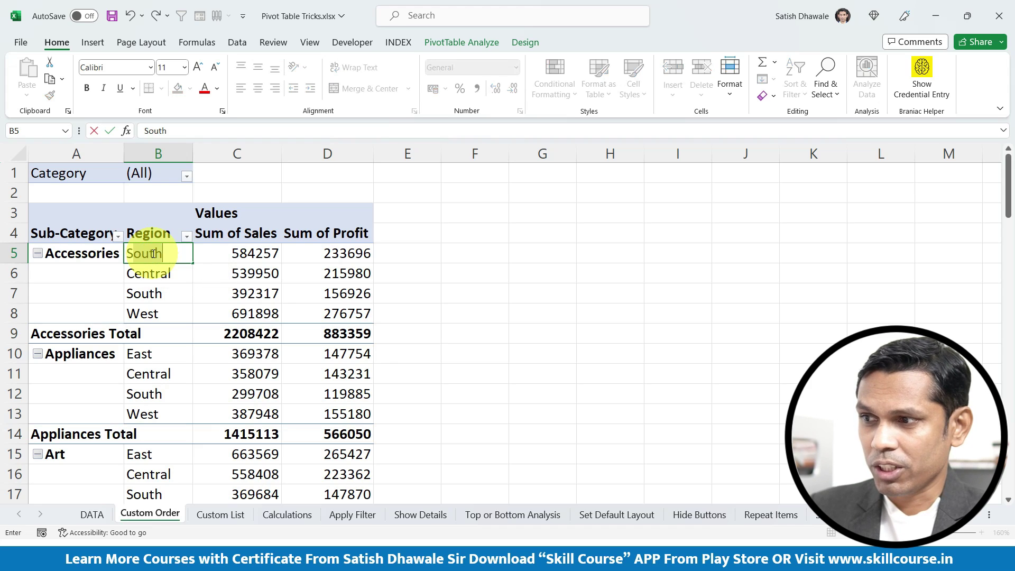
pyautogui.press('Return')
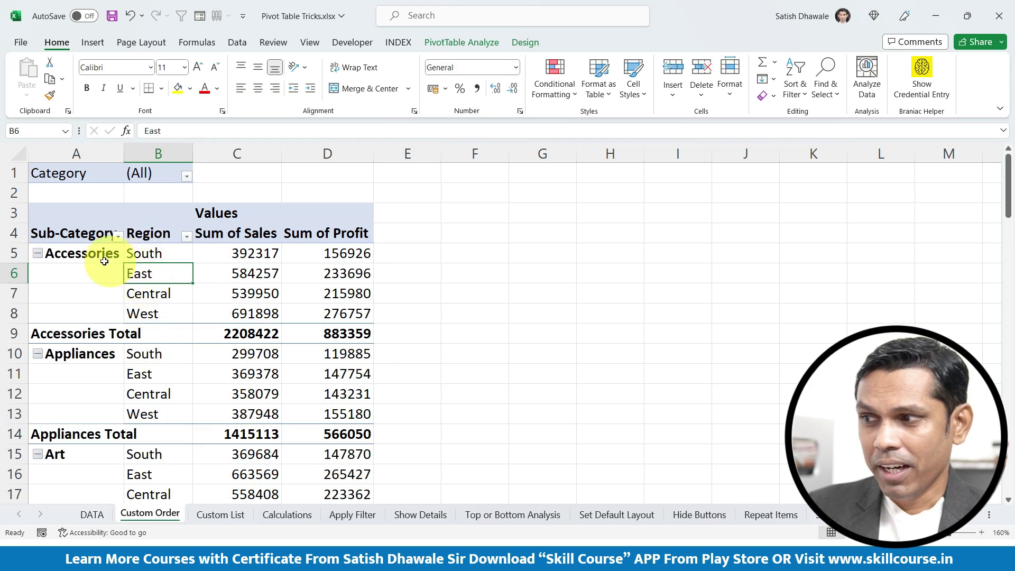
# Check the Accessories region entries and type west over the first region label
pyautogui.click(143, 259)
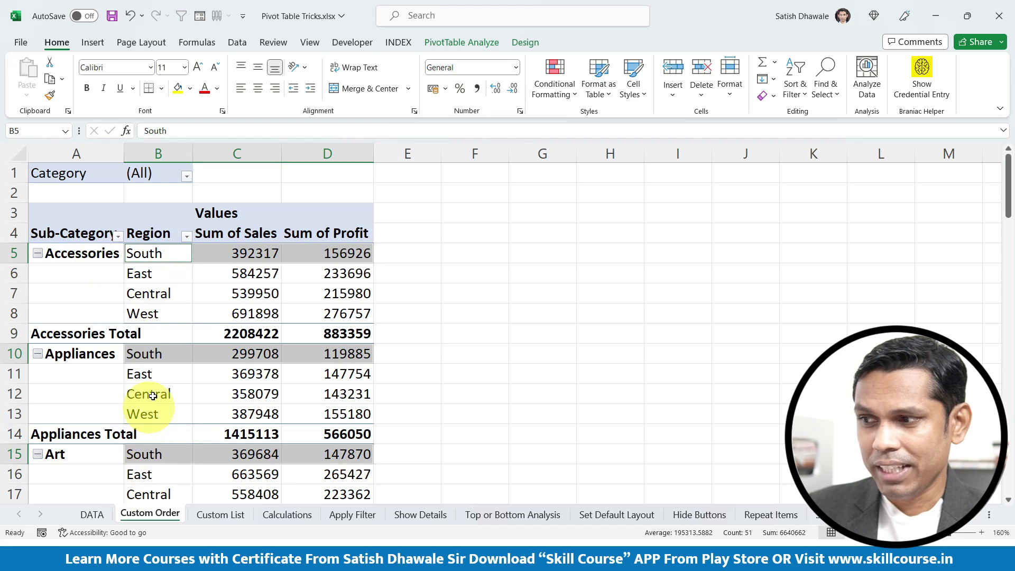
pyautogui.click(149, 272)
pyautogui.click(148, 294)
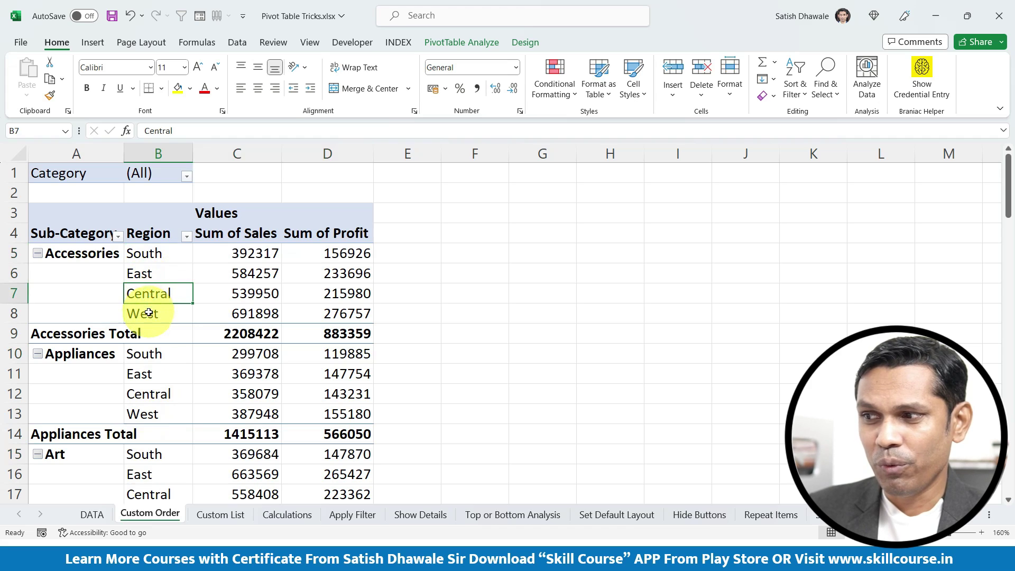
pyautogui.click(142, 314)
pyautogui.click(149, 253)
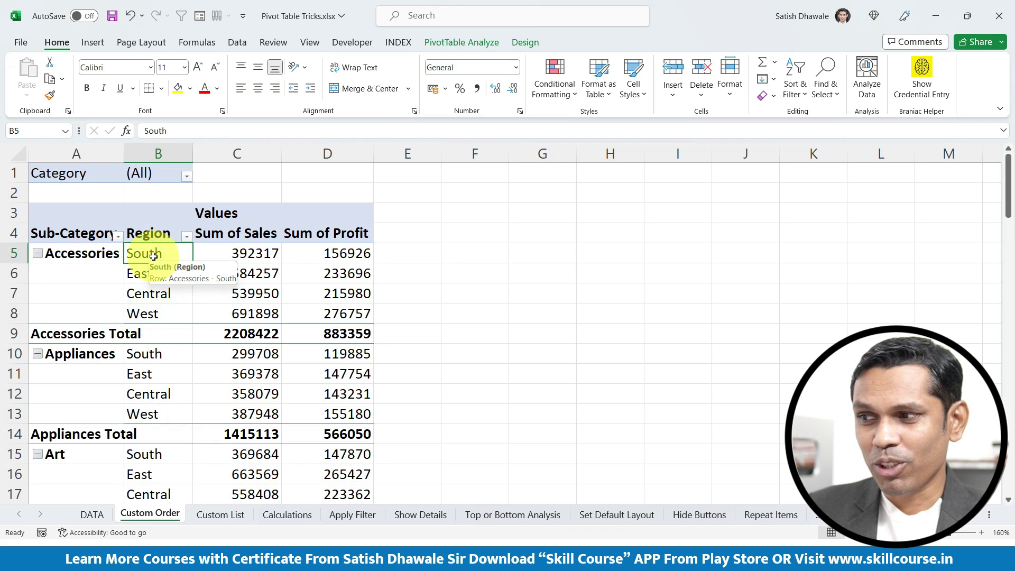
pyautogui.write('west')
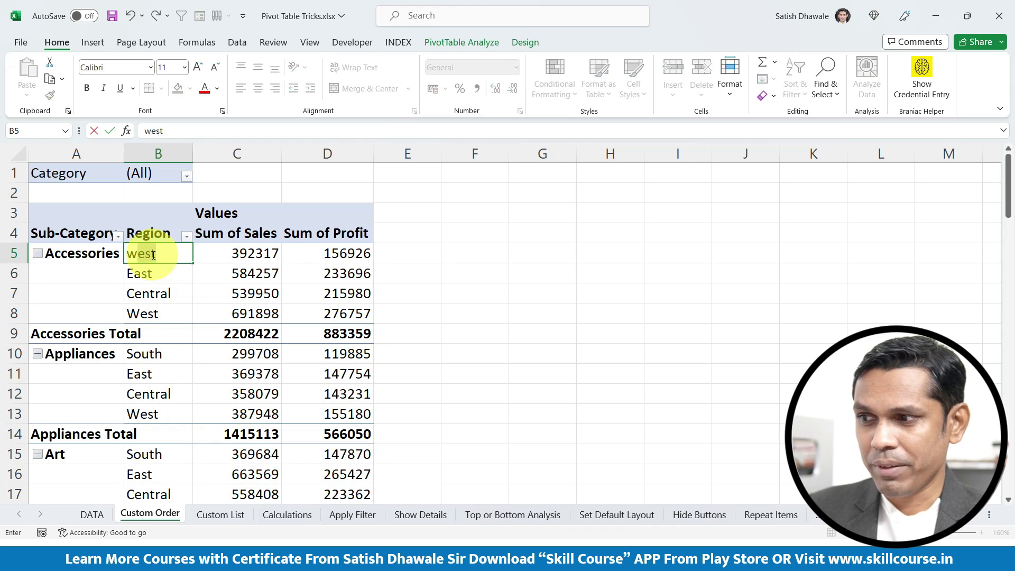
pyautogui.press('Return')
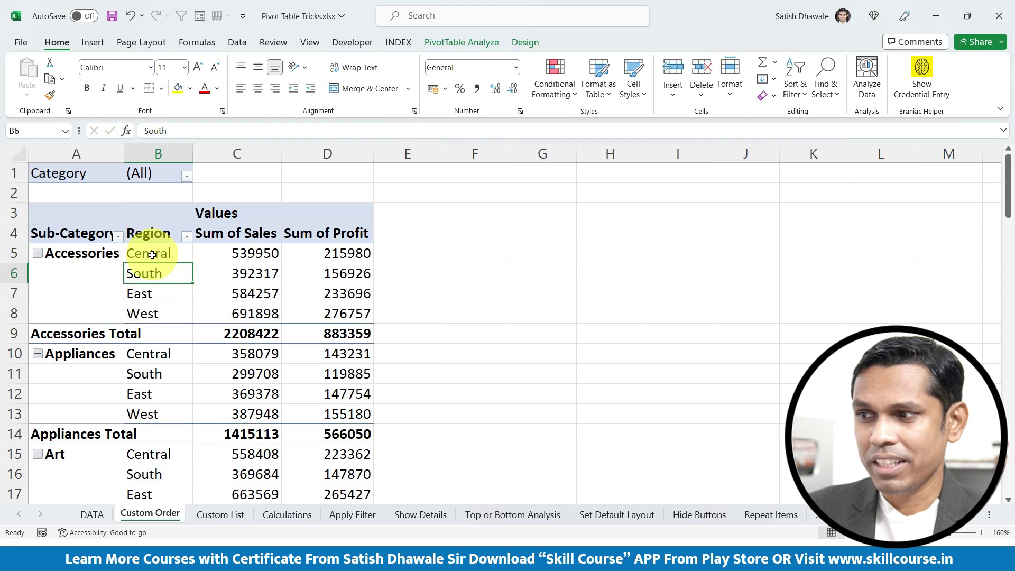
# Type west, east and south over the first three region labels, leaving Central last
pyautogui.click(151, 254)
pyautogui.write('west')
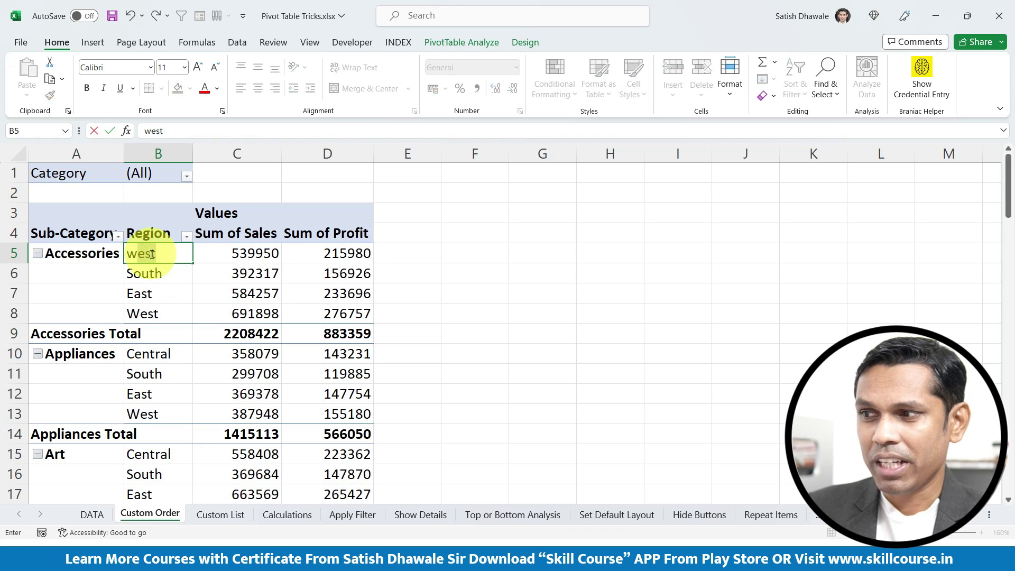
pyautogui.press('Return')
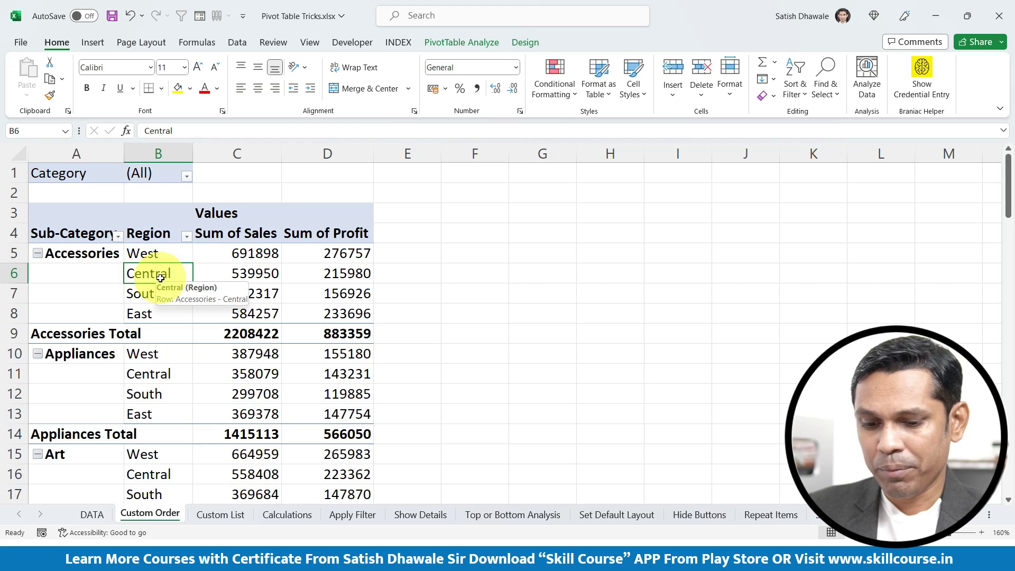
pyautogui.write('east')
pyautogui.press('Return')
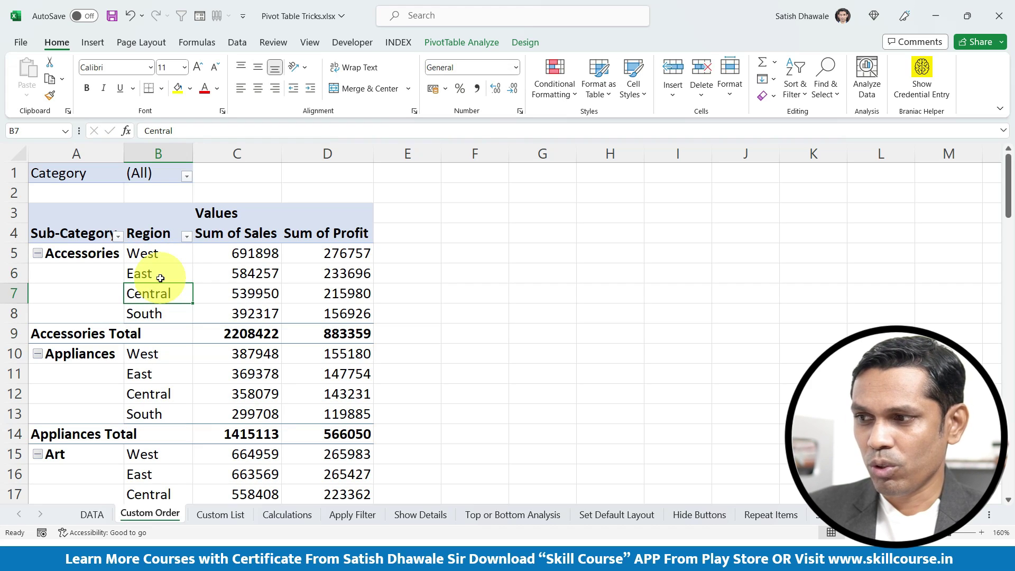
pyautogui.write('south')
pyautogui.press('Return')
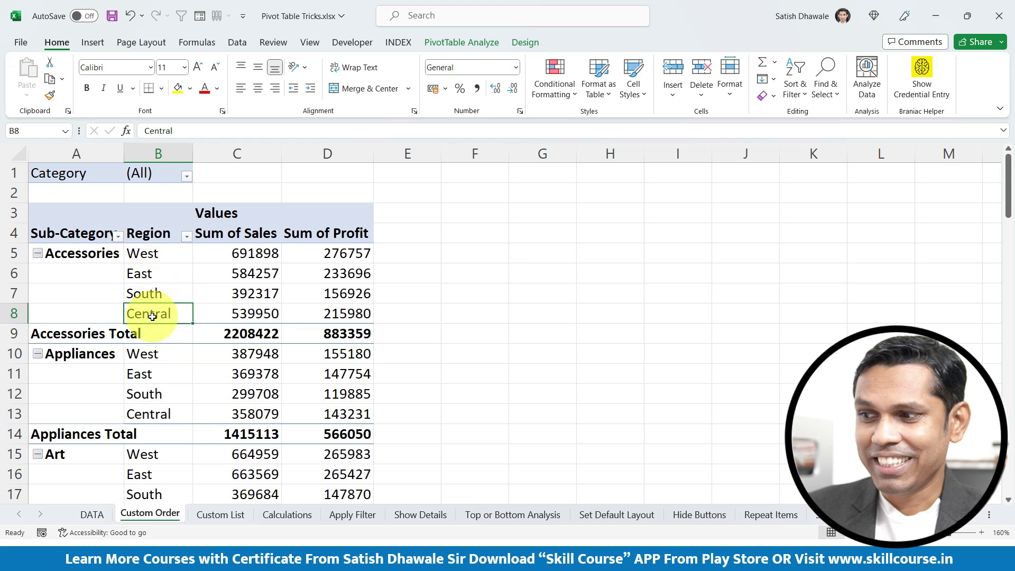
# Inspect the Custom List pivot's month labels Jan to Dec and their Sum of Sales figures
pyautogui.moveTo(152, 254); pyautogui.dragTo(150, 309)
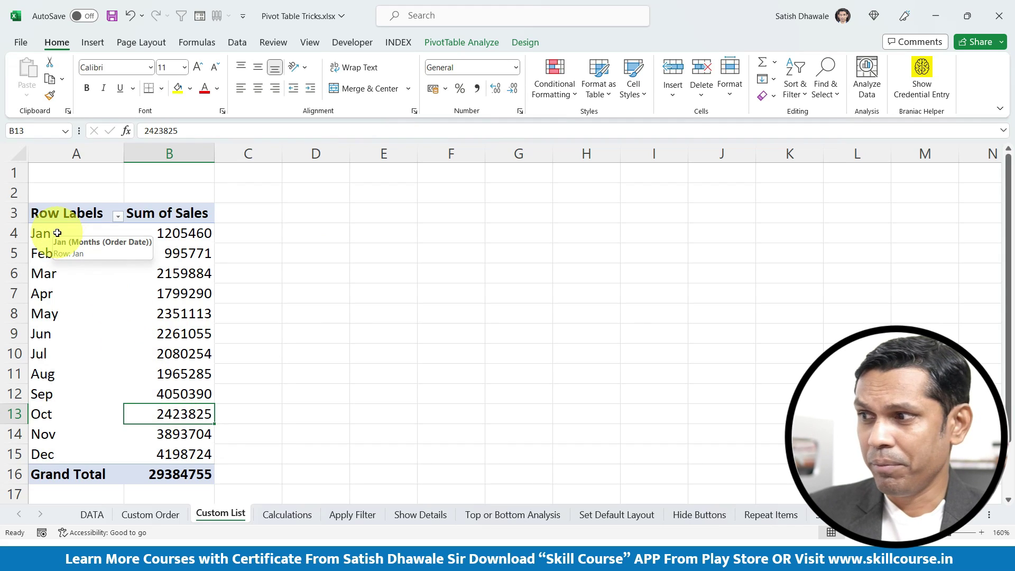
pyautogui.moveTo(56, 233); pyautogui.dragTo(165, 448)
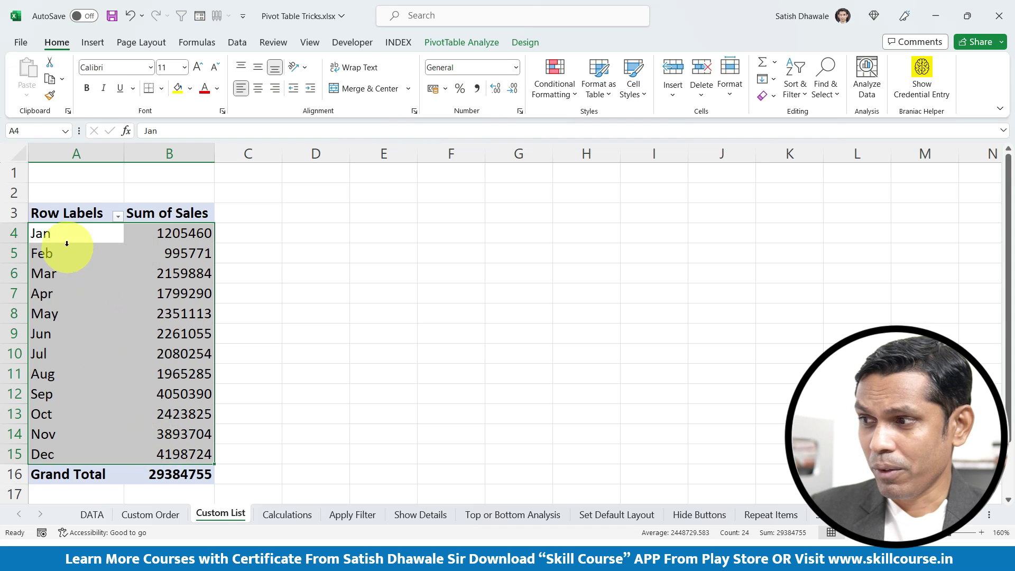
pyautogui.click(64, 237)
pyautogui.moveTo(64, 236); pyautogui.dragTo(108, 456)
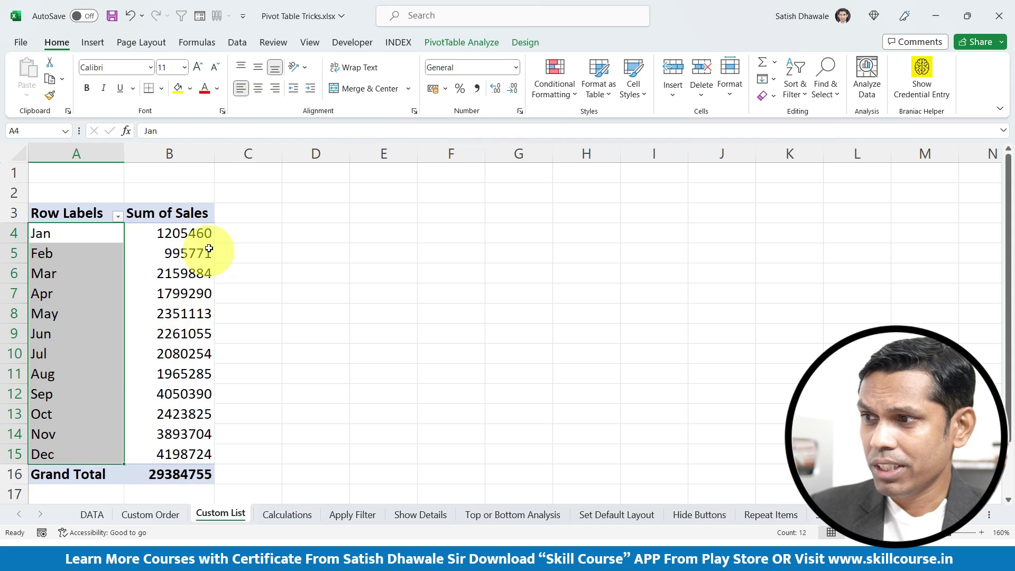
pyautogui.moveTo(190, 234); pyautogui.dragTo(168, 454)
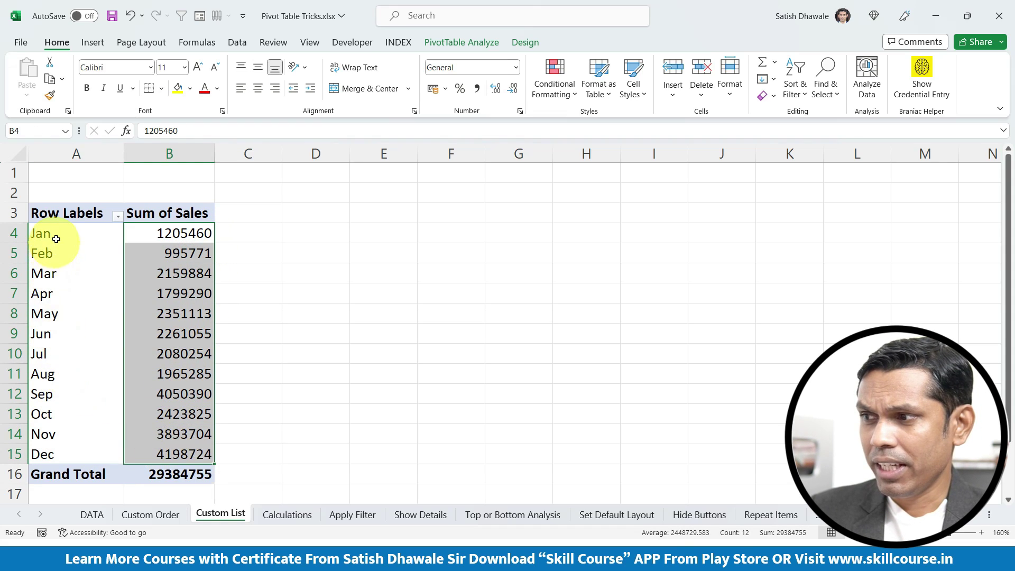
pyautogui.moveTo(56, 234)
pyautogui.mouseDown()
pyautogui.moveTo(67, 335)
pyautogui.moveTo(52, 450)
pyautogui.mouseUp()
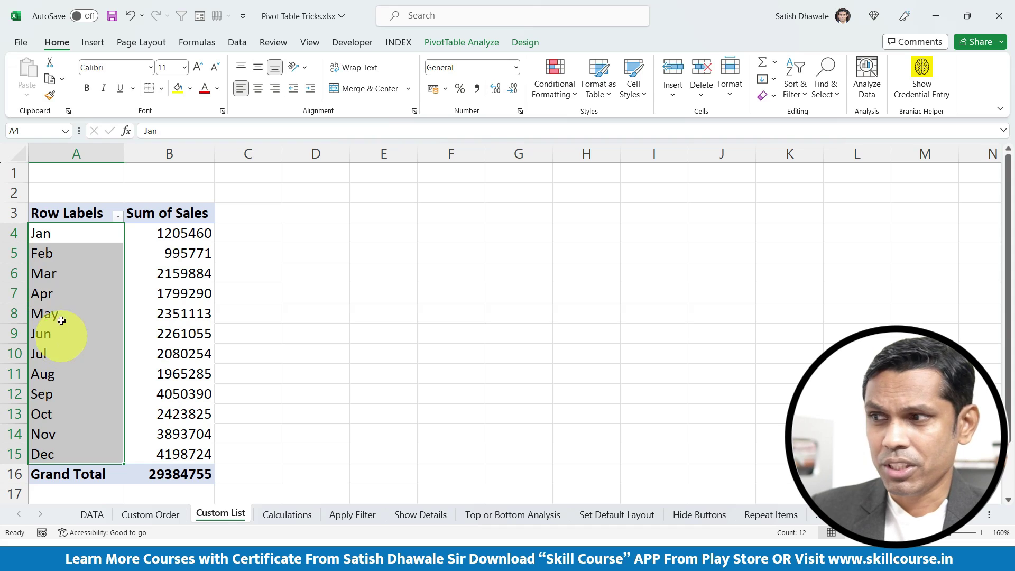
pyautogui.click(58, 233)
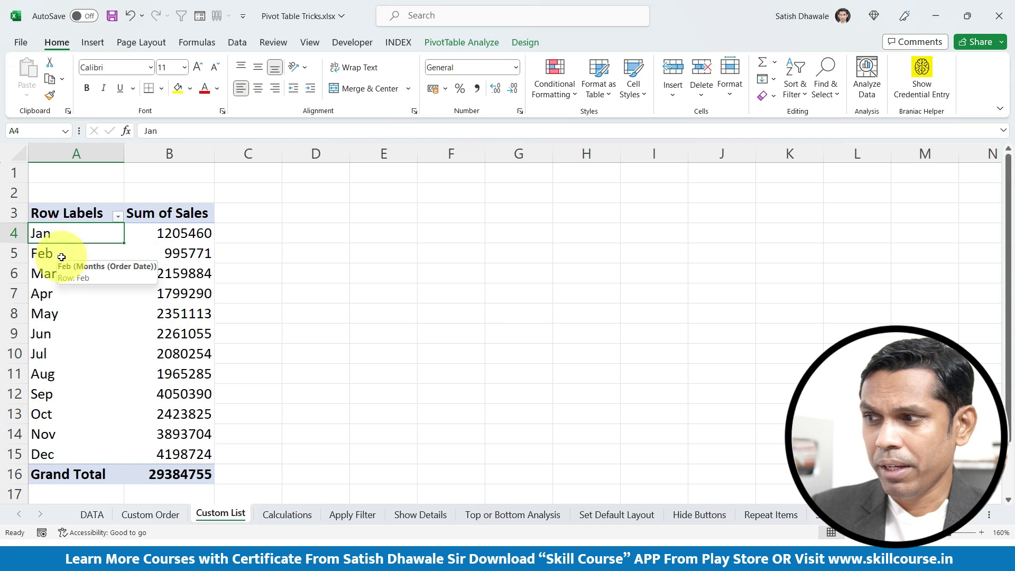
pyautogui.click(62, 255)
pyautogui.click(50, 273)
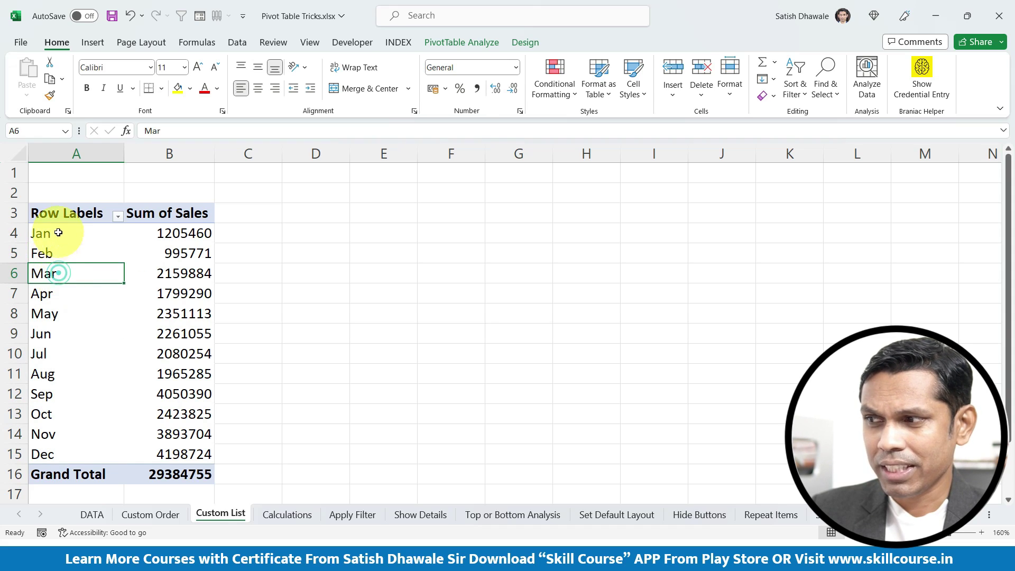
# Type apr over Jan to move Apr to the top, then drag Apr back below Mar
pyautogui.click(52, 236)
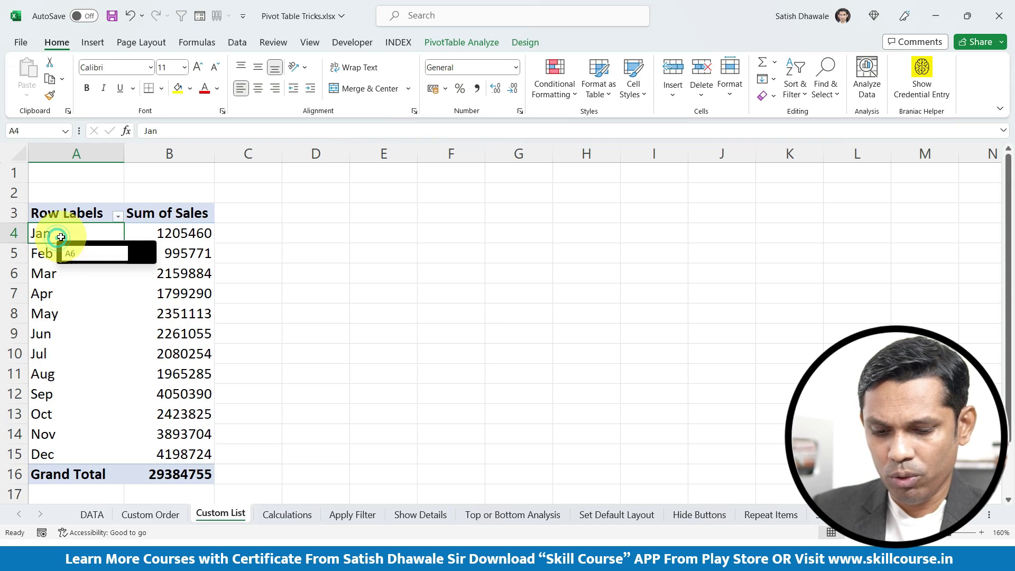
pyautogui.write('apr')
pyautogui.press('Return')
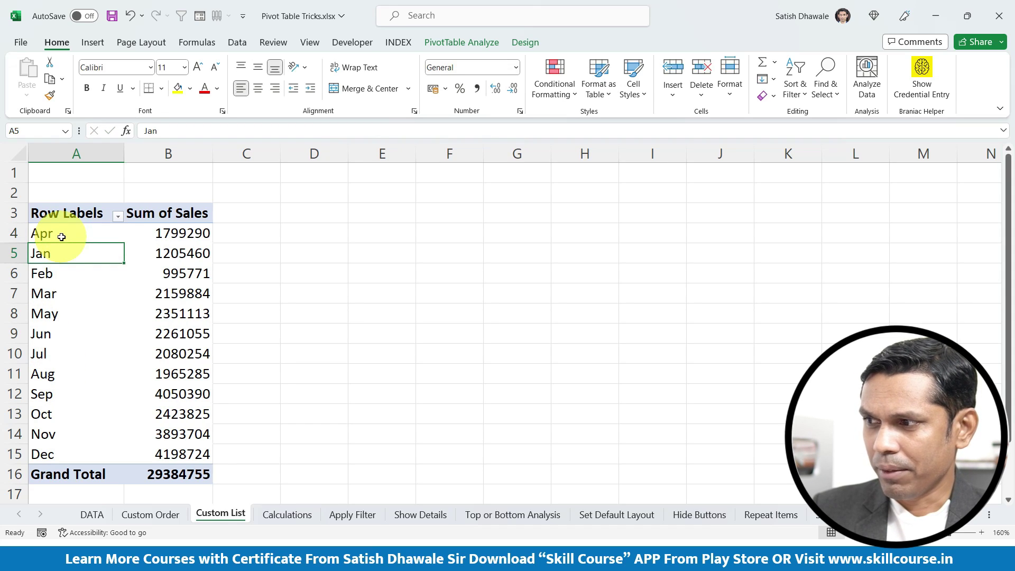
pyautogui.moveTo(51, 233); pyautogui.dragTo(51, 234)
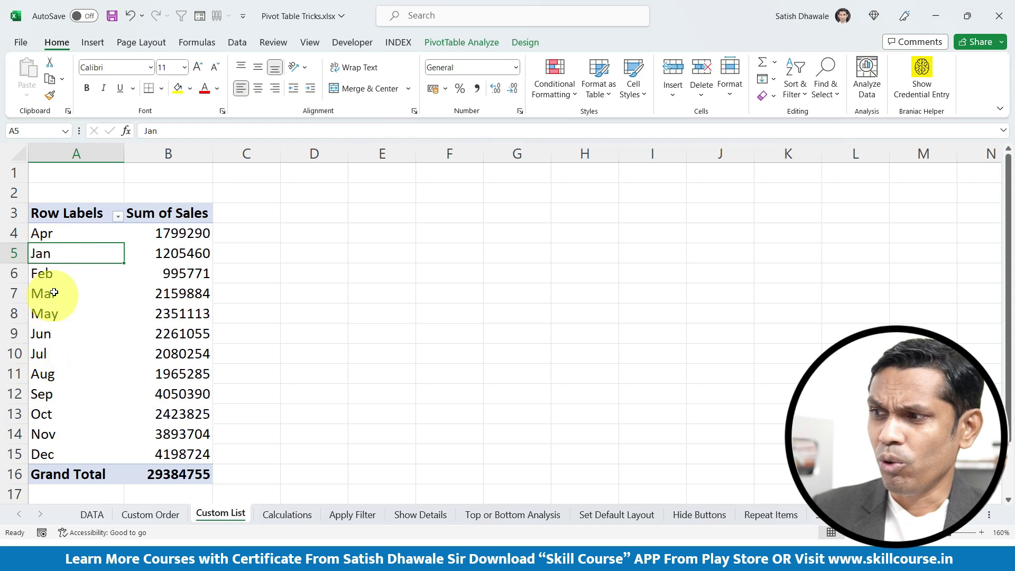
pyautogui.moveTo(64, 253); pyautogui.dragTo(64, 233)
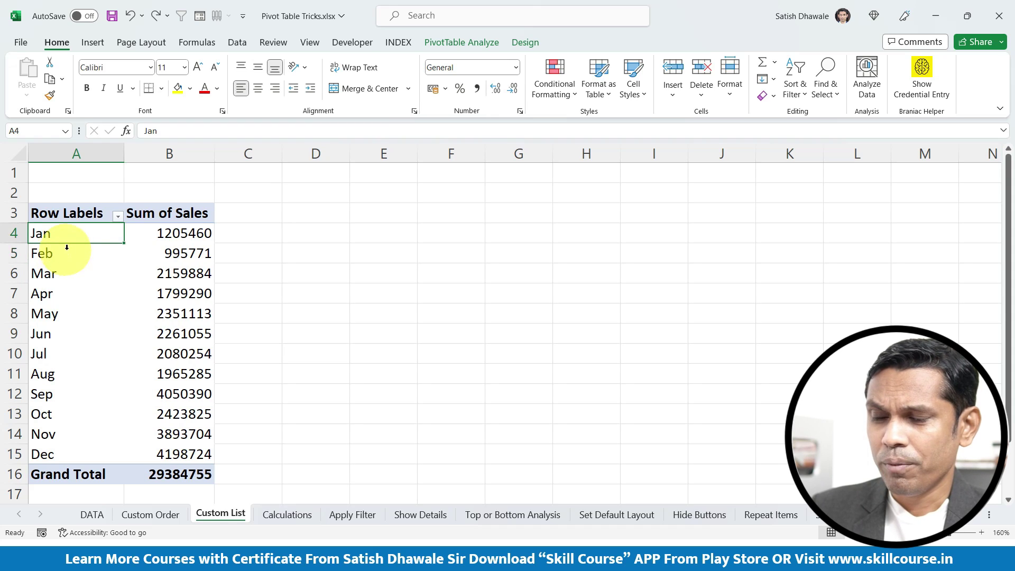
# Enter Apr in E3, fill it down to E14 for months Apr through Mar, then open File
pyautogui.click(362, 226)
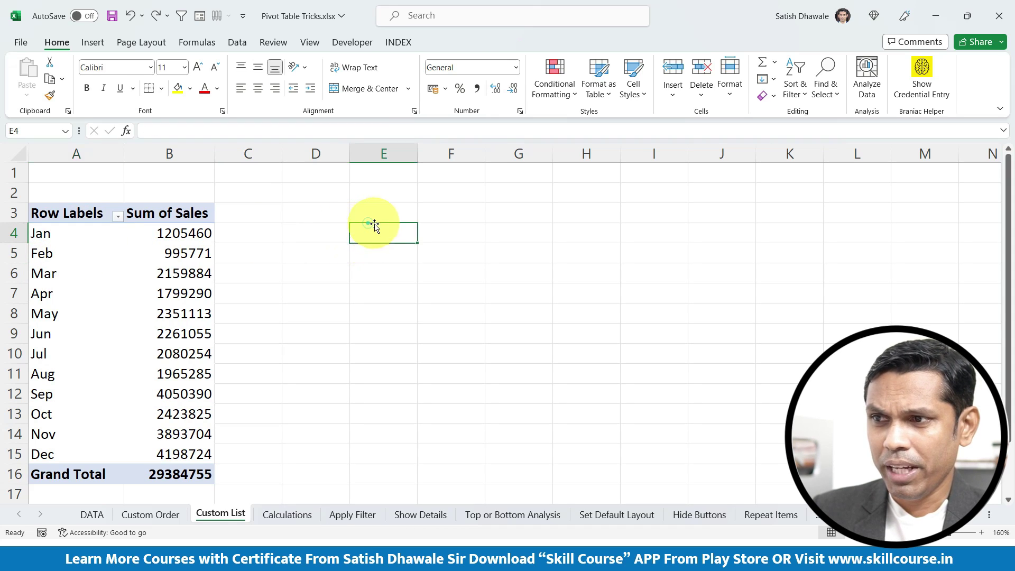
pyautogui.click(373, 215)
pyautogui.write('Apr')
pyautogui.press('Return')
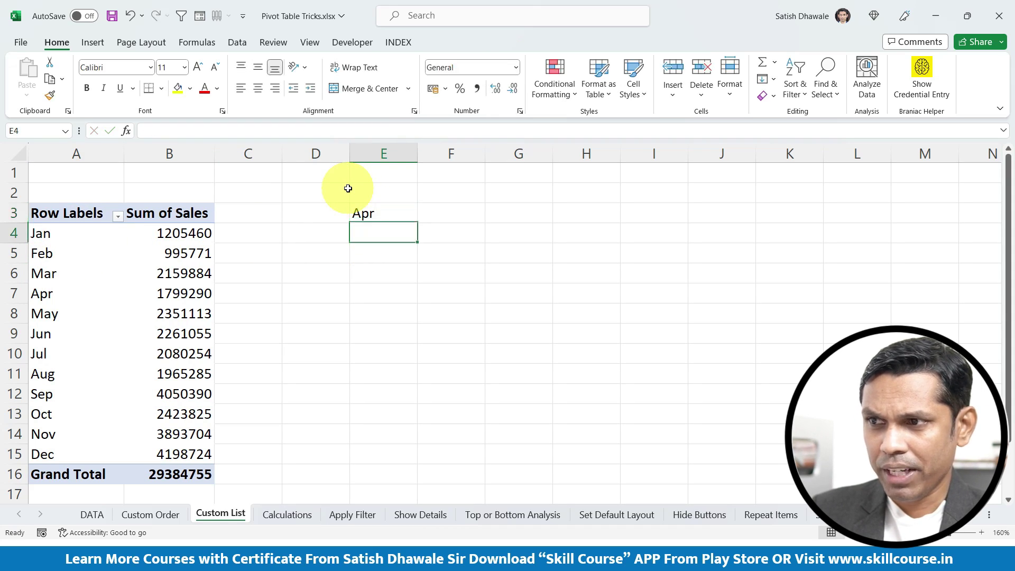
pyautogui.click(405, 219)
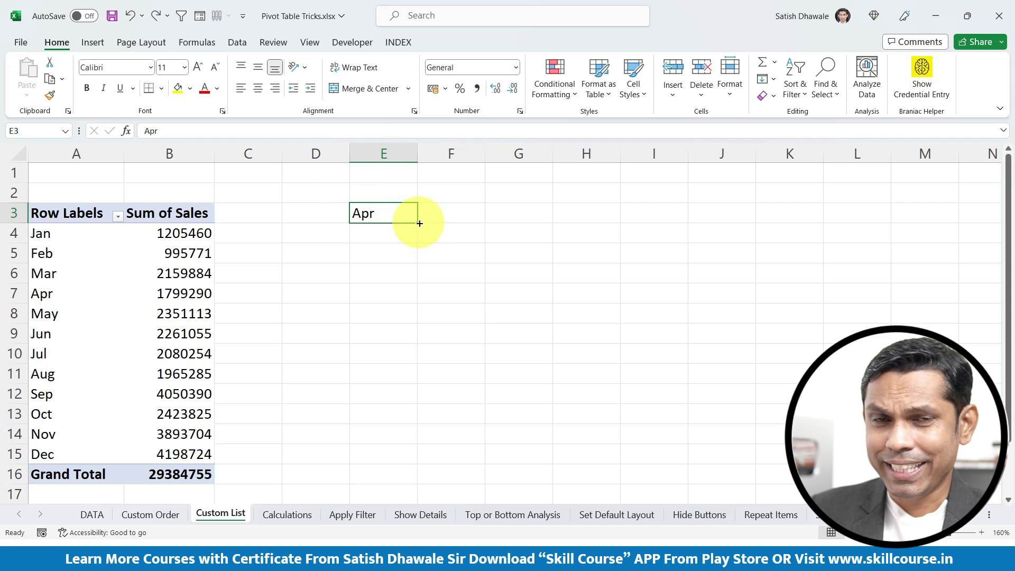
pyautogui.moveTo(420, 223); pyautogui.dragTo(393, 444)
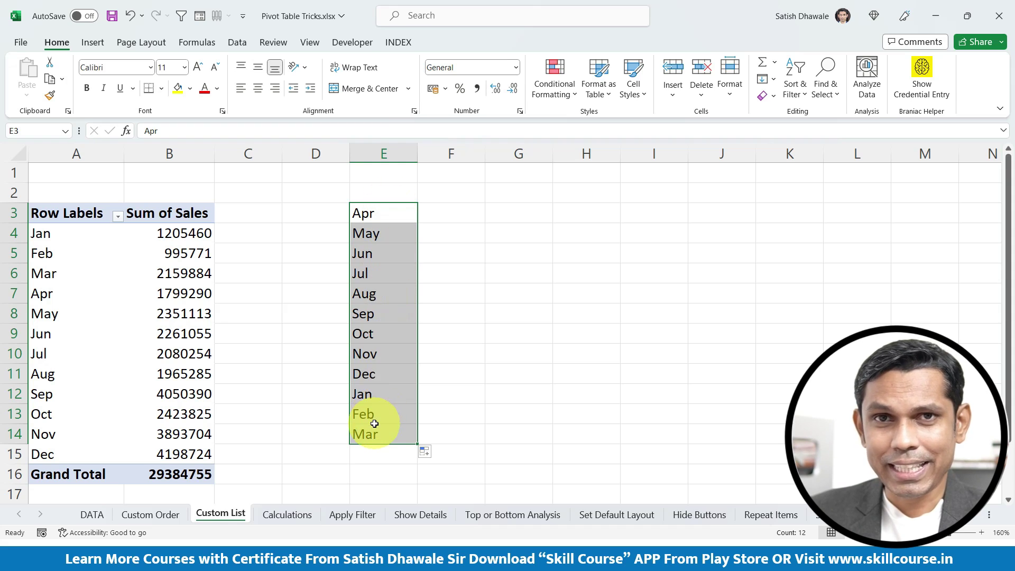
pyautogui.click(20, 42)
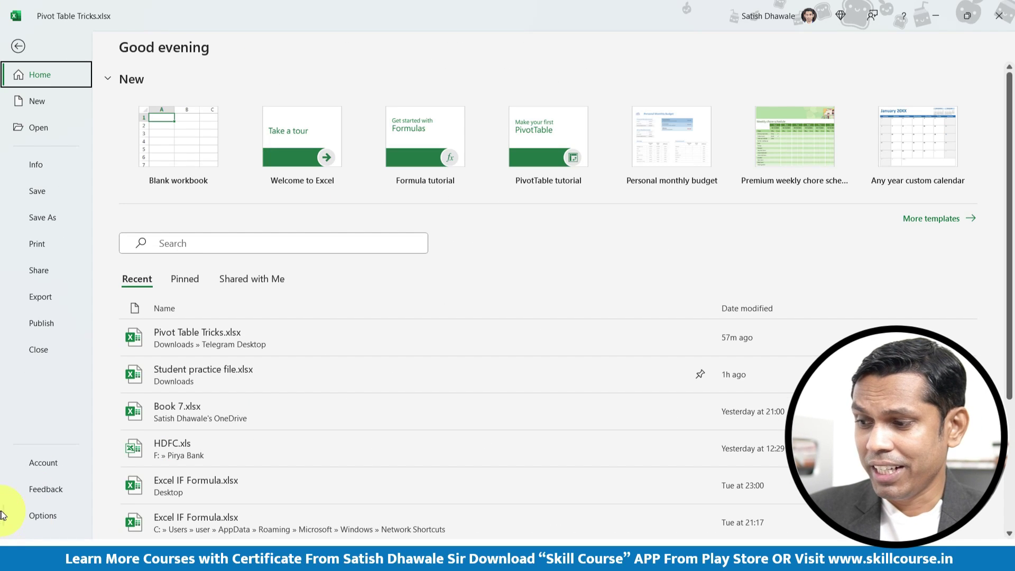
# Open Excel Options on the Advanced page and scroll down to Edit Custom Lists
pyautogui.click(40, 515)
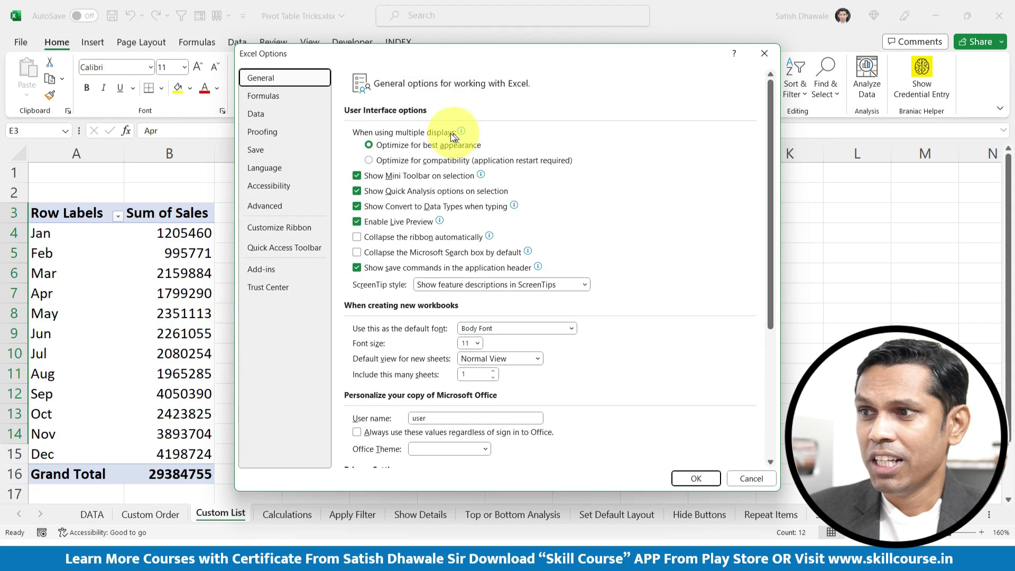
pyautogui.click(268, 207)
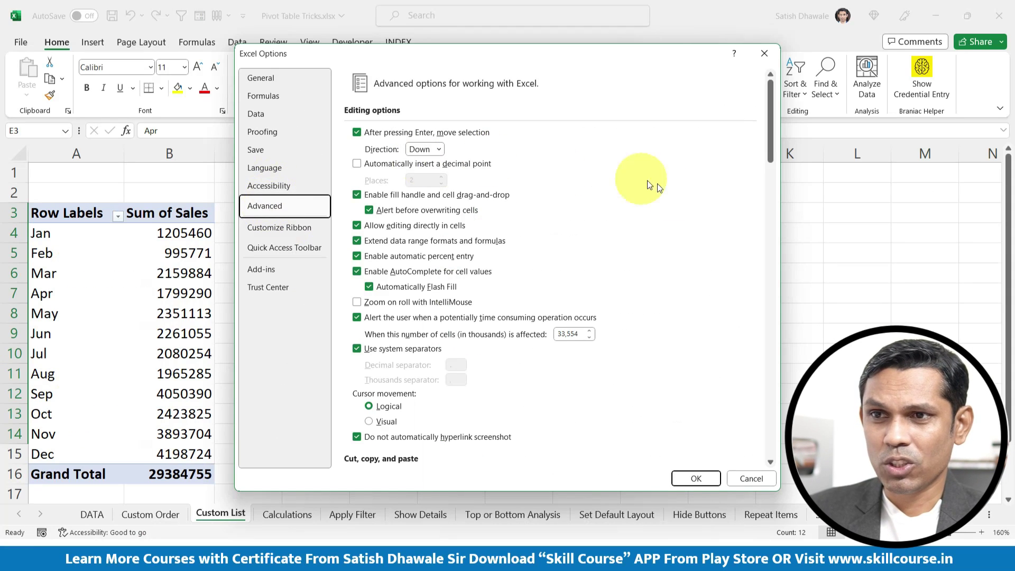
pyautogui.scroll(-4, 687, 212)
pyautogui.scroll(-6, 722, 236)
pyautogui.scroll(-4, 719, 240)
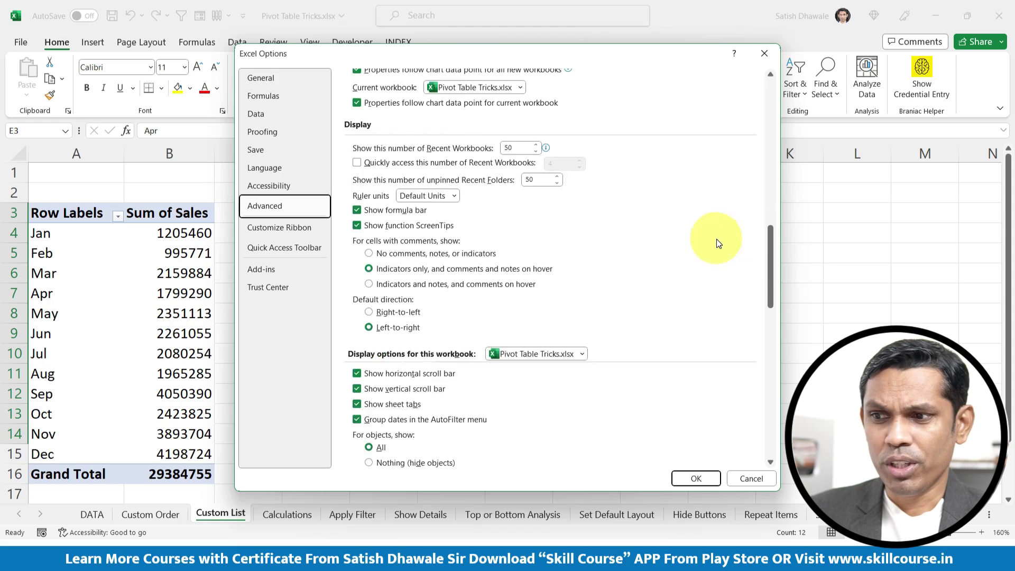
pyautogui.scroll(-5, 715, 239)
pyautogui.scroll(-5, 714, 240)
pyautogui.scroll(-2, 714, 242)
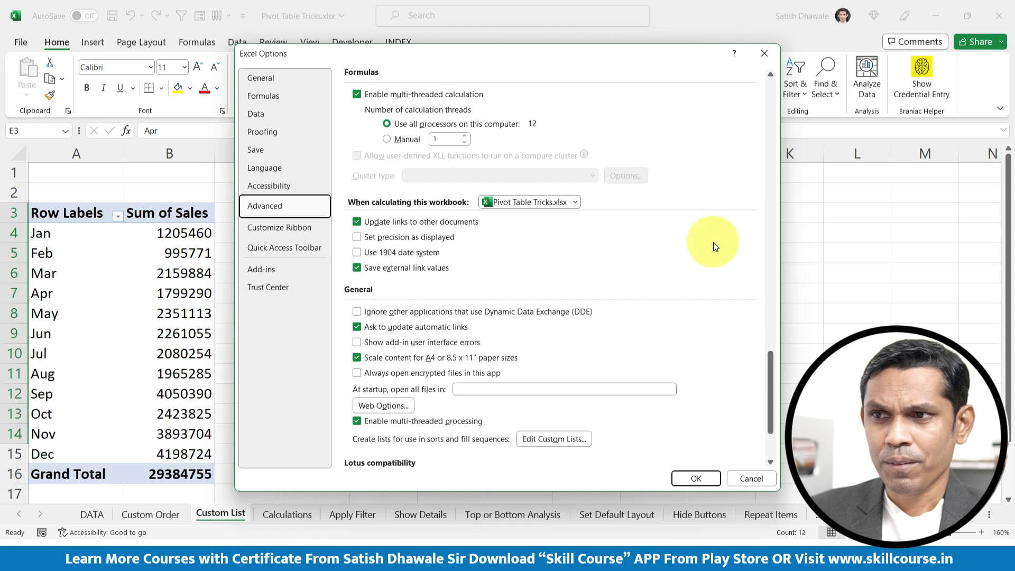
pyautogui.scroll(-4, 713, 246)
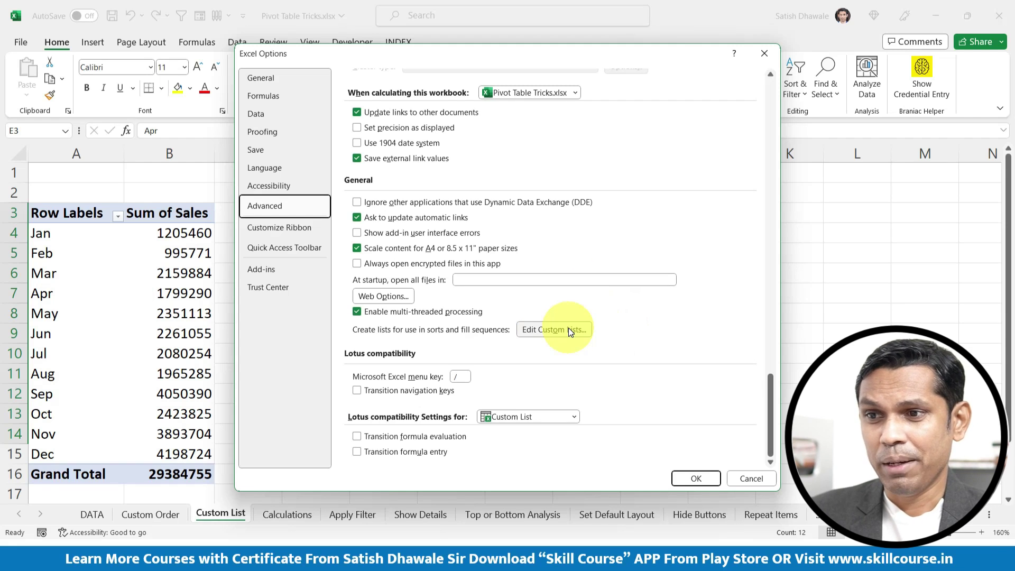
# Import $E$3:$E$14 as a new Apr–Mar custom list and confirm it
pyautogui.click(569, 328)
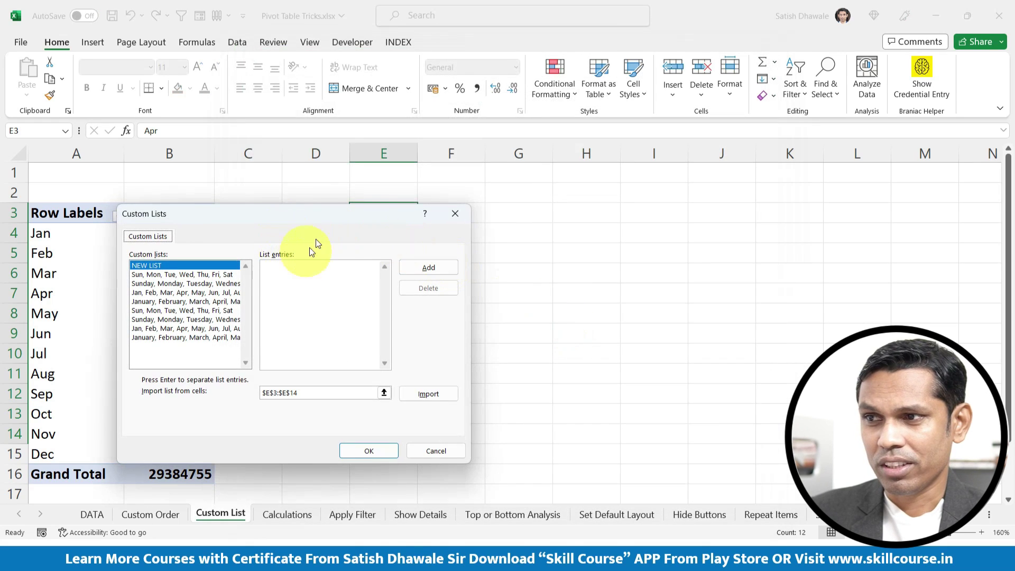
pyautogui.moveTo(322, 217); pyautogui.dragTo(665, 204)
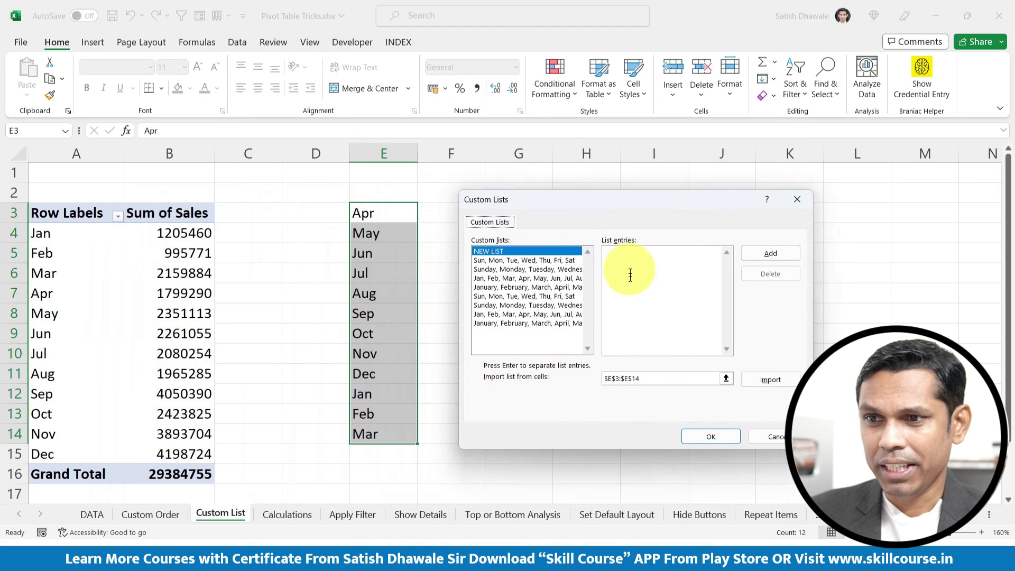
pyautogui.click(650, 379)
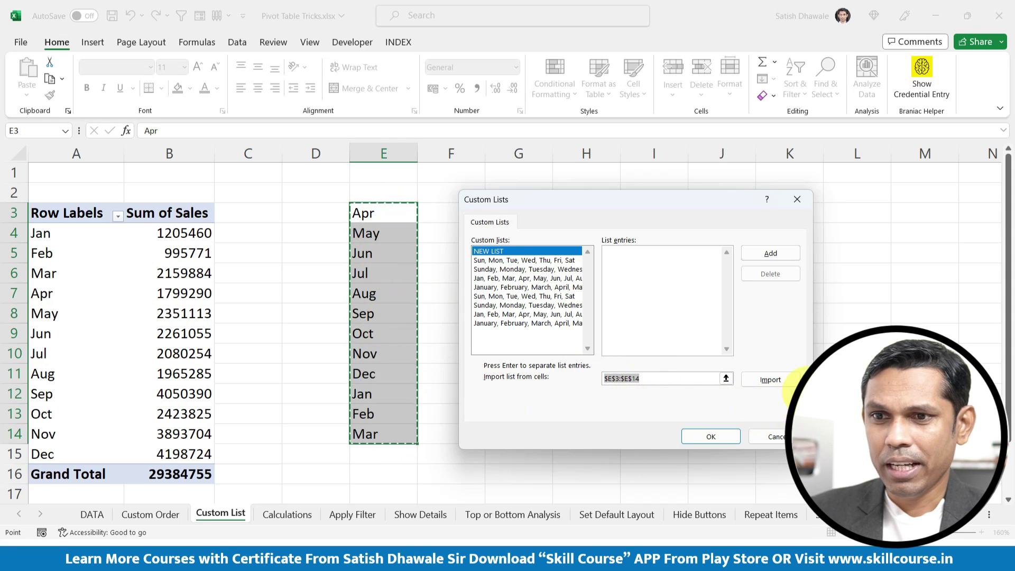
pyautogui.click(767, 381)
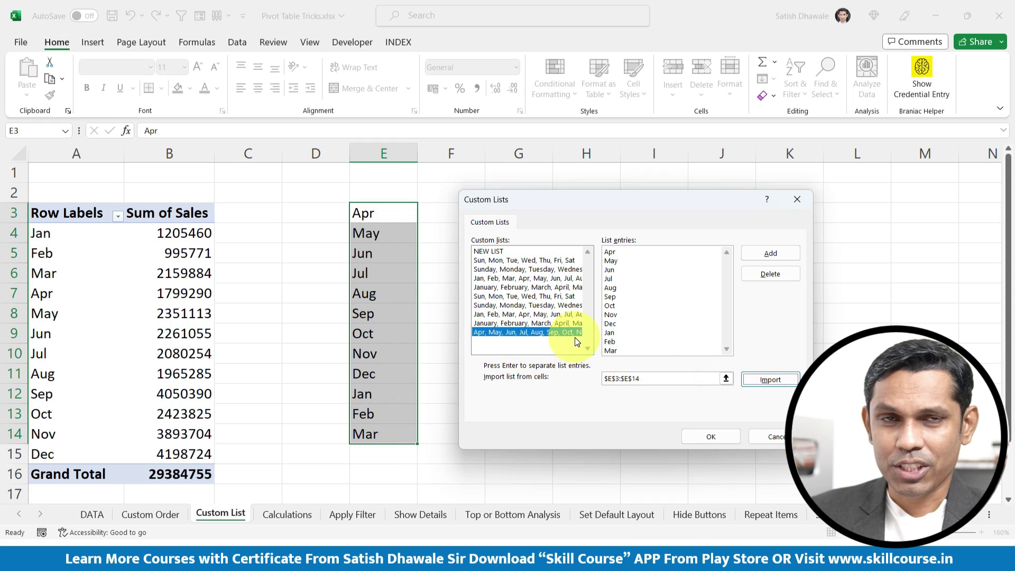
pyautogui.click(718, 437)
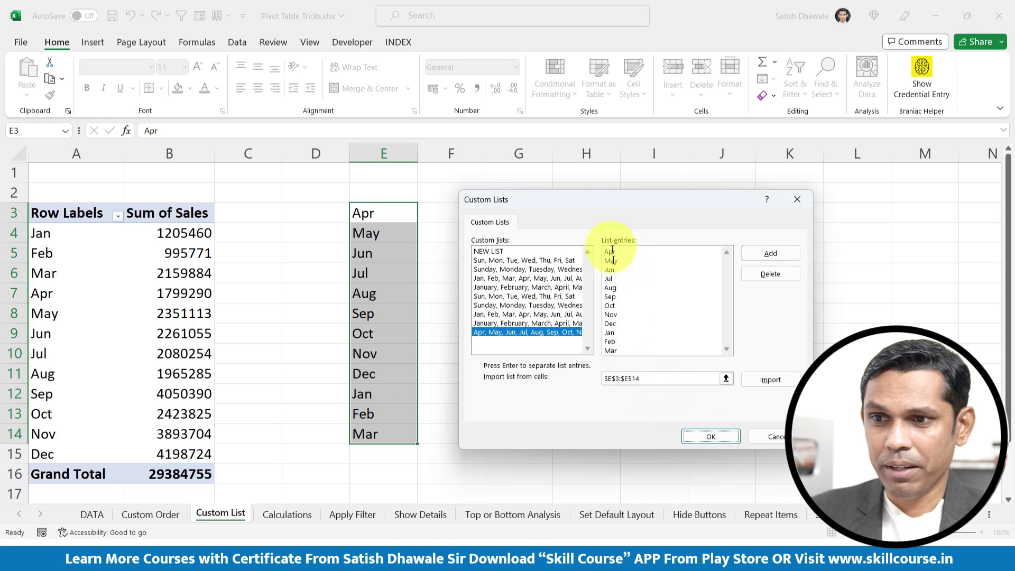
pyautogui.click(707, 437)
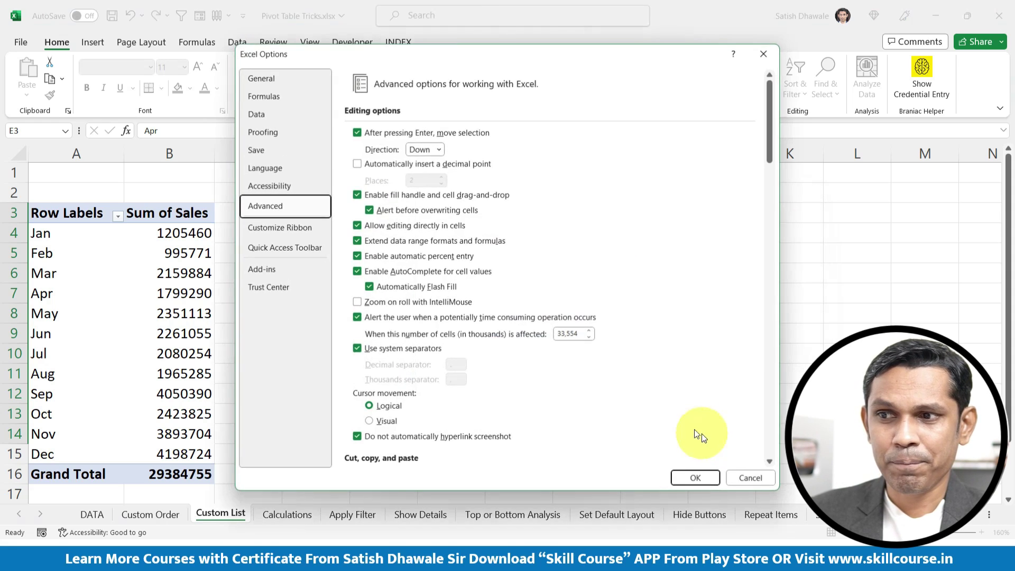
# Close Excel Options and open PivotTable Options on Totals & Filters with Use Custom Lists when sorting on
pyautogui.click(709, 483)
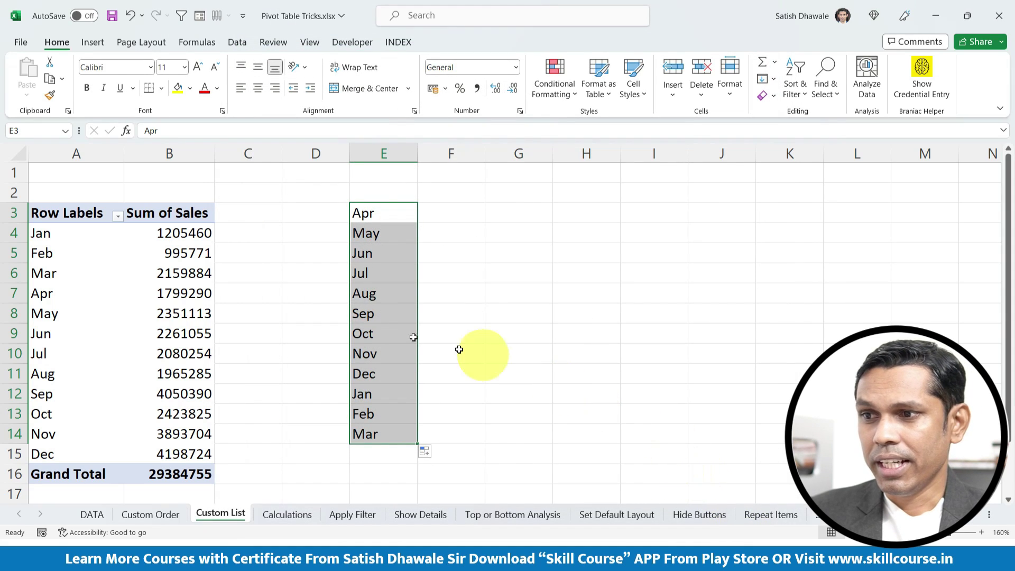
pyautogui.moveTo(169, 273)
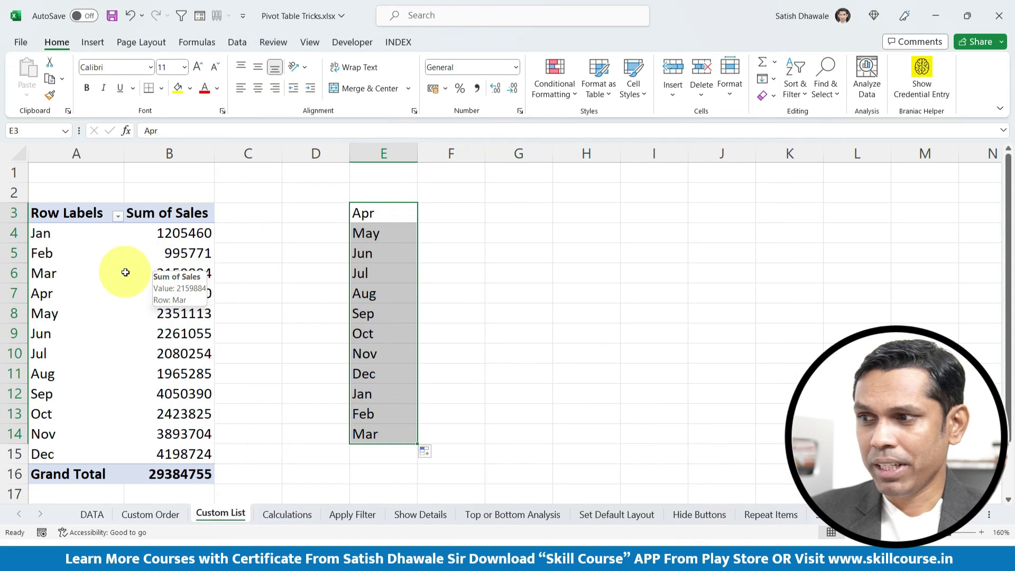
pyautogui.rightClick(125, 272)
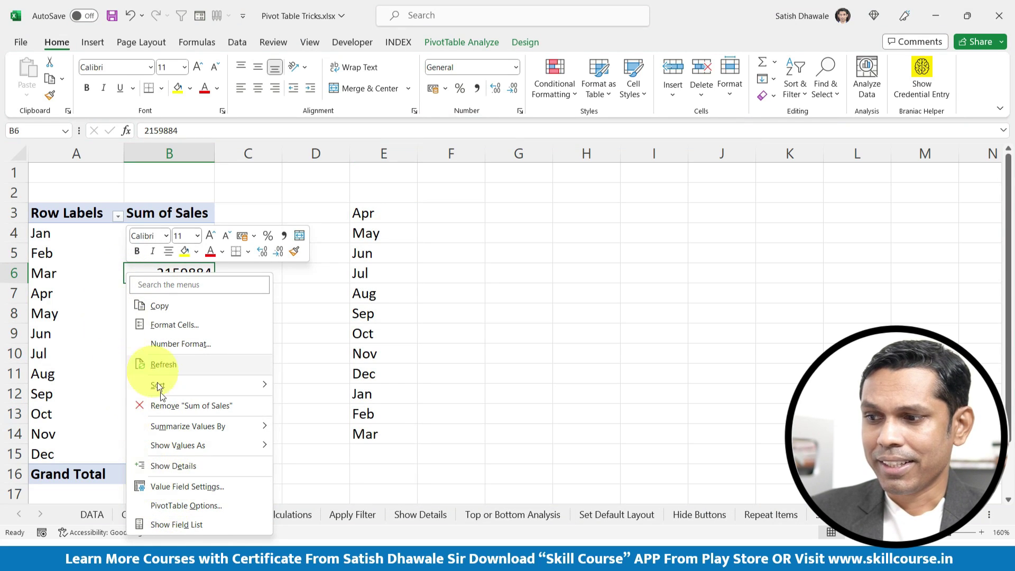
pyautogui.click(165, 505)
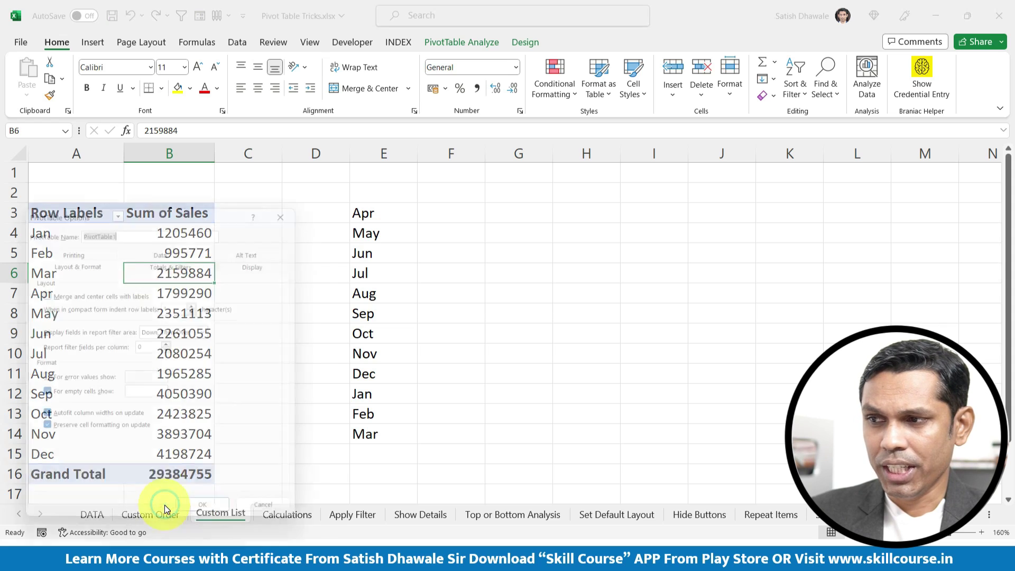
pyautogui.moveTo(166, 213); pyautogui.dragTo(394, 182)
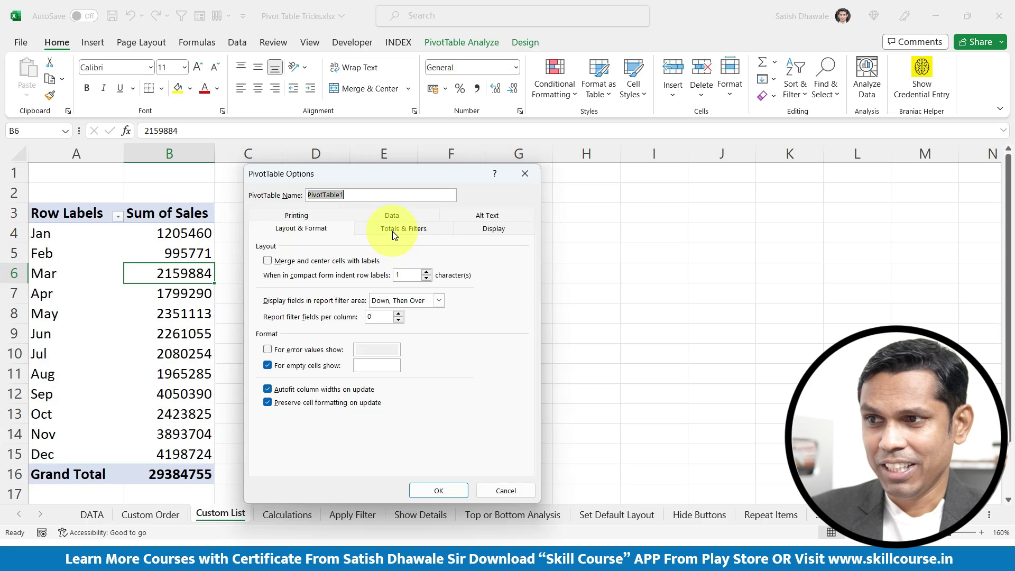
pyautogui.click(392, 232)
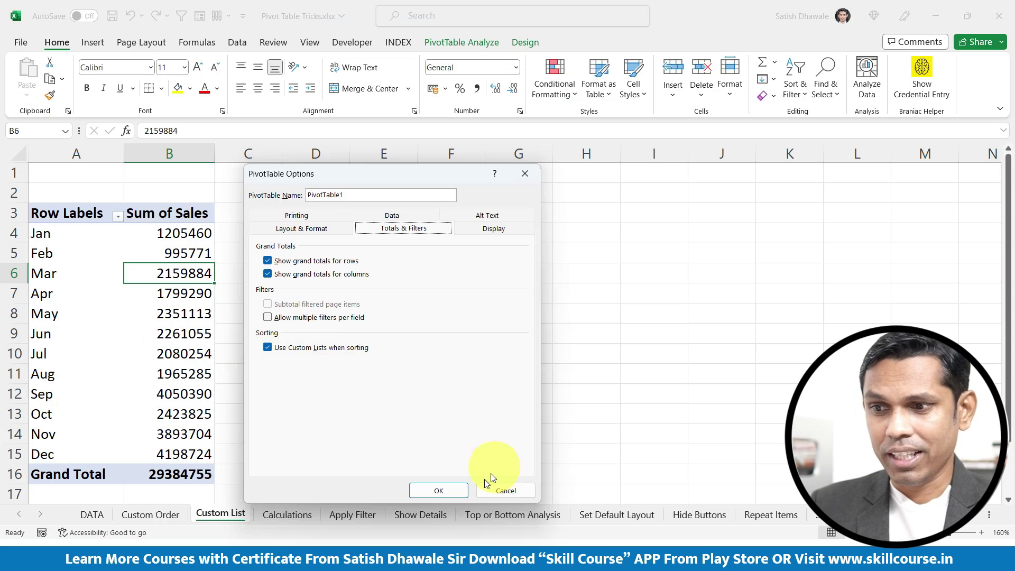
# Sort the Row Labels oldest to newest so months run Apr through Mar, then select A4:A15
pyautogui.click(439, 490)
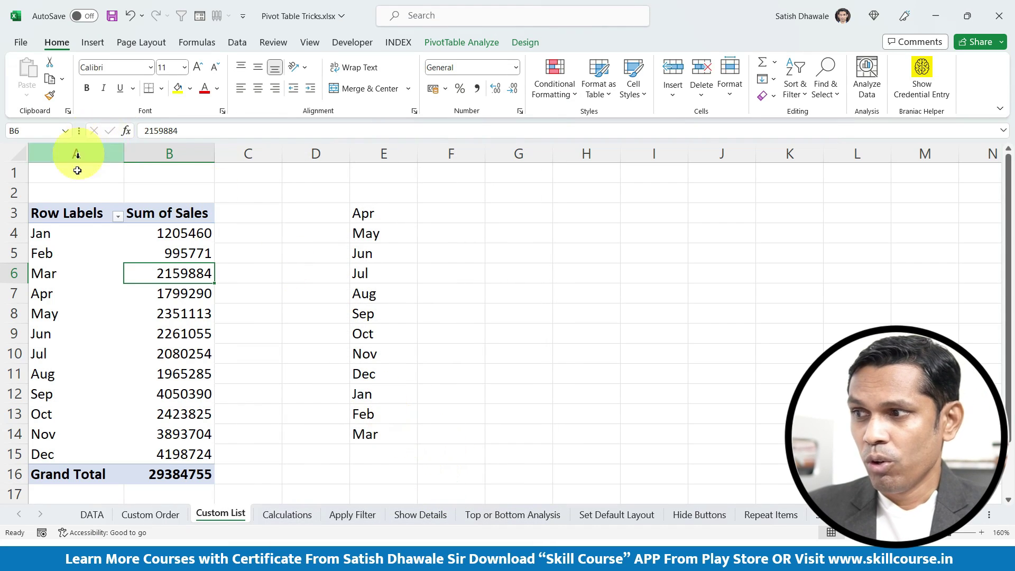
pyautogui.click(62, 221)
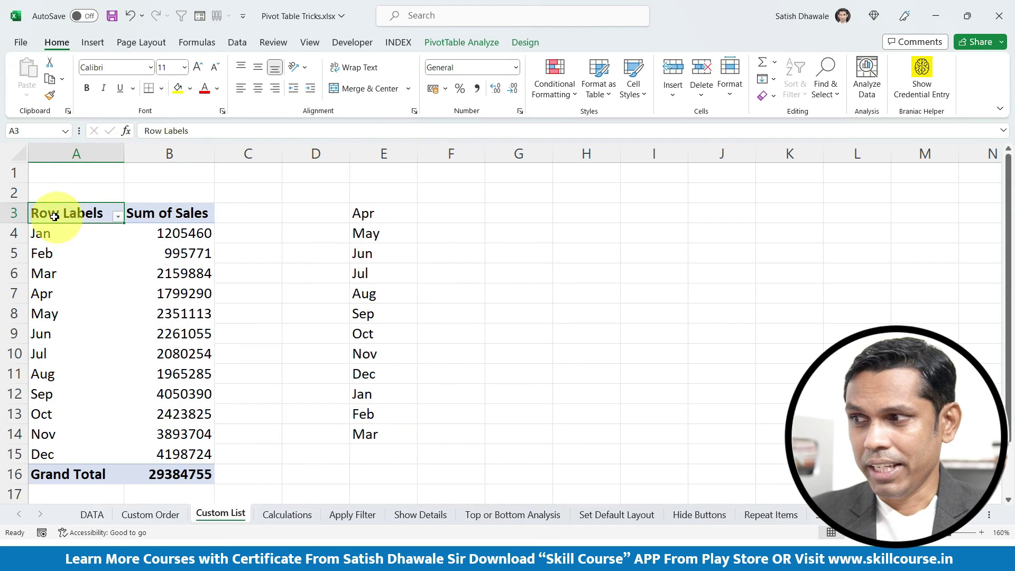
pyautogui.click(118, 217)
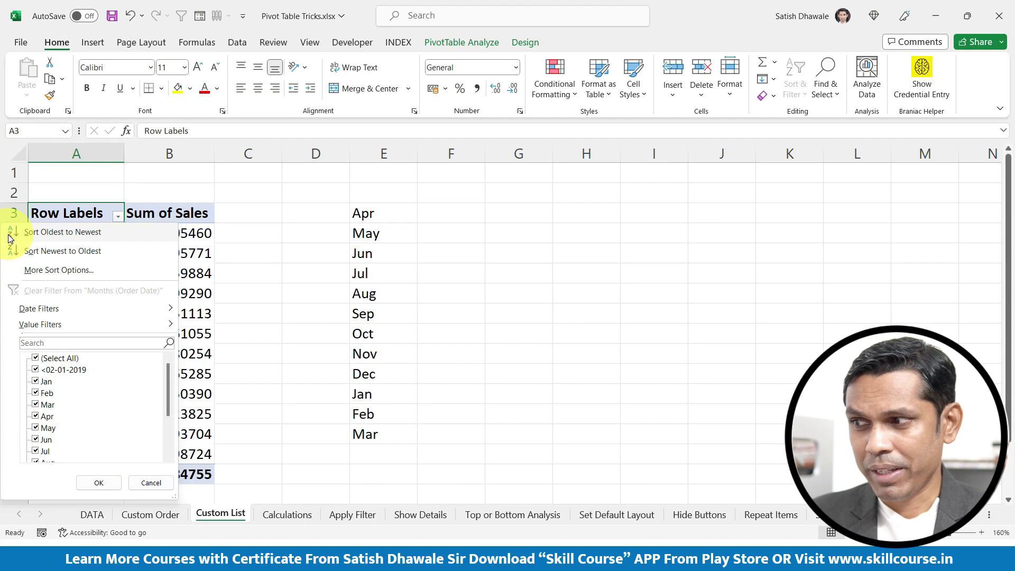
pyautogui.click(8, 234)
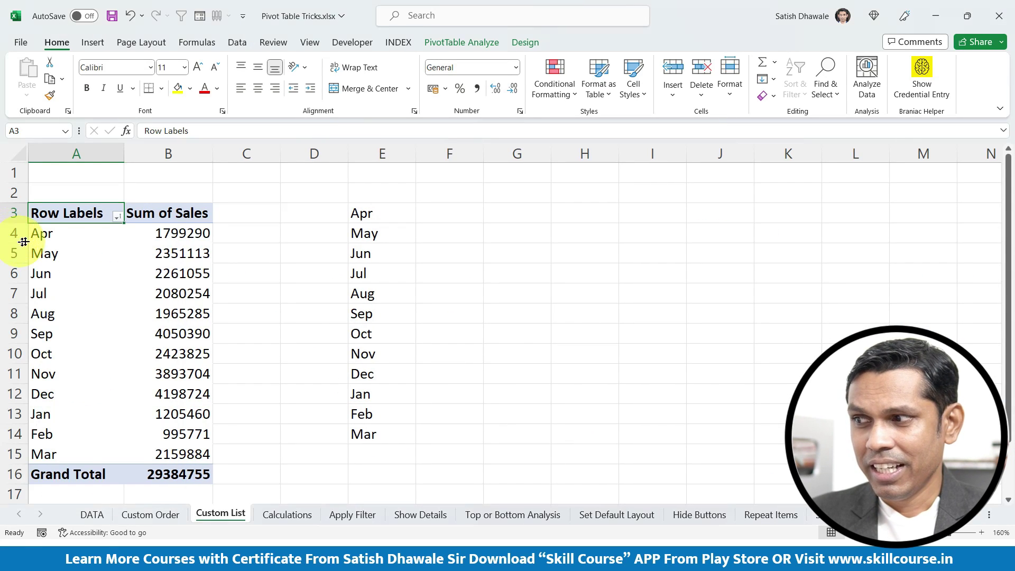
pyautogui.moveTo(53, 234); pyautogui.dragTo(42, 454)
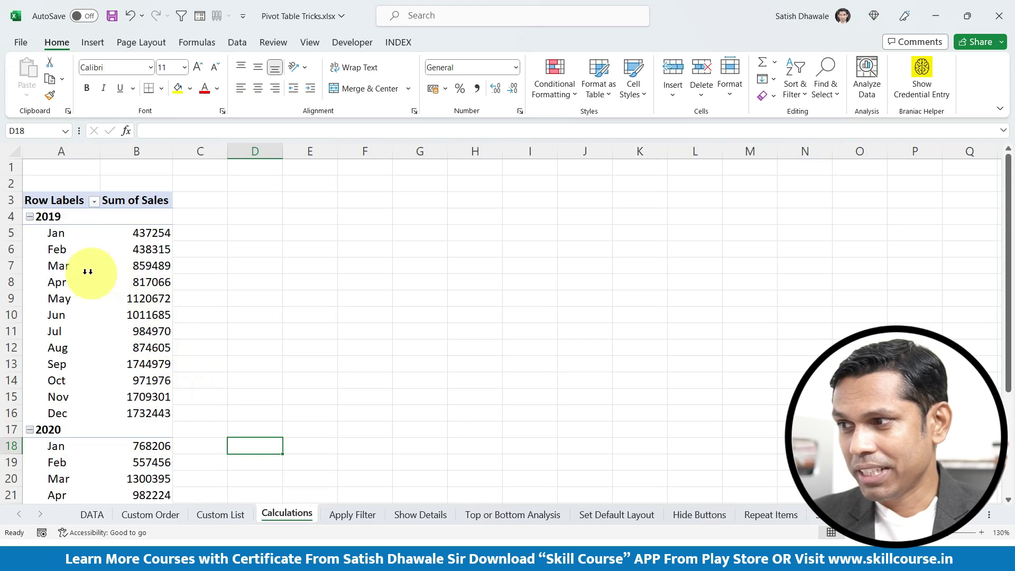
pyautogui.scroll(-3, 44, 413)
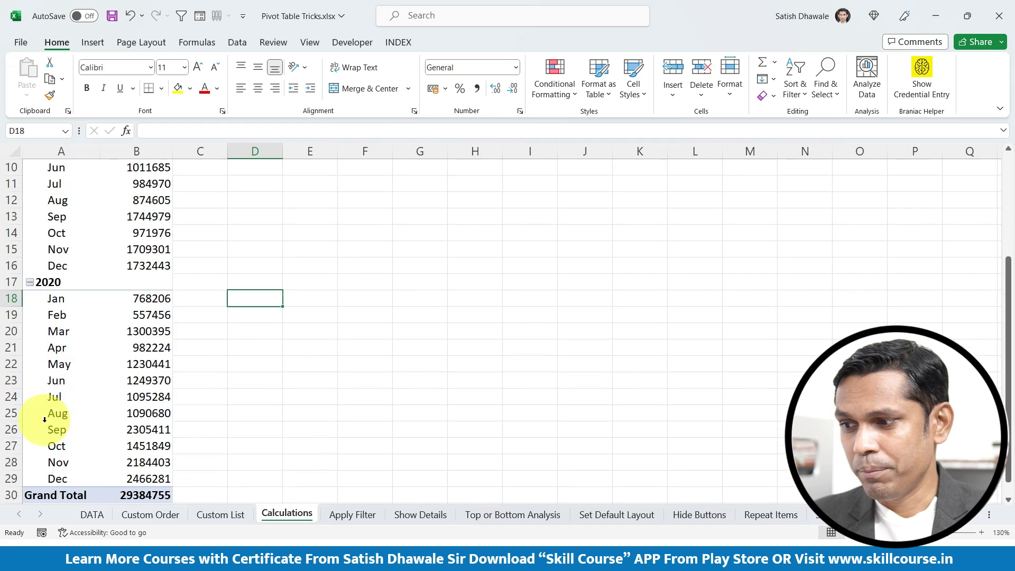
pyautogui.scroll(-3, 45, 415)
pyautogui.scroll(5, 45, 417)
pyautogui.scroll(1, 48, 418)
pyautogui.scroll(1, 49, 417)
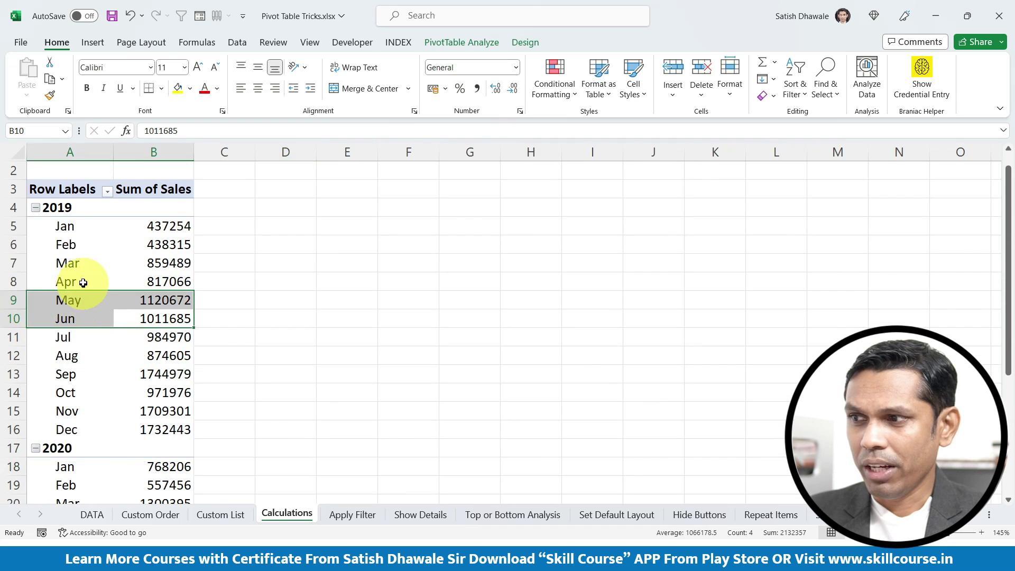
pyautogui.click(132, 227)
pyautogui.click(51, 219)
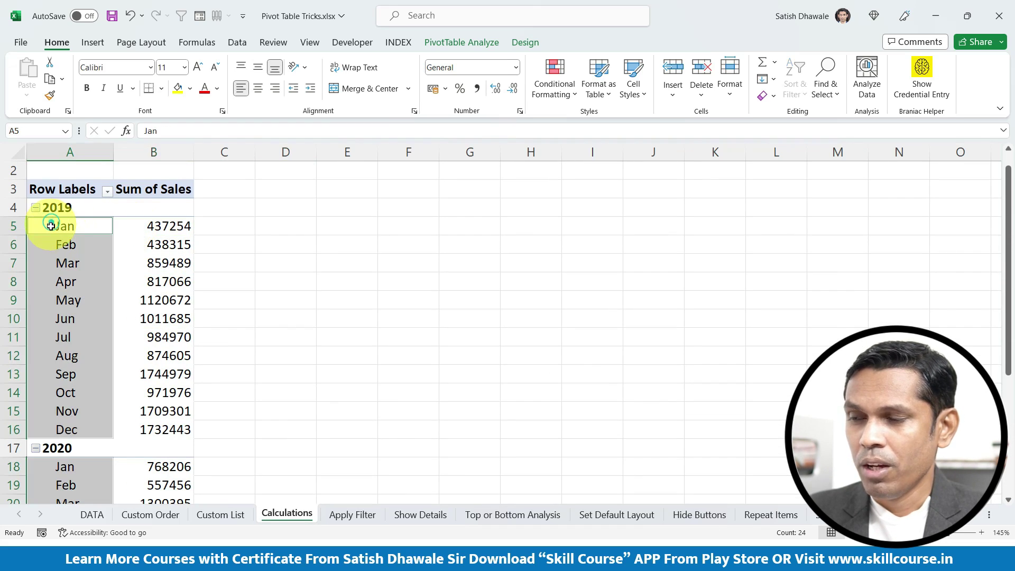
pyautogui.moveTo(150, 225); pyautogui.dragTo(143, 426)
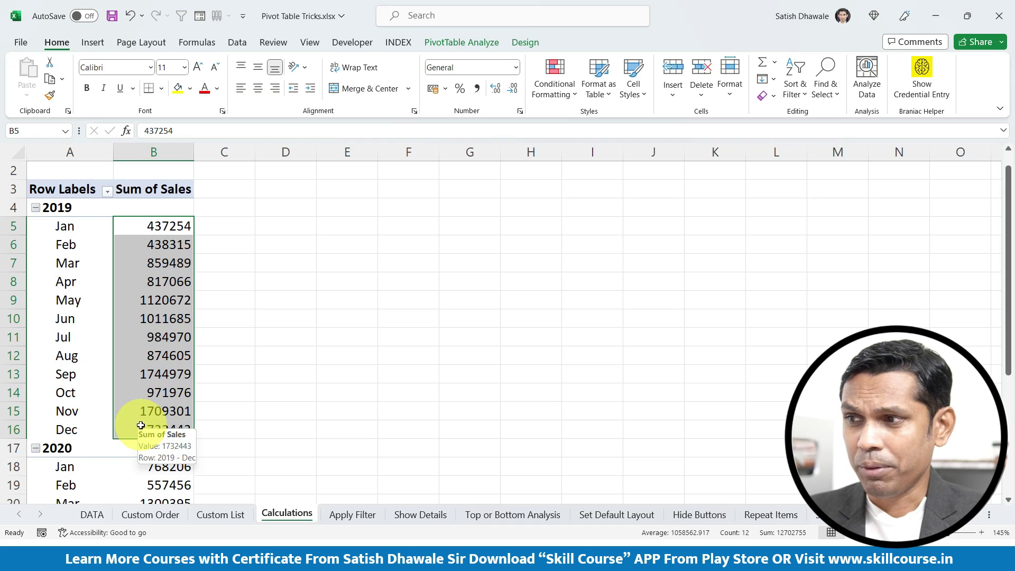
pyautogui.click(142, 226)
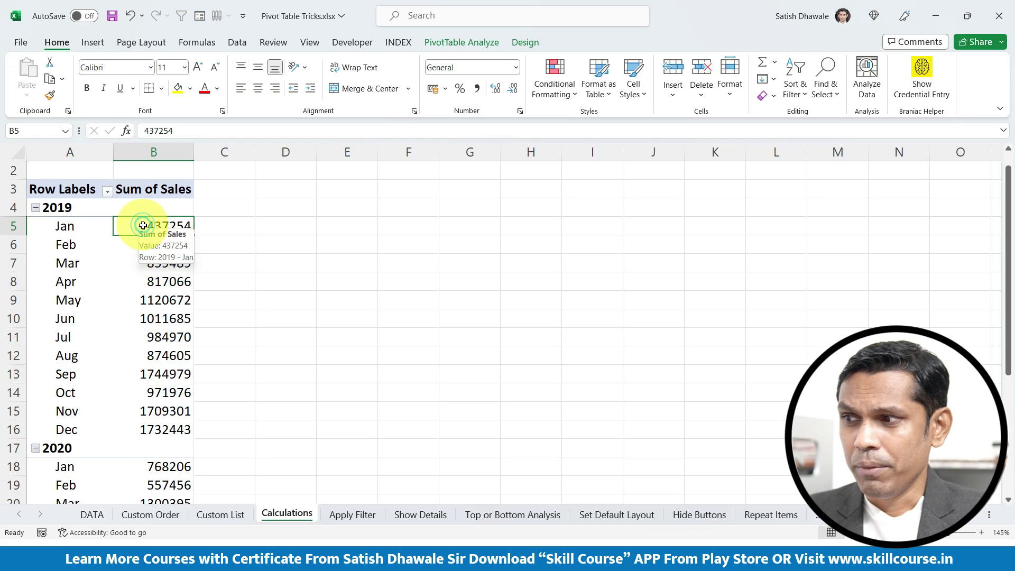
pyautogui.click(133, 223)
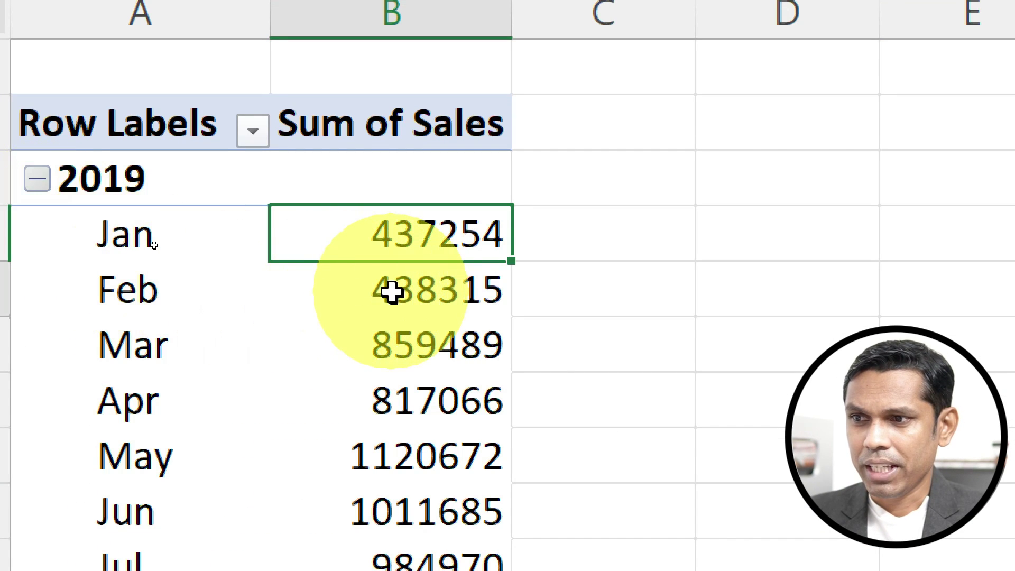
pyautogui.click(392, 290)
pyautogui.moveTo(376, 211); pyautogui.dragTo(376, 267)
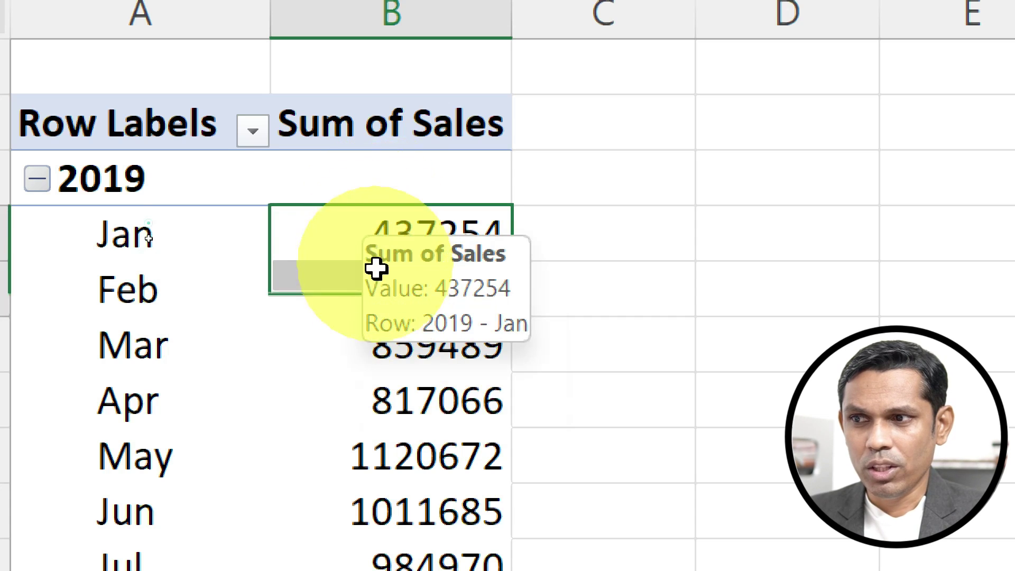
pyautogui.click(590, 302)
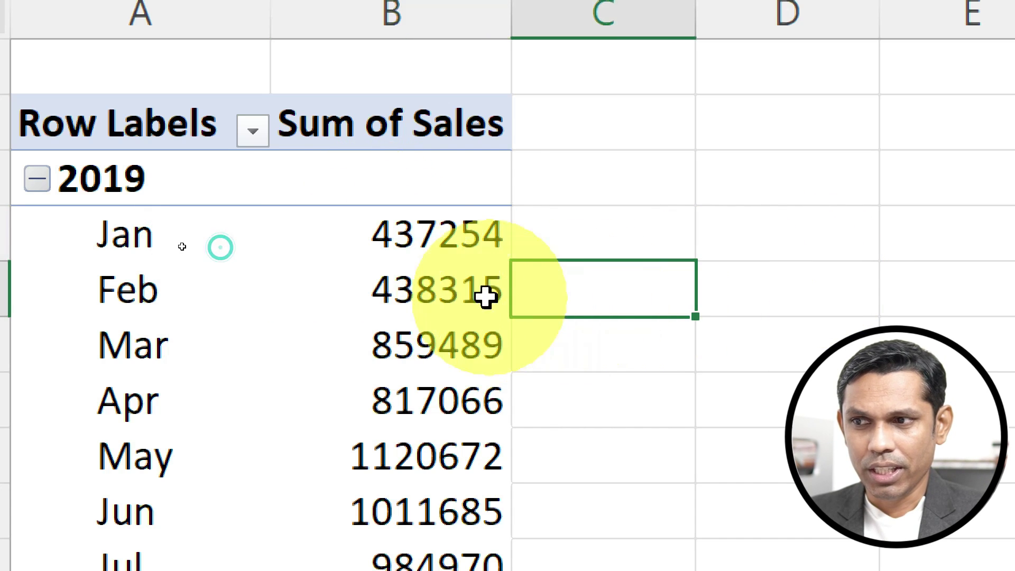
pyautogui.moveTo(423, 233); pyautogui.dragTo(476, 344)
pyautogui.click(564, 353)
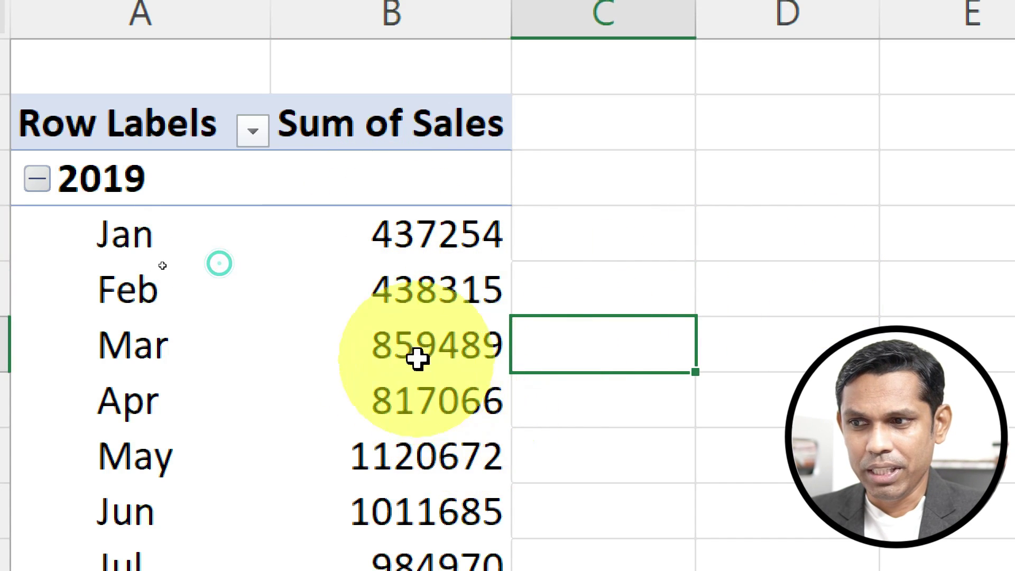
pyautogui.moveTo(426, 238); pyautogui.dragTo(427, 427)
pyautogui.click(619, 404)
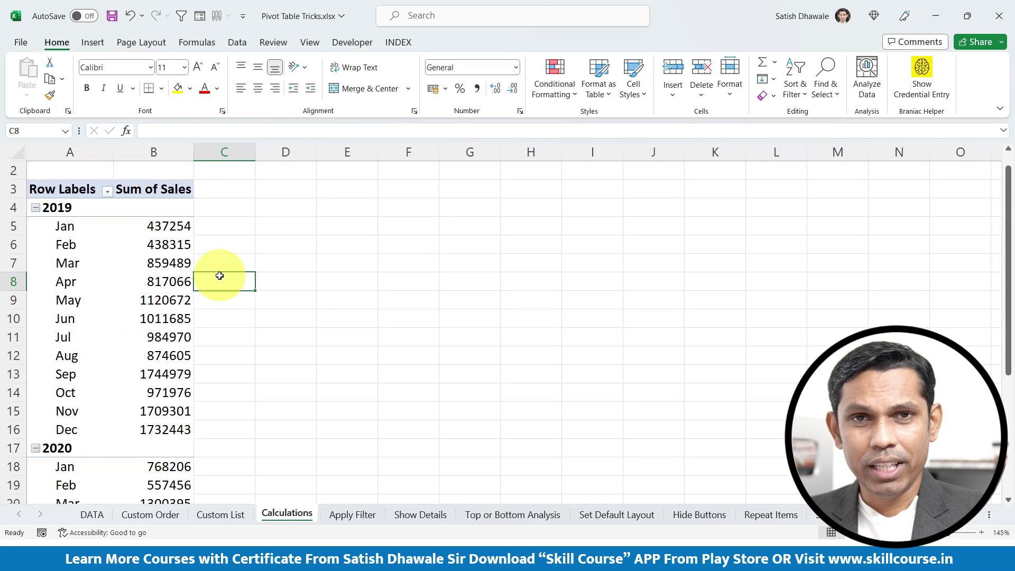
pyautogui.click(180, 227)
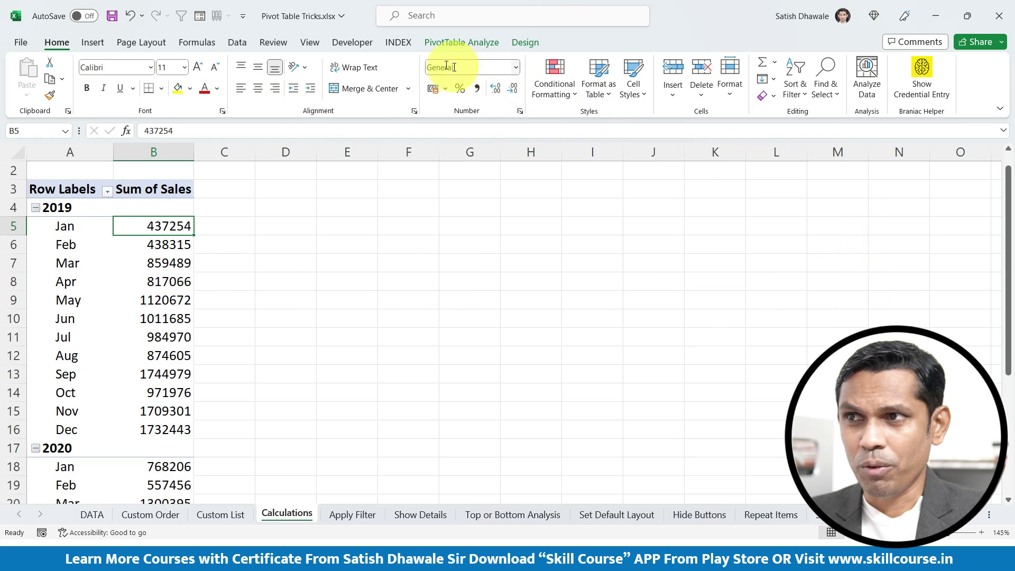
# Show the PivotTable Field List and drag Sales into Values again to create Sum of Sales2
pyautogui.click(484, 40)
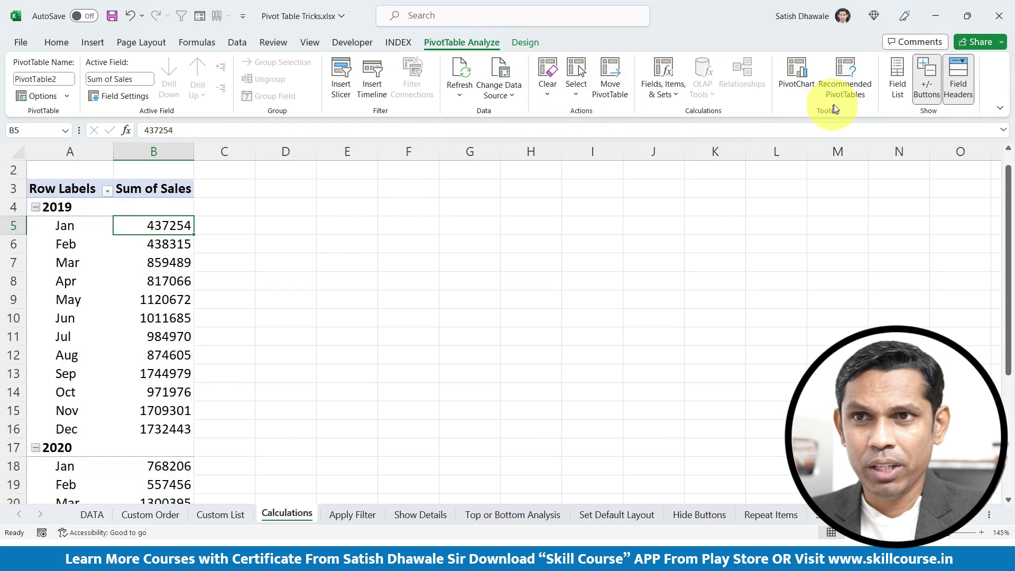
pyautogui.click(898, 79)
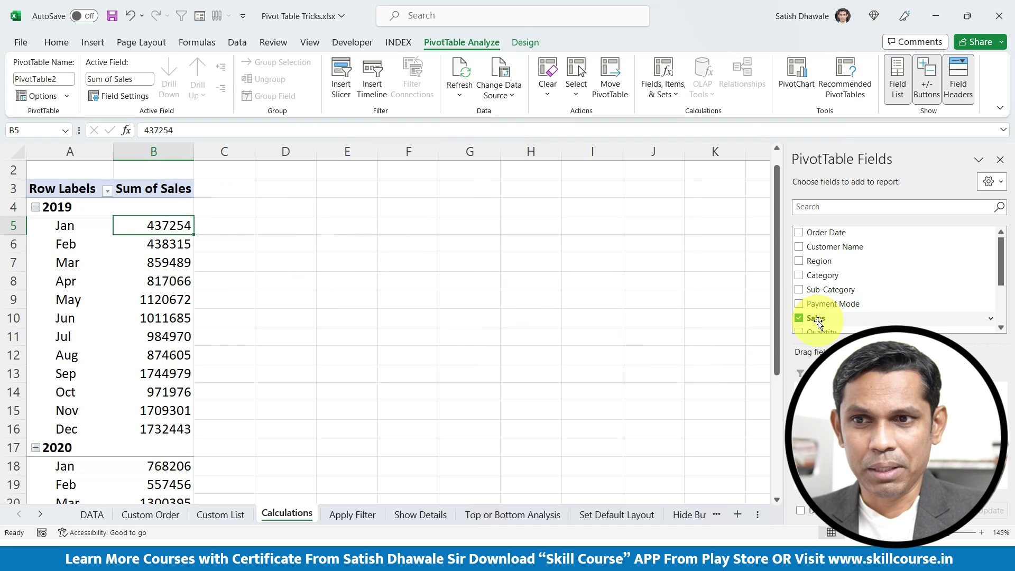
pyautogui.moveTo(819, 320); pyautogui.dragTo(946, 479)
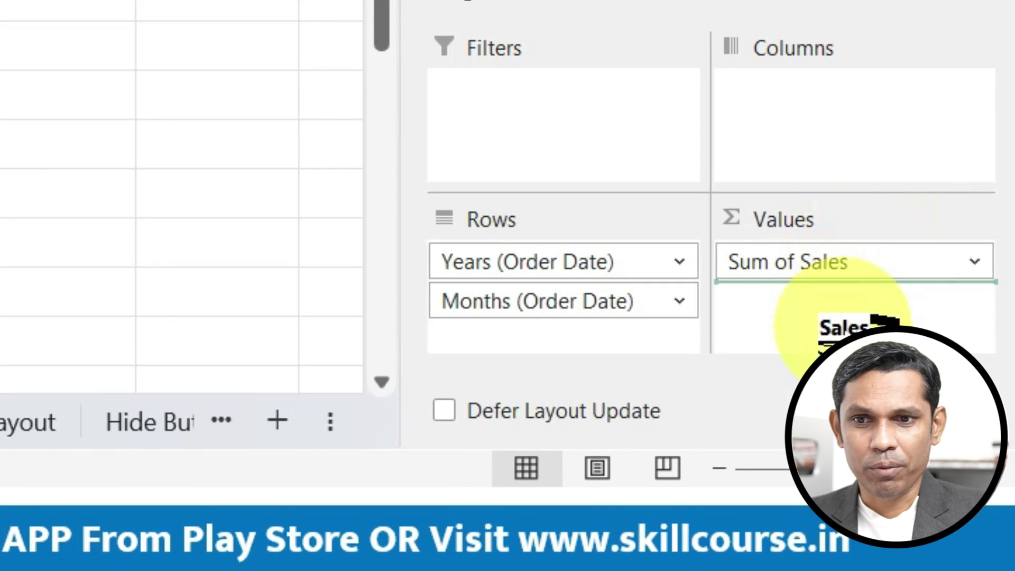
pyautogui.moveTo(844, 324); pyautogui.dragTo(843, 324)
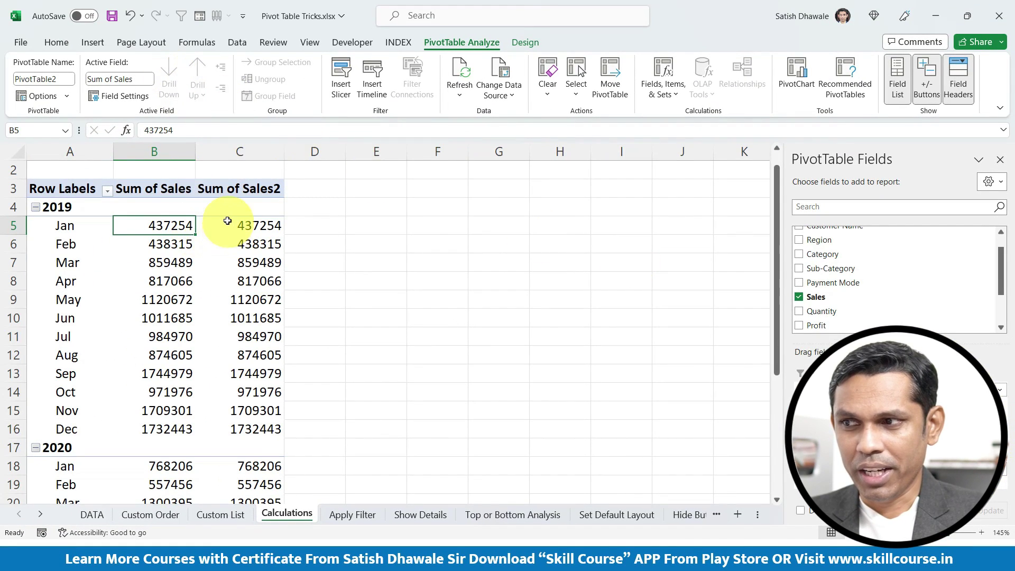
# Select the Sum of Sales2 heading and its monthly values to check them
pyautogui.moveTo(228, 226); pyautogui.dragTo(241, 355)
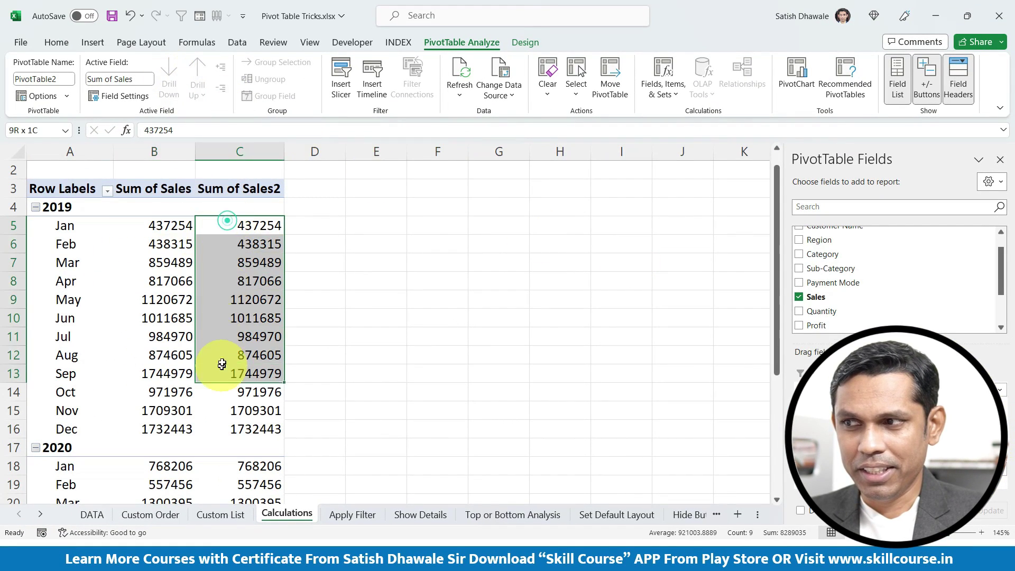
pyautogui.click(241, 191)
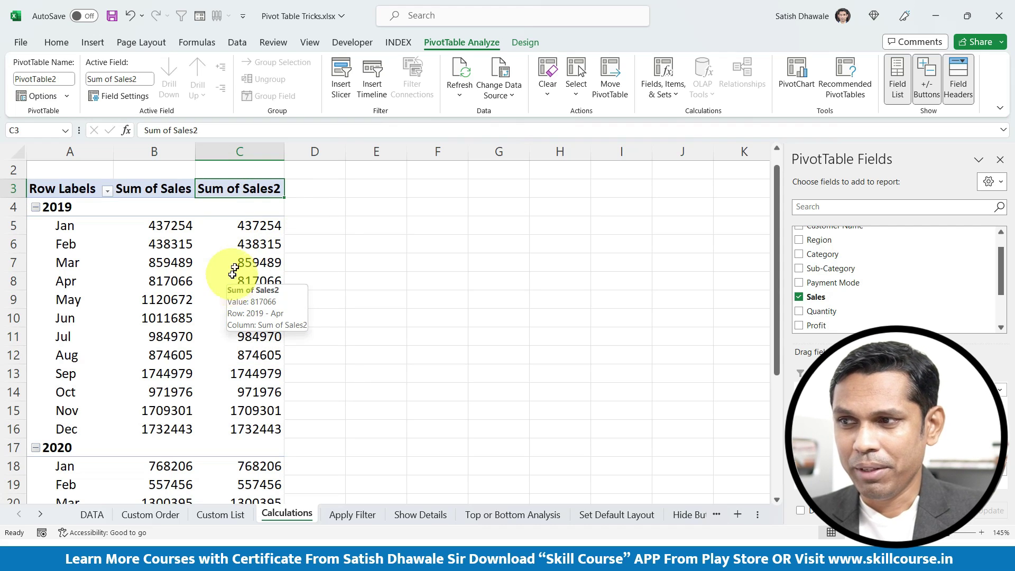
pyautogui.moveTo(238, 226)
pyautogui.mouseDown()
pyautogui.moveTo(238, 385)
pyautogui.moveTo(226, 440)
pyautogui.mouseUp()
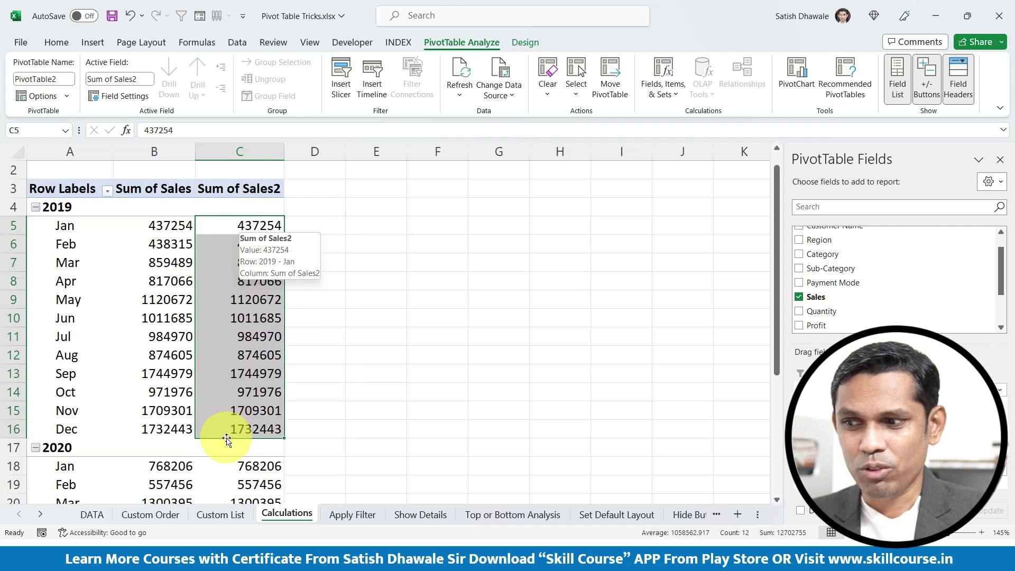
pyautogui.click(228, 394)
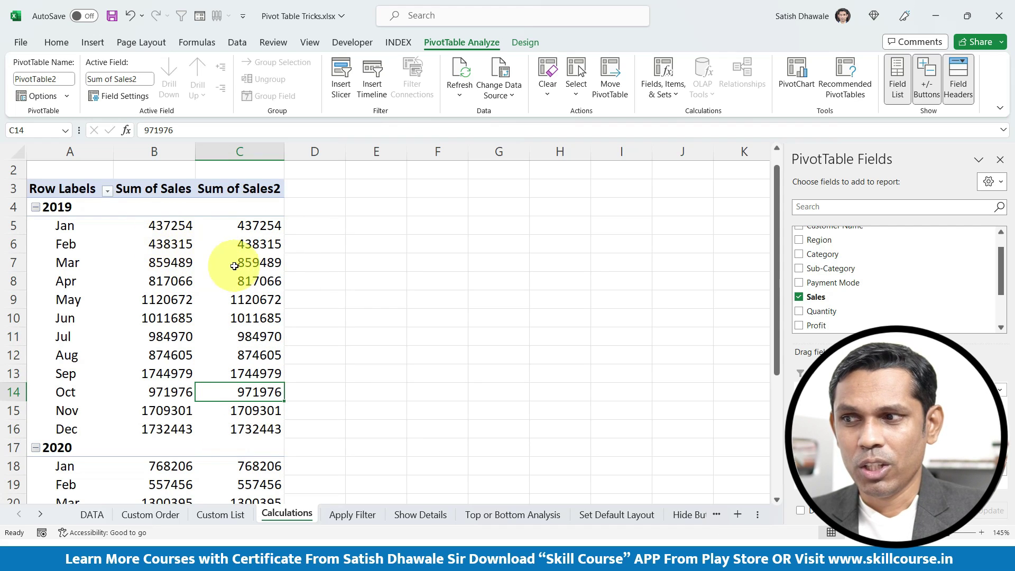
# Show Sum of Sales2 values as Running Total In with base field Months (Order Date)
pyautogui.rightClick(253, 268)
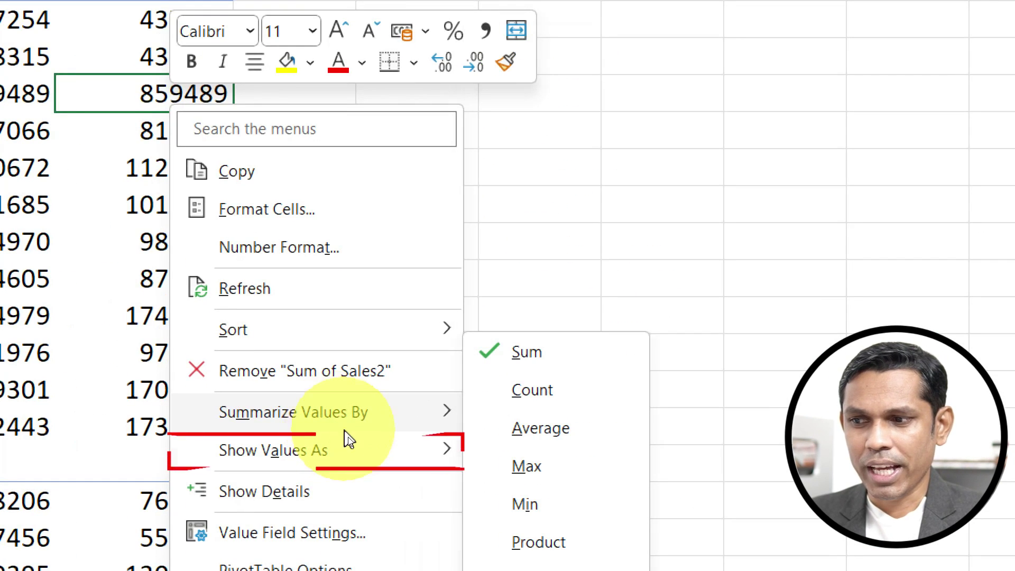
pyautogui.moveTo(272, 449)
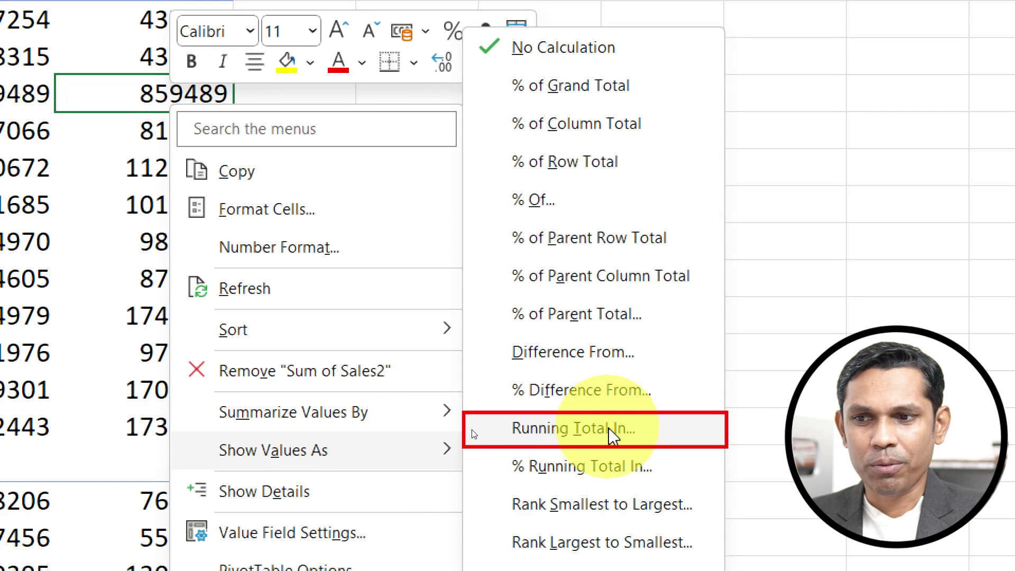
pyautogui.click(611, 430)
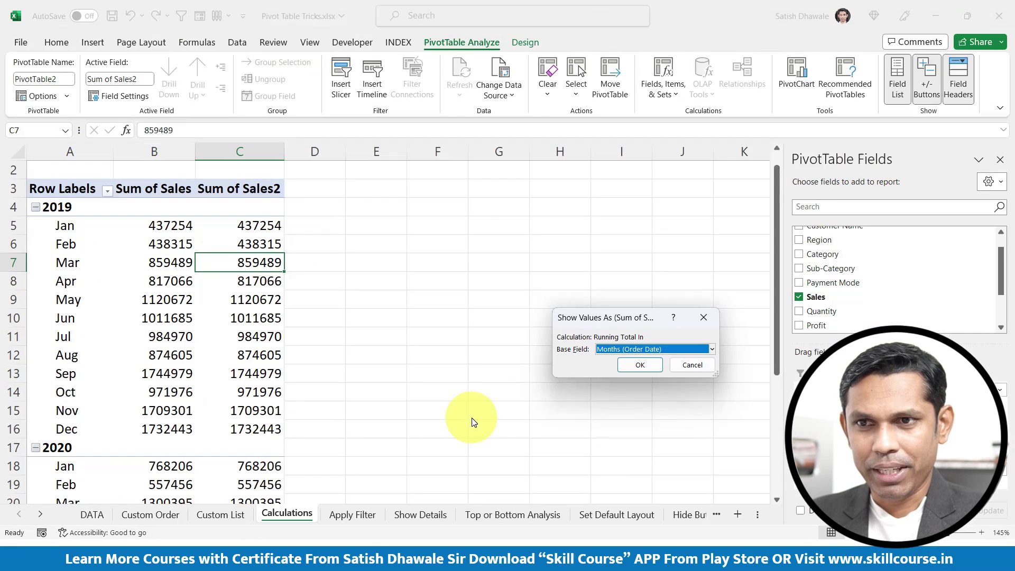
pyautogui.click(521, 288)
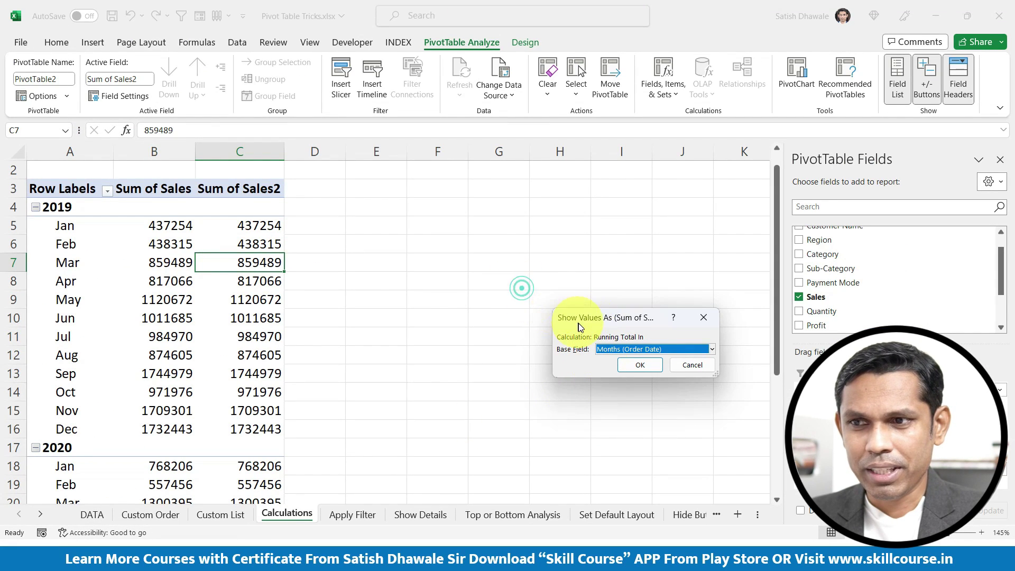
pyautogui.moveTo(579, 324); pyautogui.dragTo(358, 242)
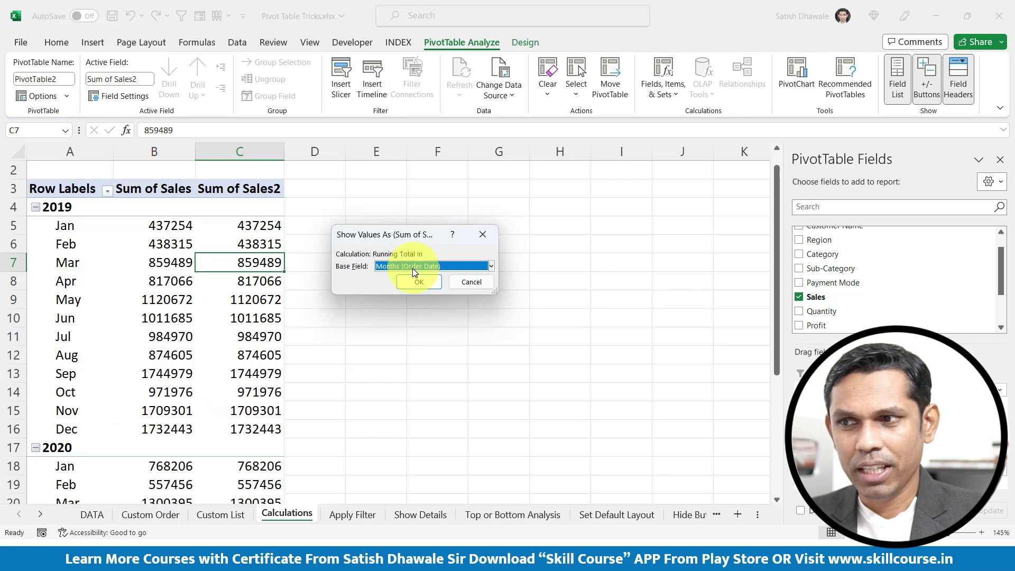
pyautogui.click(408, 267)
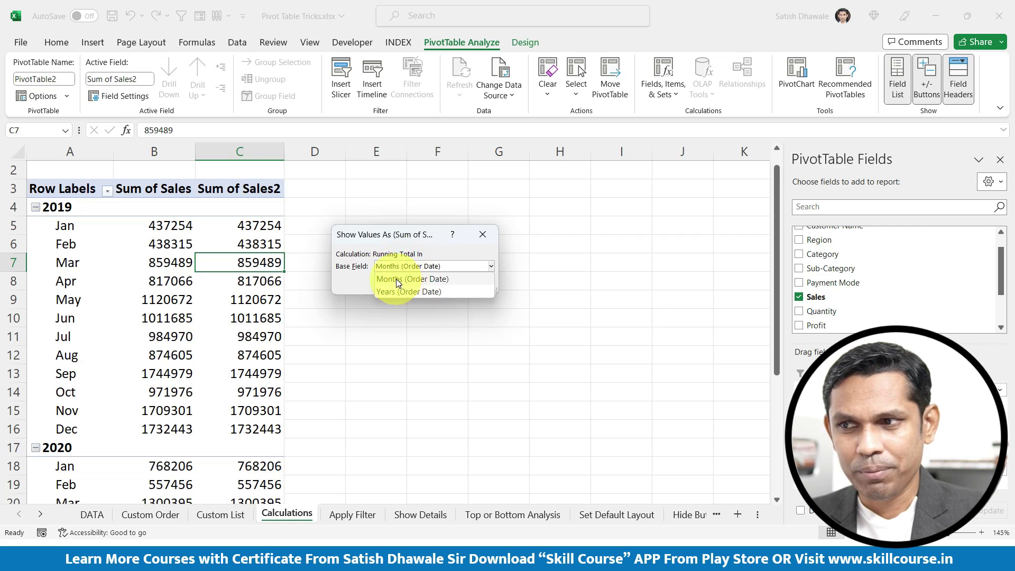
pyautogui.click(399, 280)
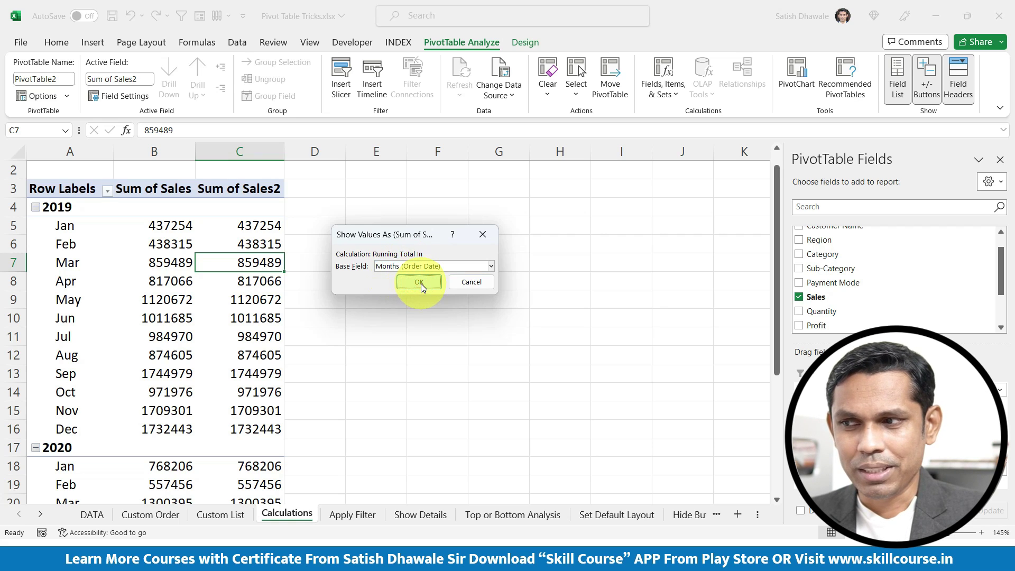
pyautogui.click(420, 283)
# Verify the running totals by comparing Jan–Apr sales sums with April's running total
pyautogui.click(235, 228)
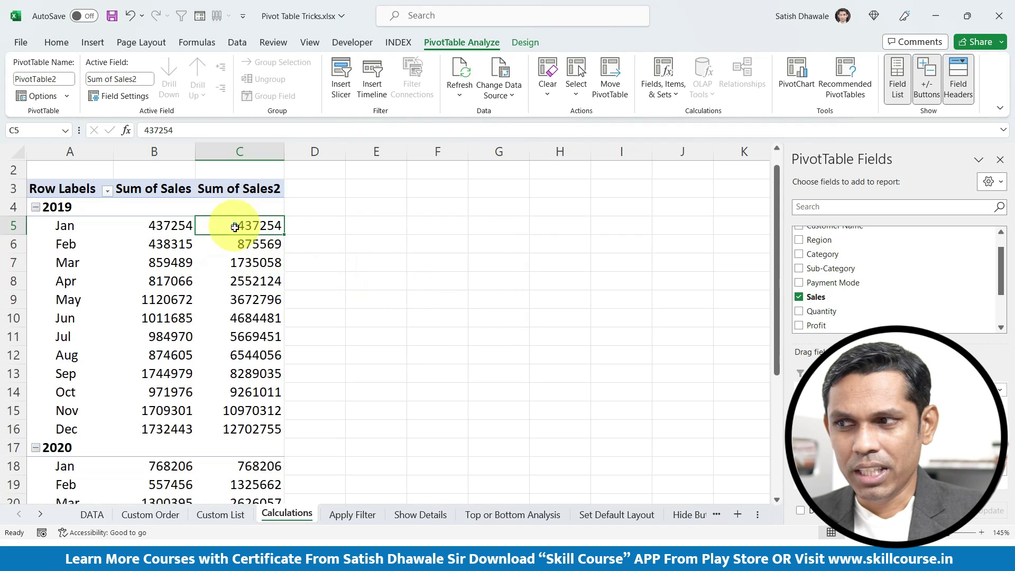
pyautogui.moveTo(235, 227); pyautogui.dragTo(229, 420)
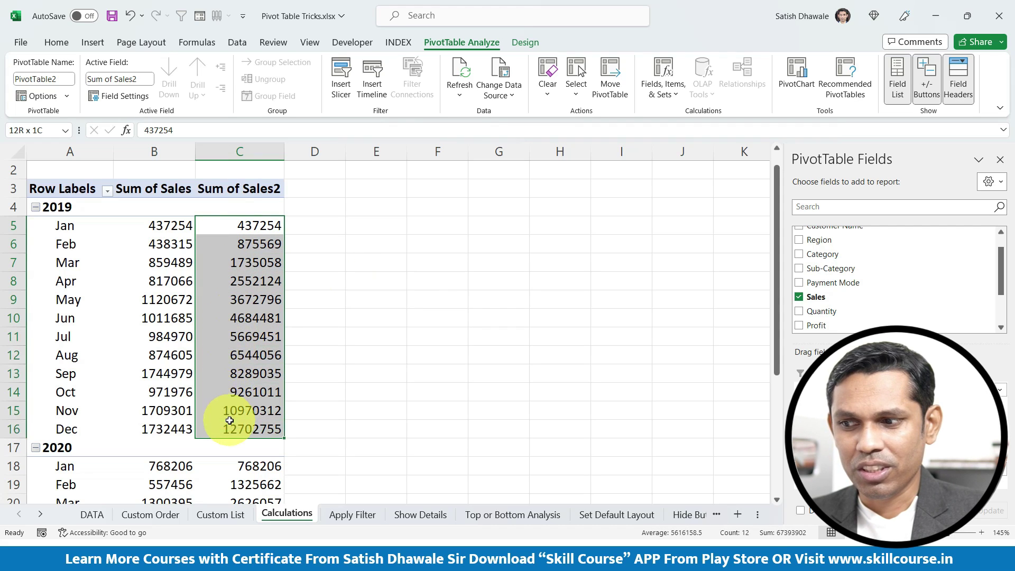
pyautogui.moveTo(229, 420); pyautogui.dragTo(219, 229)
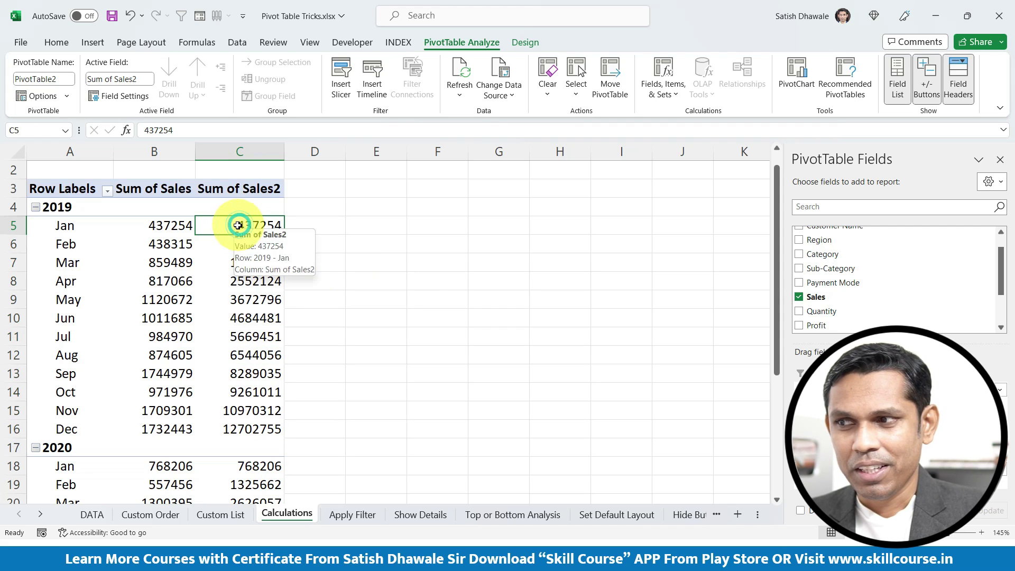
pyautogui.click(172, 227)
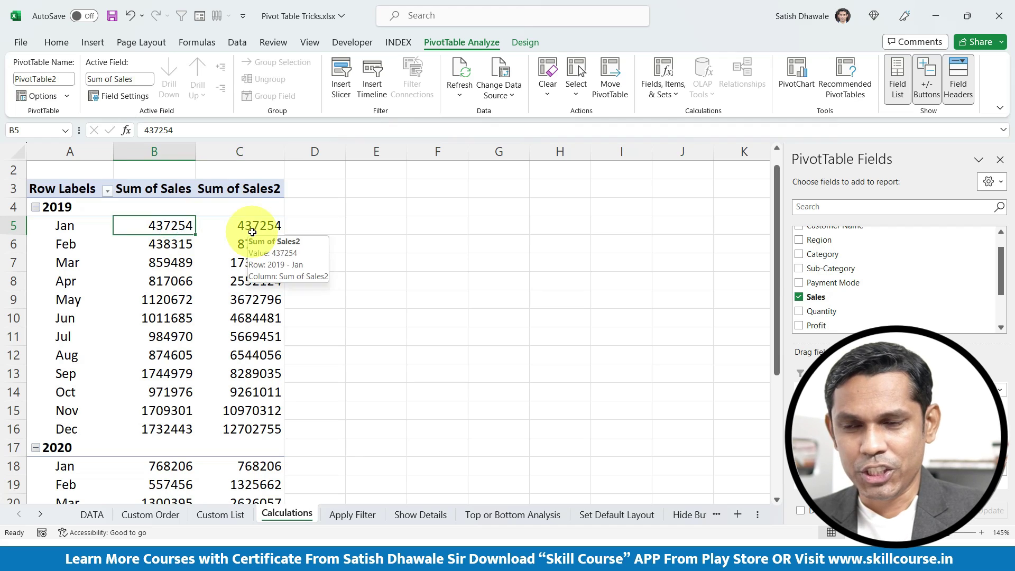
pyautogui.moveTo(172, 230); pyautogui.dragTo(170, 262)
pyautogui.moveTo(248, 244); pyautogui.dragTo(248, 262)
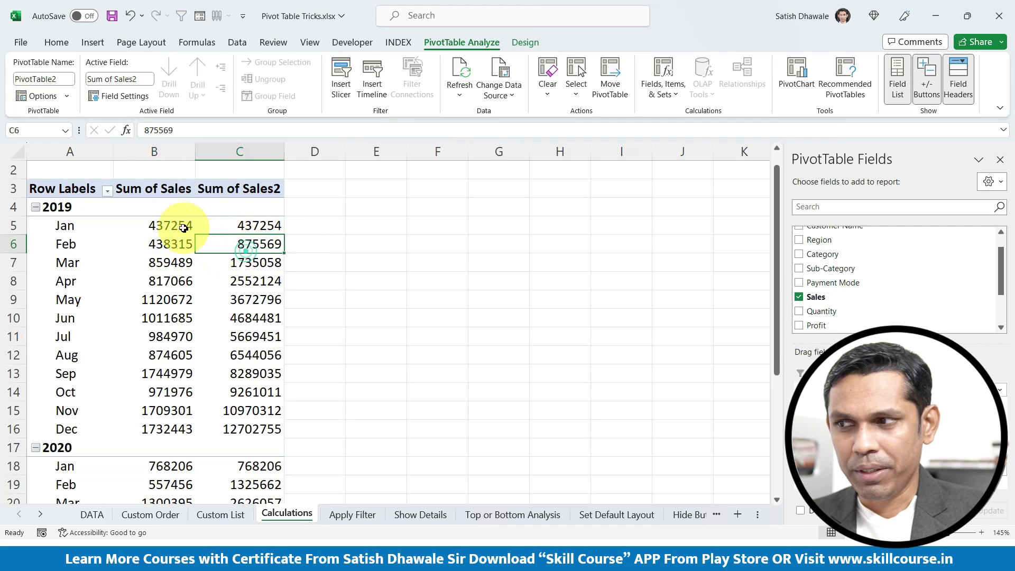
pyautogui.moveTo(178, 225); pyautogui.dragTo(174, 262)
pyautogui.moveTo(249, 262); pyautogui.dragTo(248, 281)
pyautogui.moveTo(178, 225); pyautogui.dragTo(171, 281)
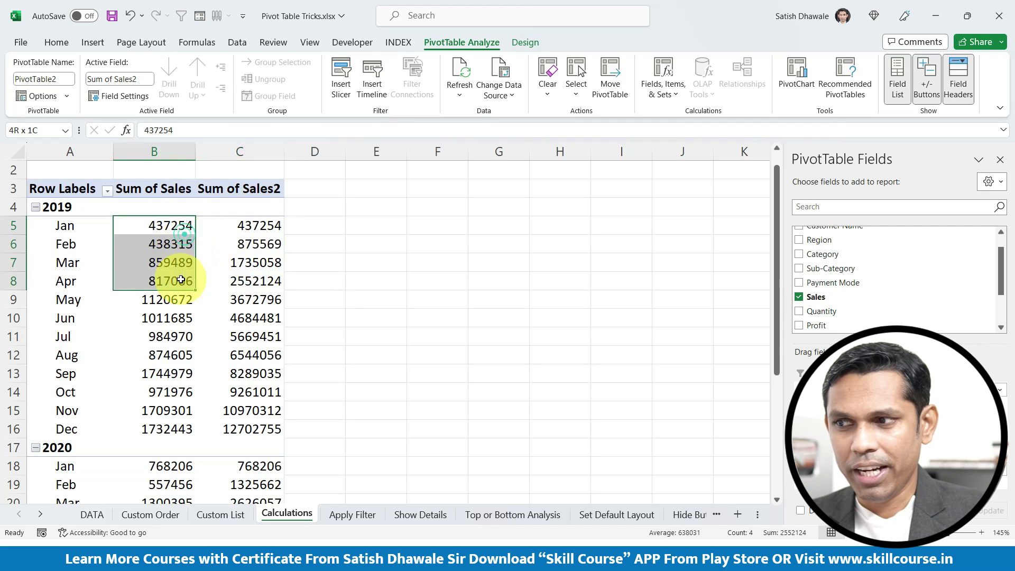
pyautogui.click(263, 283)
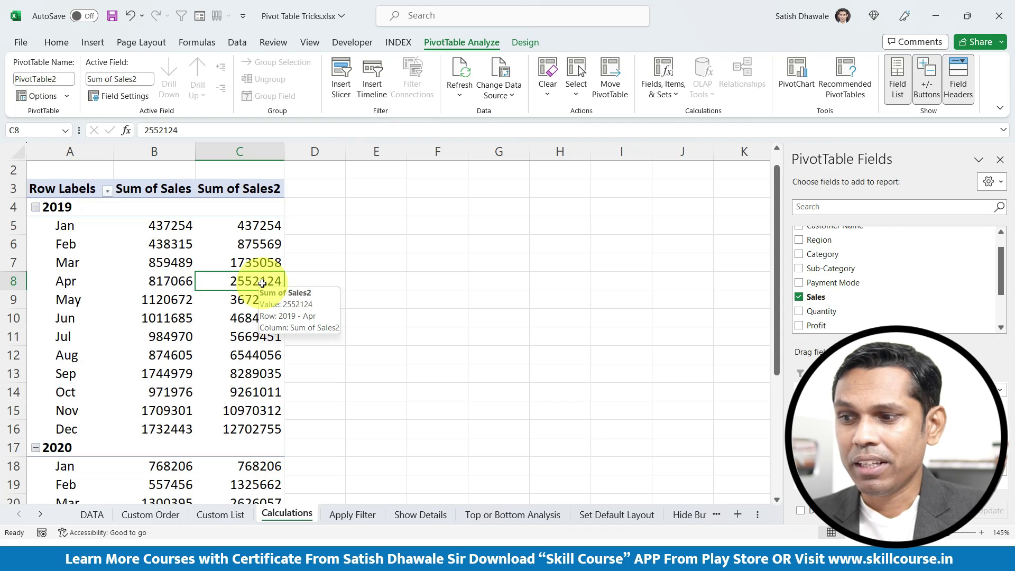
pyautogui.scroll(-2, 262, 284)
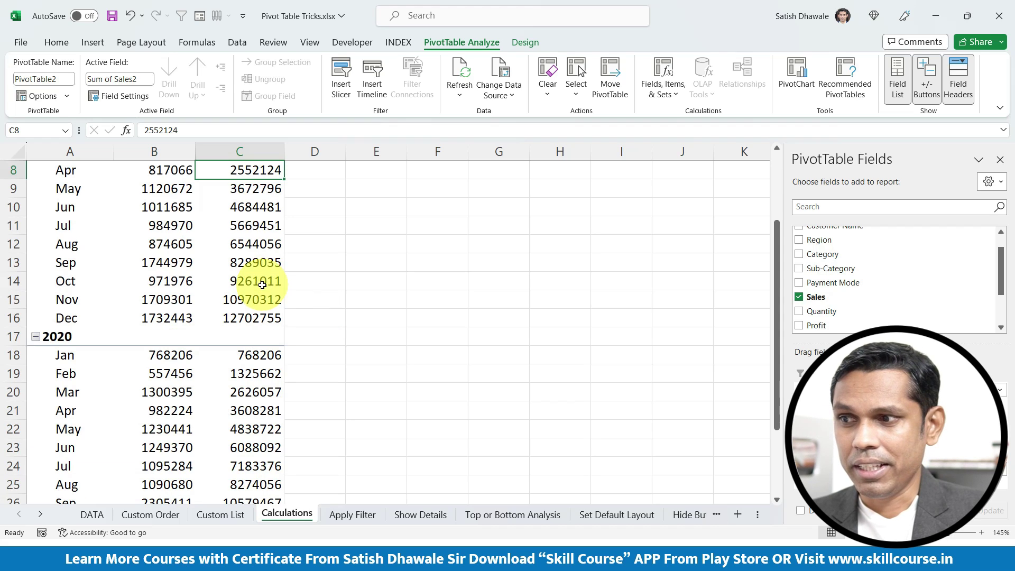
pyautogui.scroll(3, 261, 290)
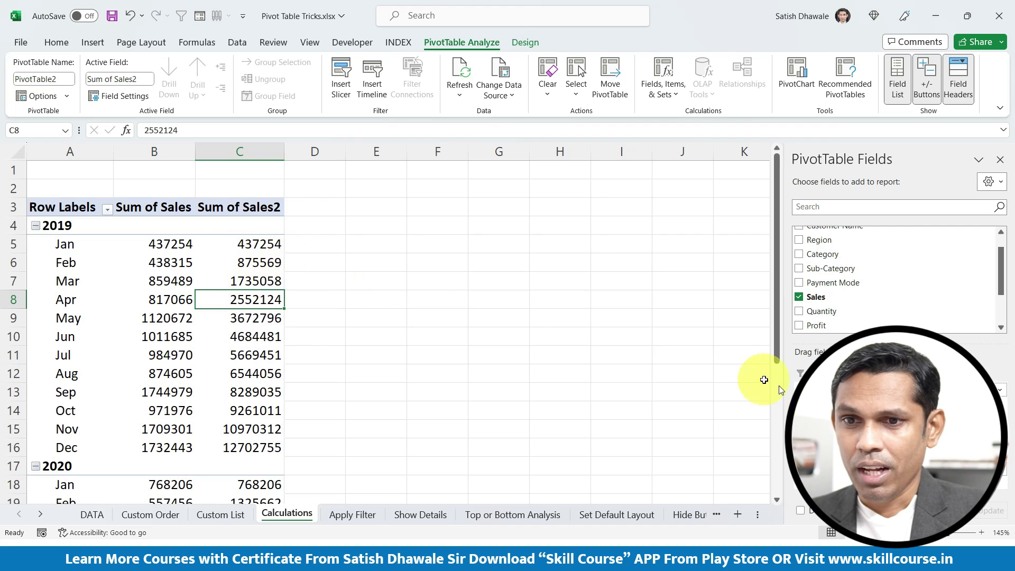
# Add Sales a third time and show Sum of Sales3 as % Difference From previous Years (Order Date)
pyautogui.click(819, 299)
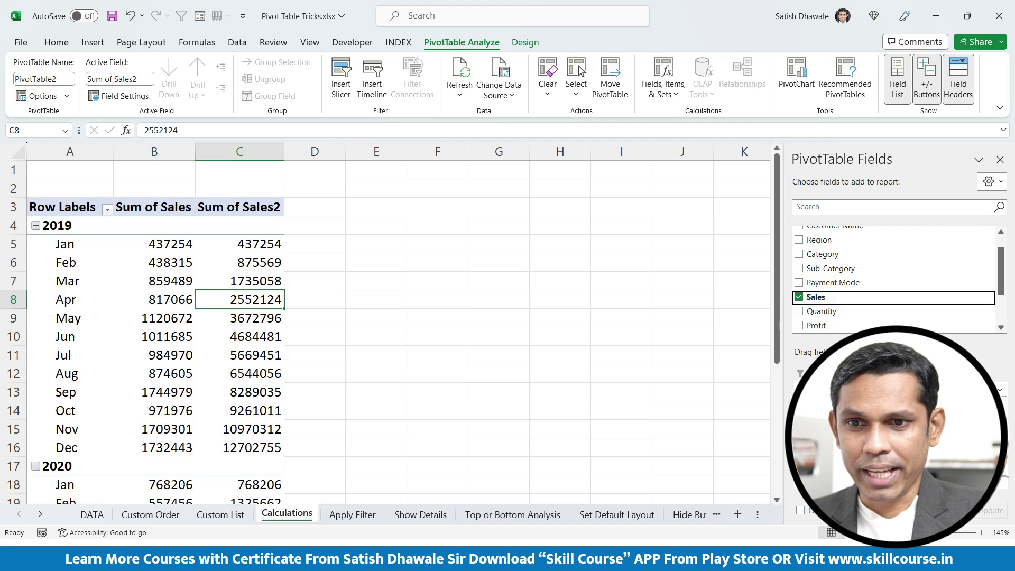
pyautogui.moveTo(819, 296); pyautogui.dragTo(951, 476)
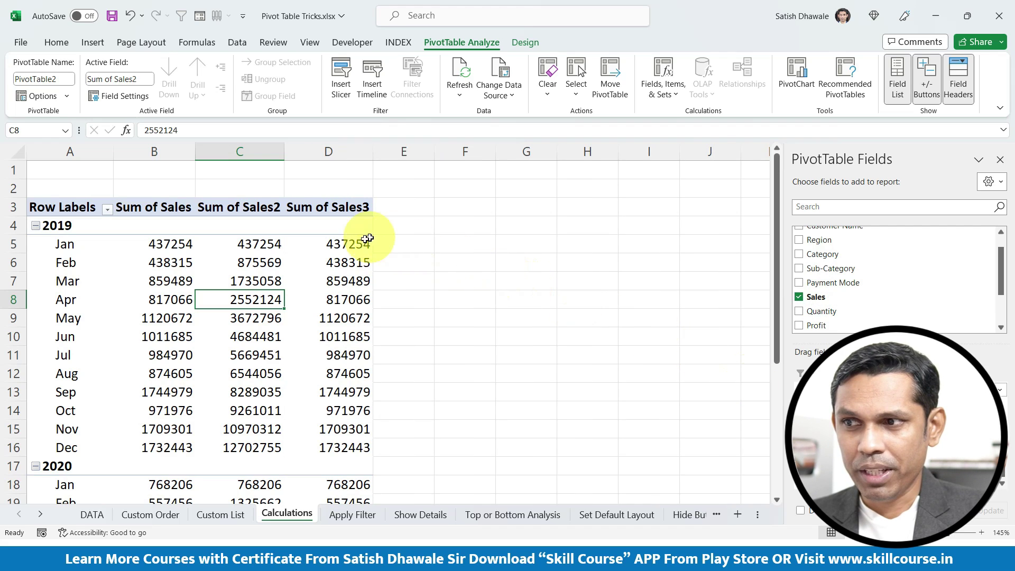
pyautogui.click(346, 259)
pyautogui.rightClick(346, 259)
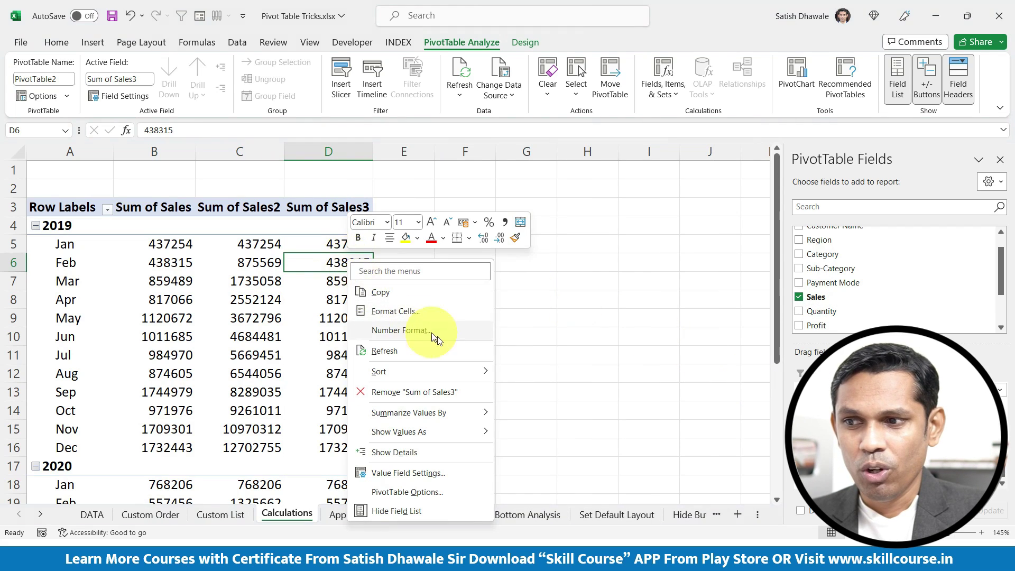
pyautogui.click(469, 433)
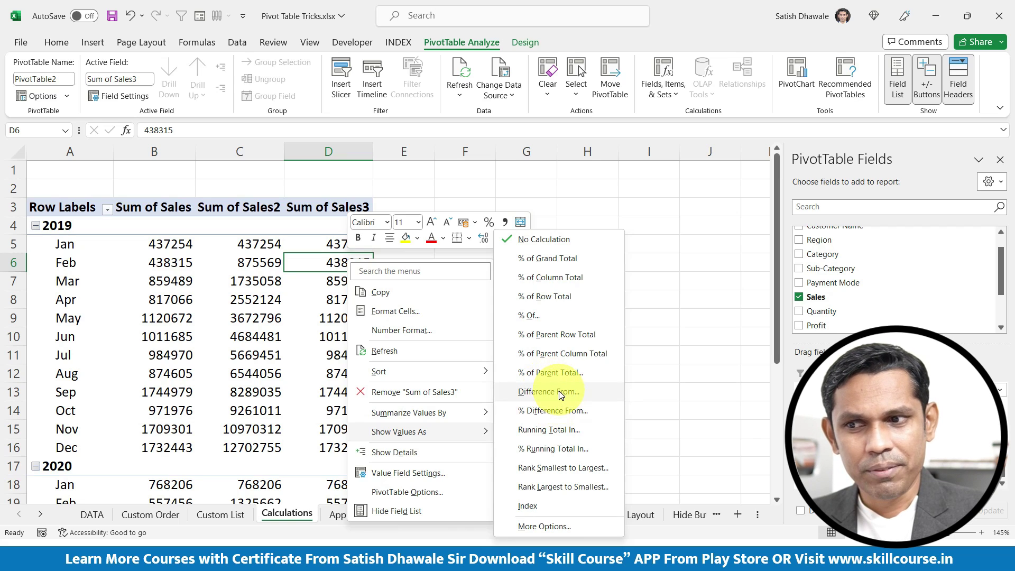
pyautogui.click(552, 411)
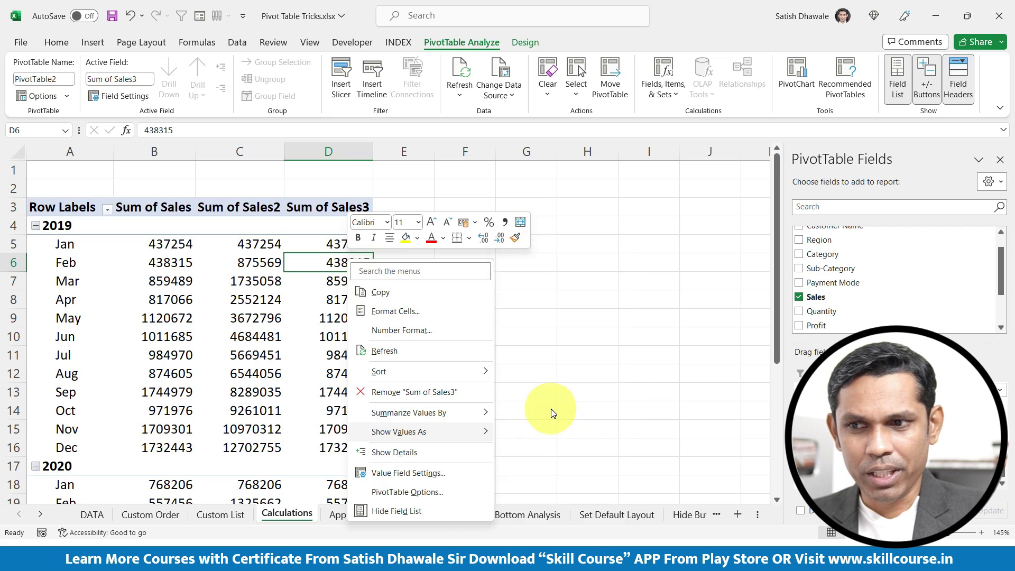
pyautogui.moveTo(418, 227); pyautogui.dragTo(487, 242)
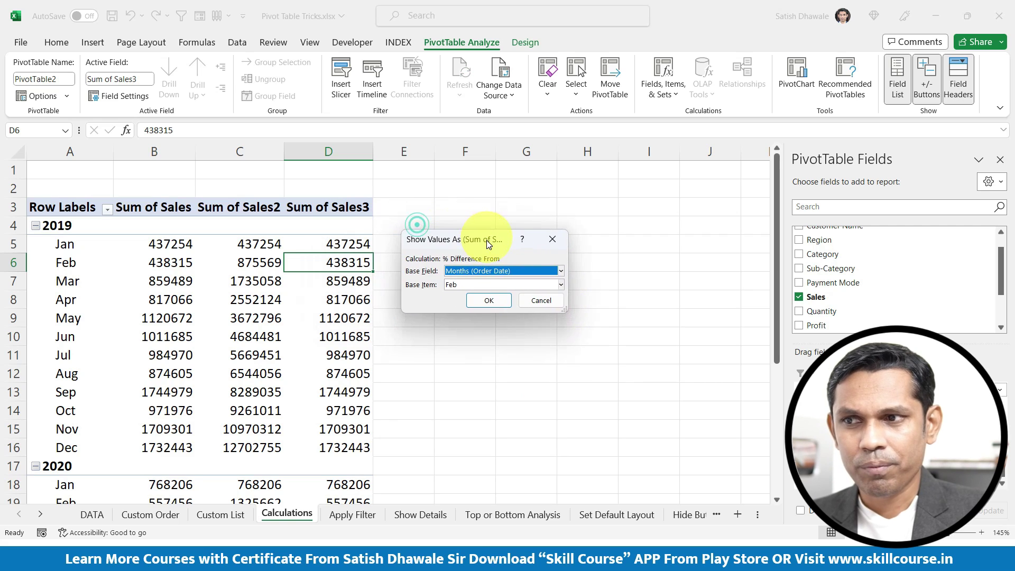
pyautogui.click(475, 269)
pyautogui.click(467, 297)
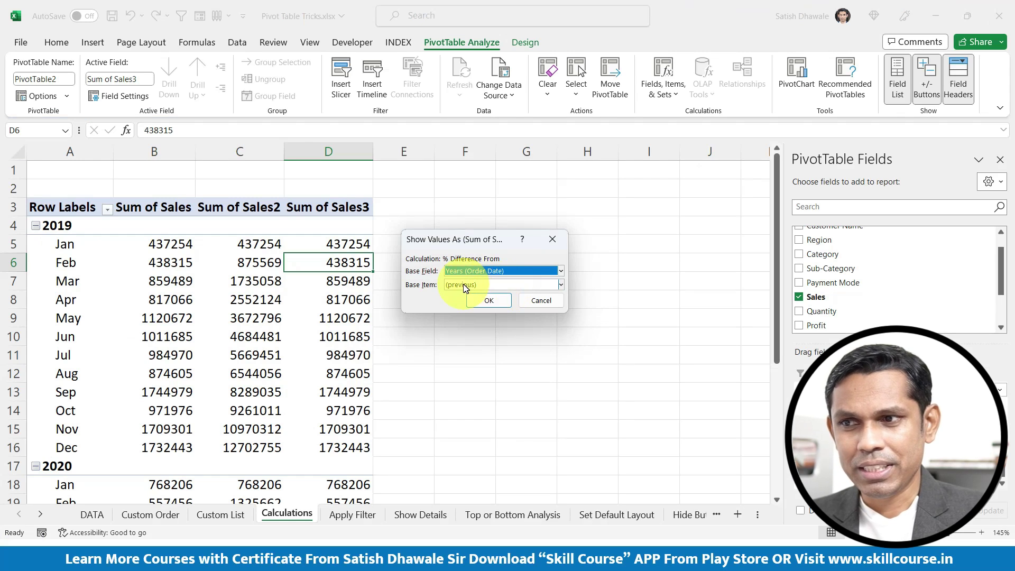
pyautogui.click(485, 304)
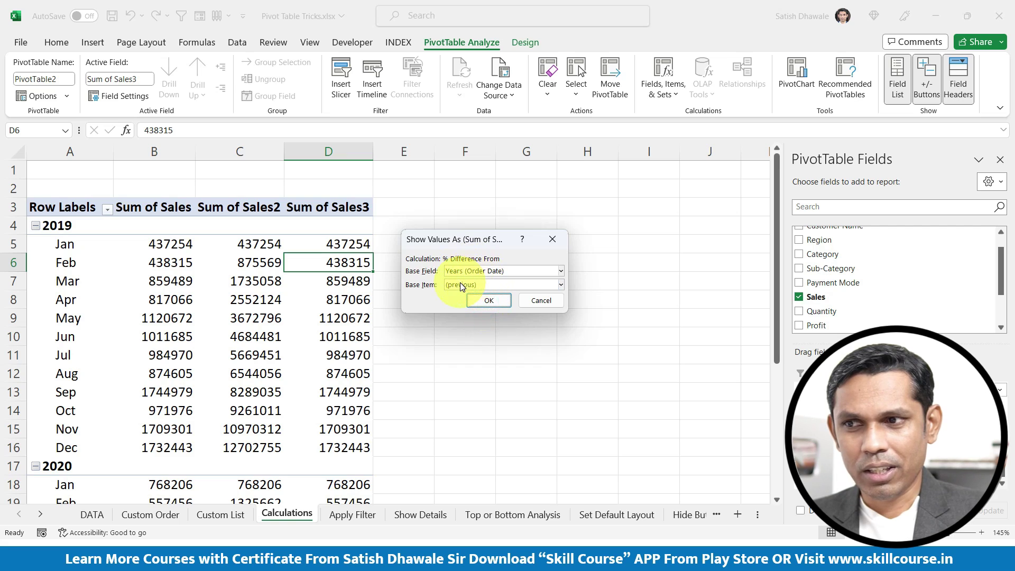
# Review column D's empty 2019 cells and the 2020 year-over-year percentages
pyautogui.click(490, 300)
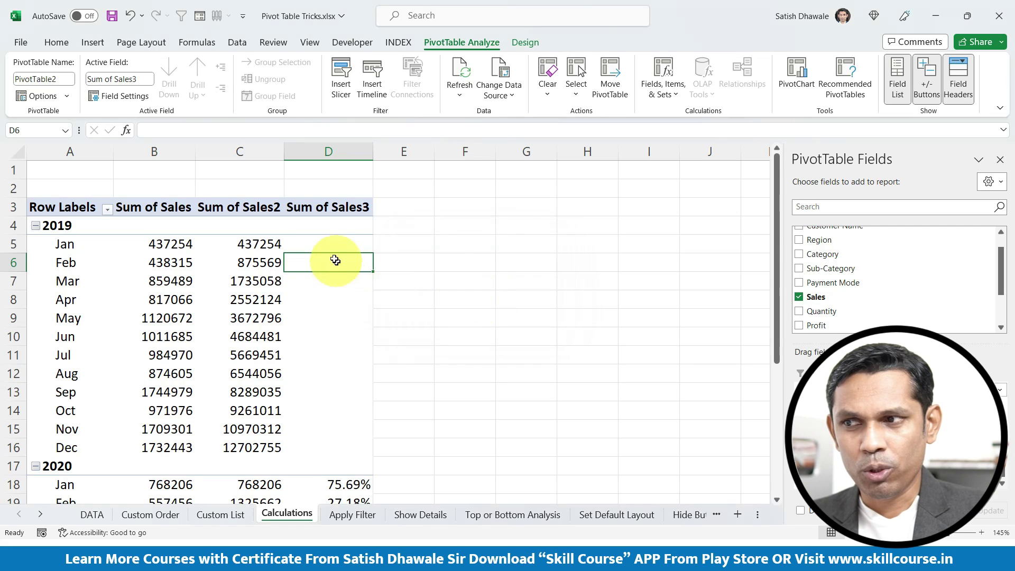
pyautogui.moveTo(333, 242); pyautogui.dragTo(317, 444)
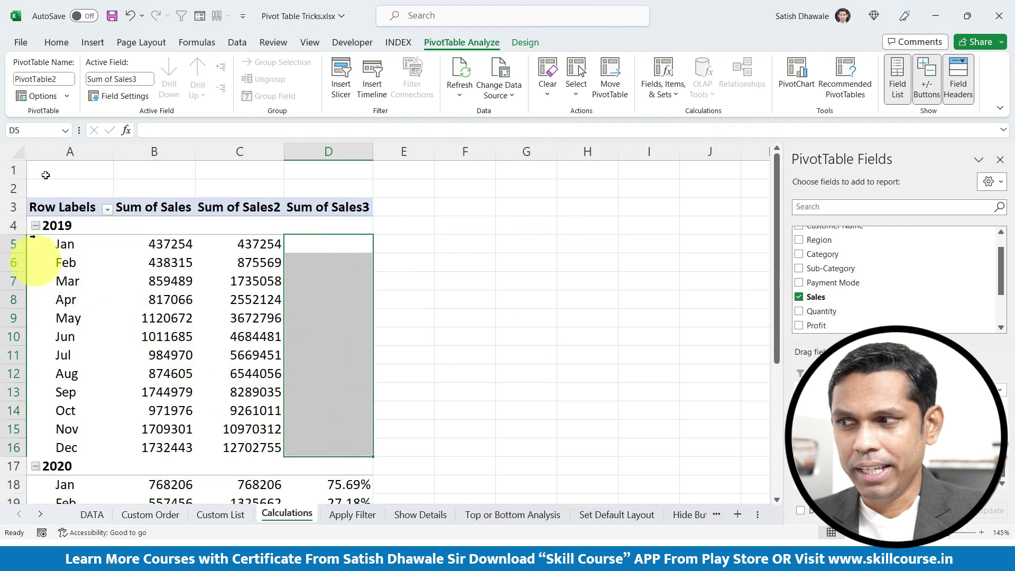
pyautogui.scroll(-2, 277, 269)
pyautogui.scroll(-1, 277, 270)
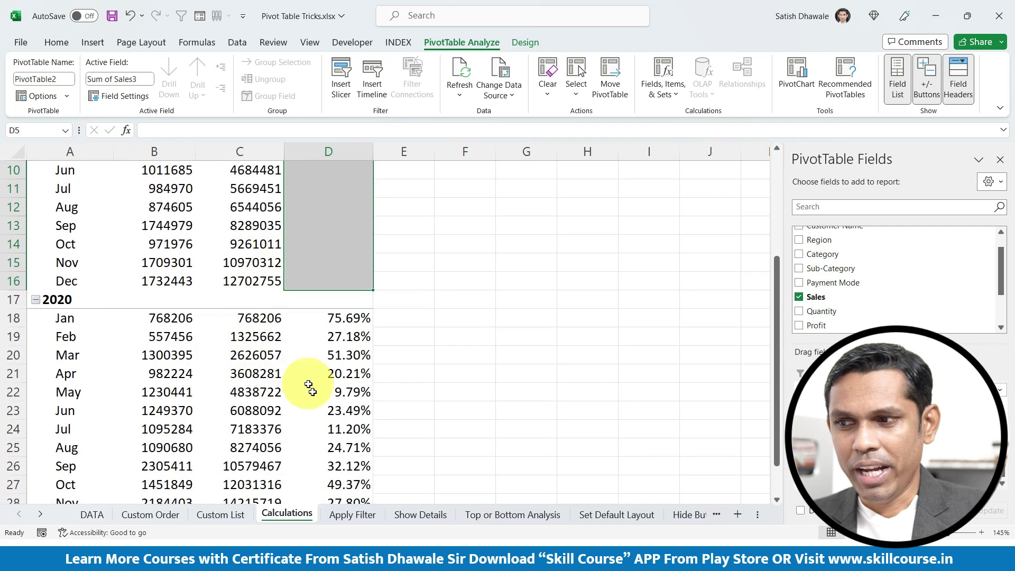
pyautogui.moveTo(337, 323); pyautogui.dragTo(337, 485)
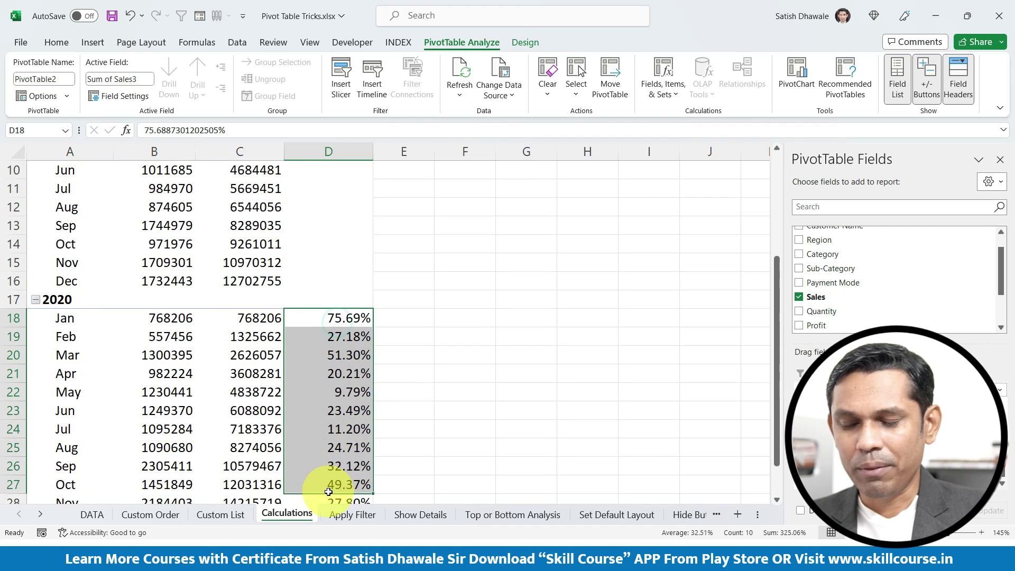
pyautogui.scroll(-2, 330, 464)
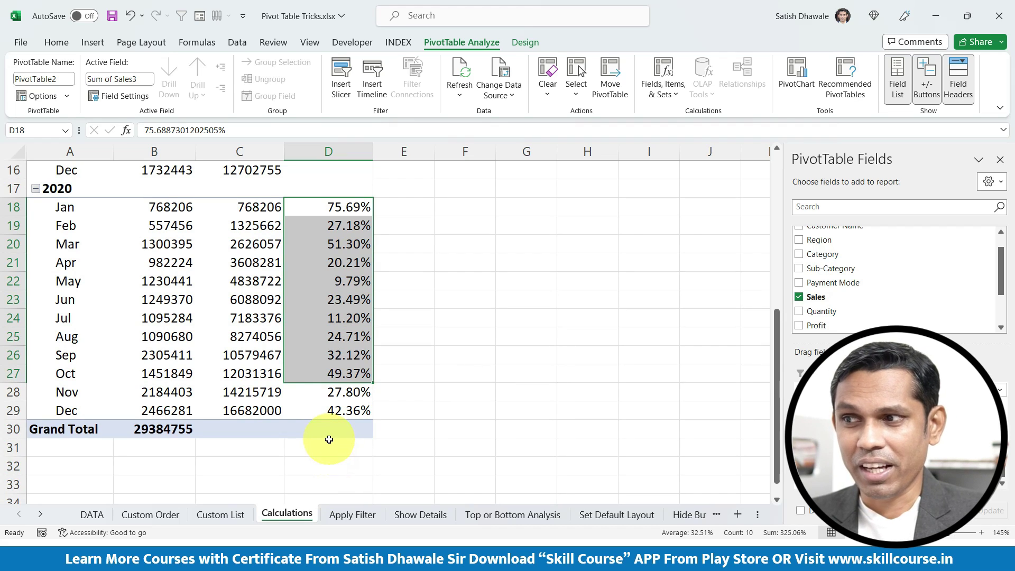
pyautogui.click(329, 418)
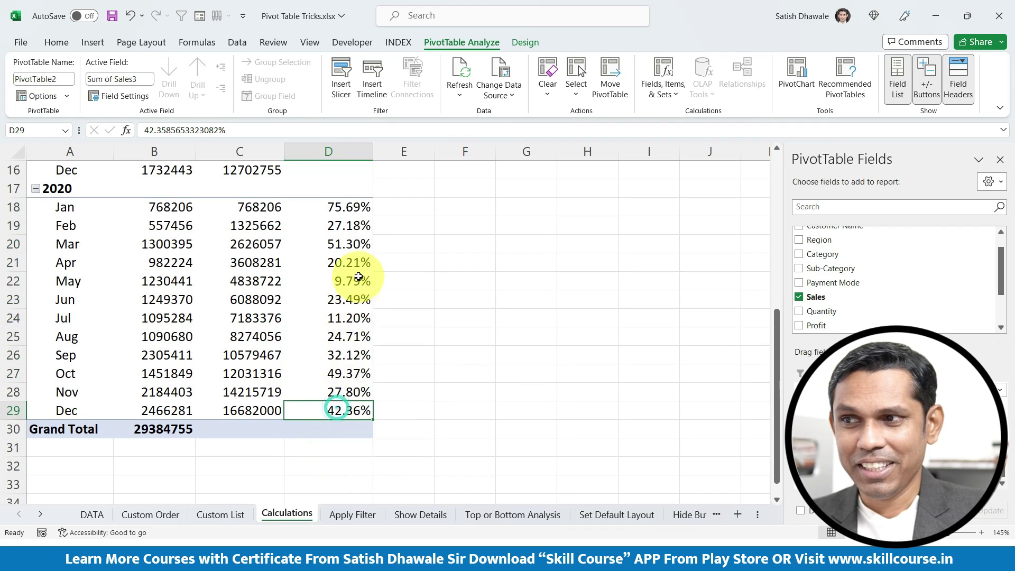
pyautogui.moveTo(344, 207); pyautogui.dragTo(328, 410)
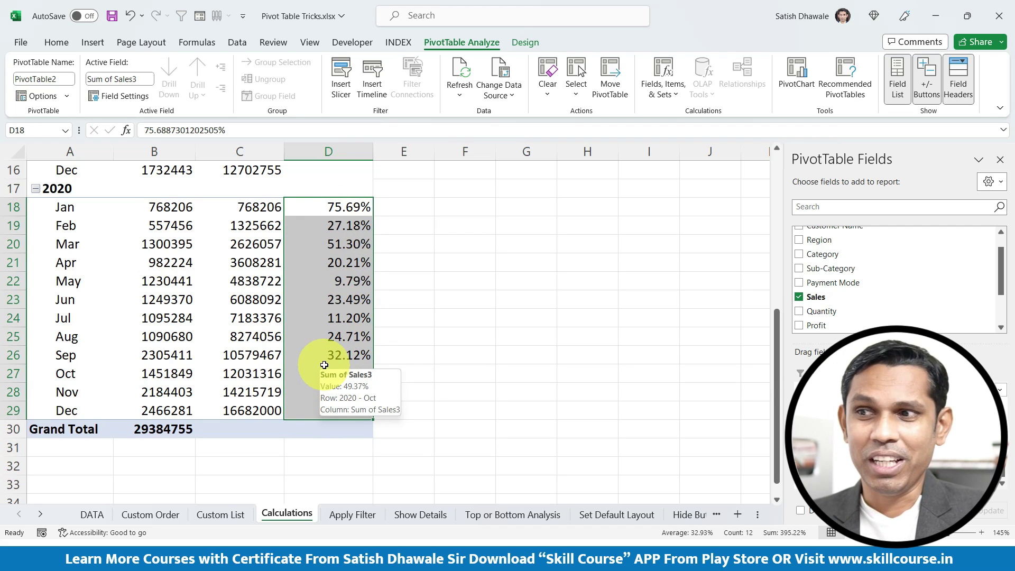
pyautogui.moveTo(341, 355)
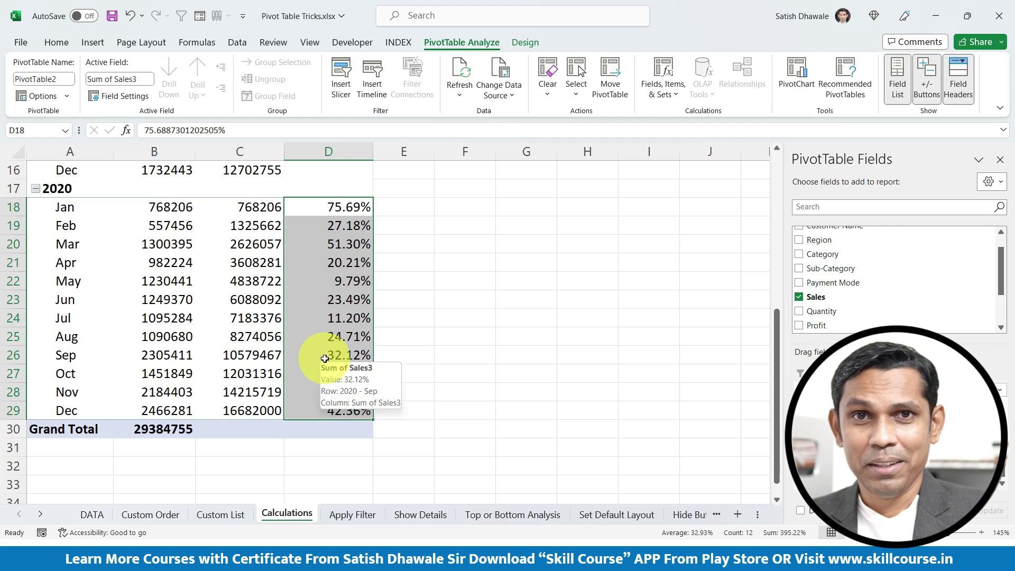
pyautogui.scroll(2, 324, 358)
pyautogui.click(324, 278)
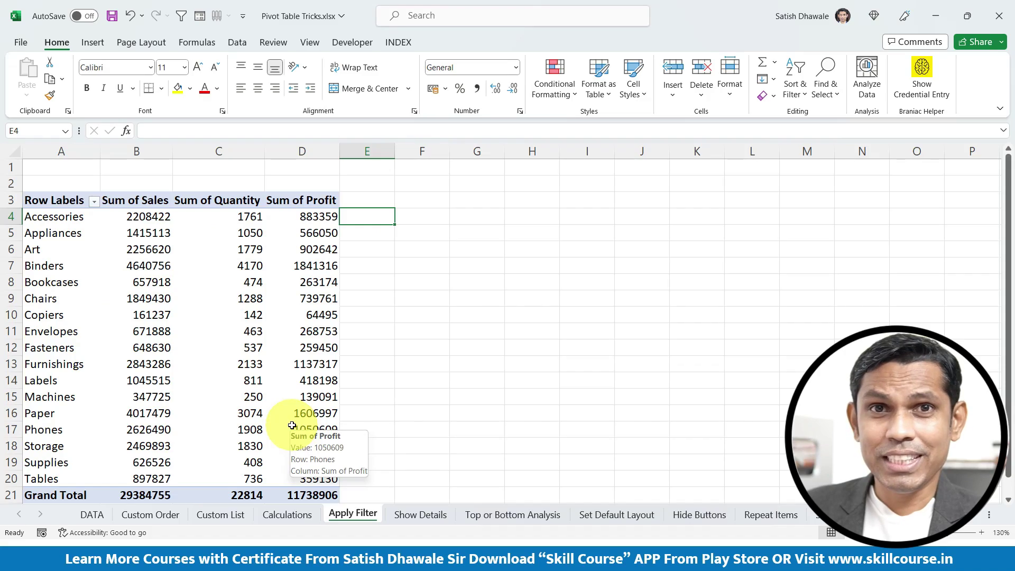
# Select cell E4 beside the pivot and add filter arrows to its headers with Ctrl+Shift+L
pyautogui.click(293, 201)
pyautogui.click(299, 204)
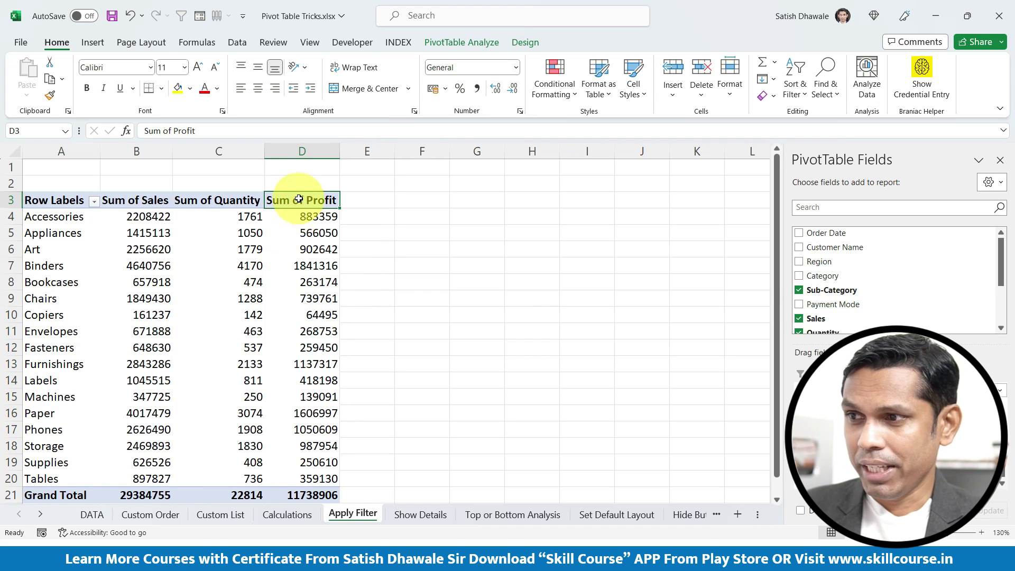
pyautogui.click(237, 43)
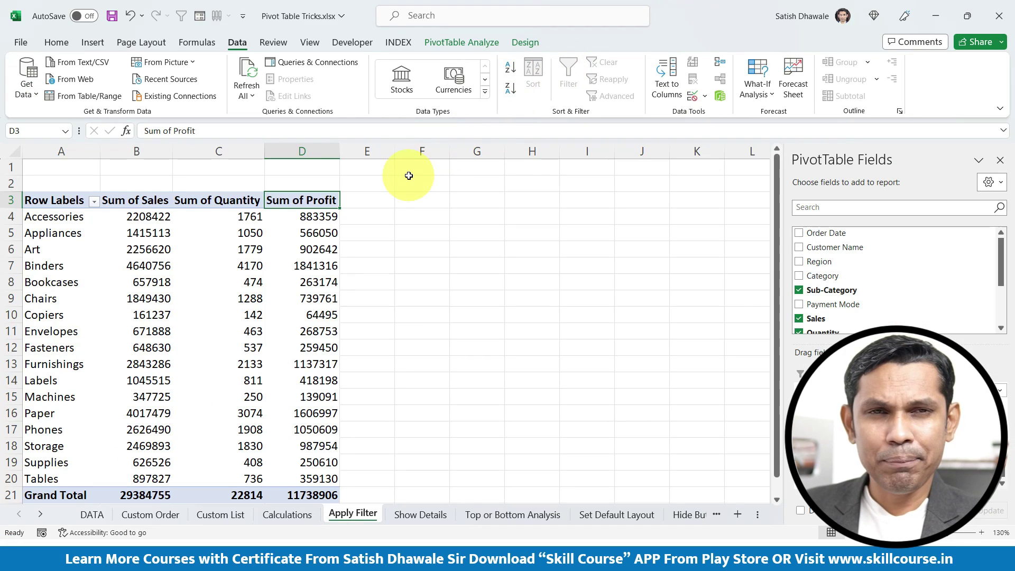
pyautogui.click(382, 218)
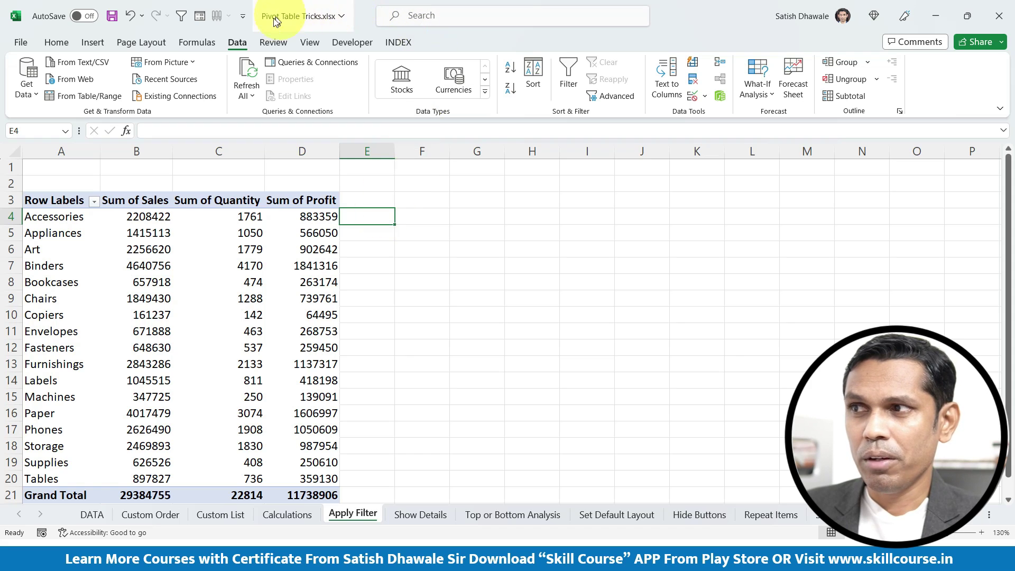
pyautogui.click(236, 42)
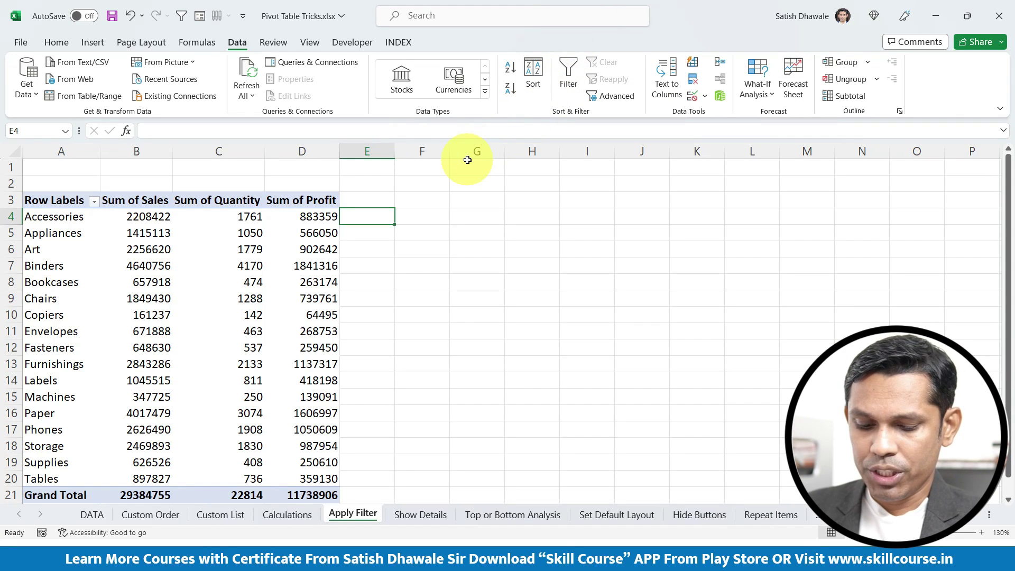
pyautogui.hotkey('ctrl', 'shift', 'l')
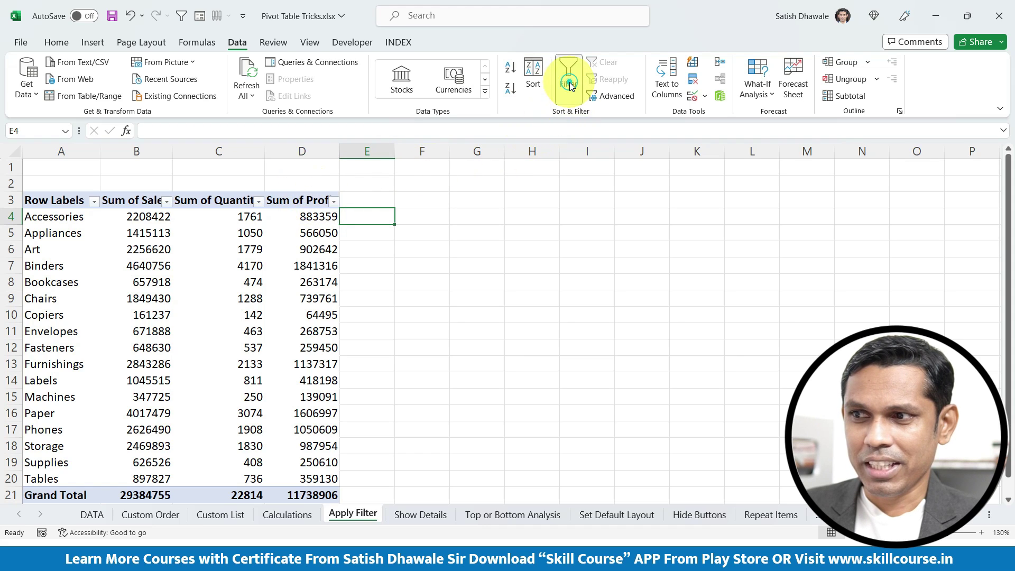
# Check the Sum of Quantity filter dropdown, then switch to the Show Details sheet
pyautogui.click(258, 202)
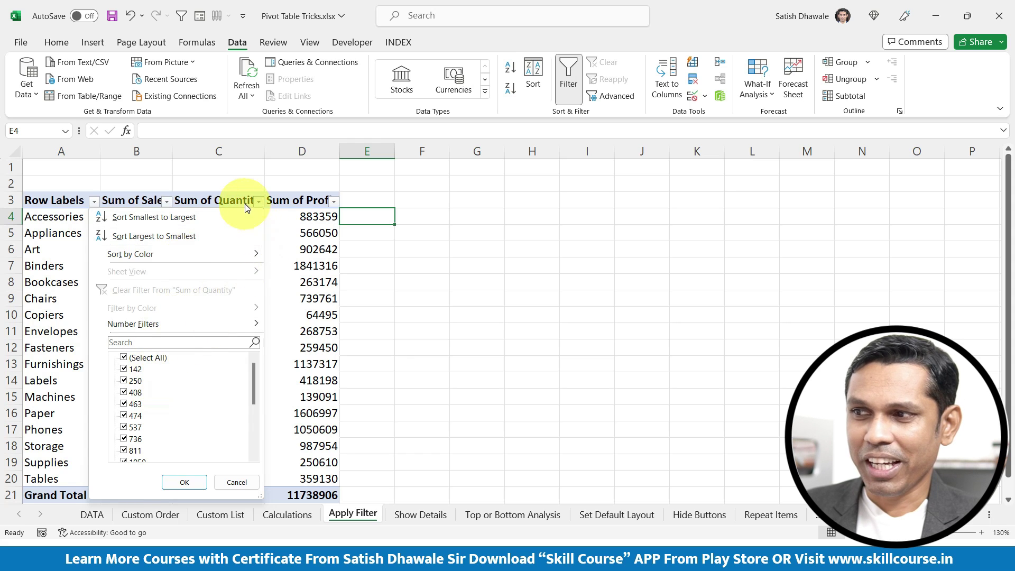
pyautogui.click(247, 201)
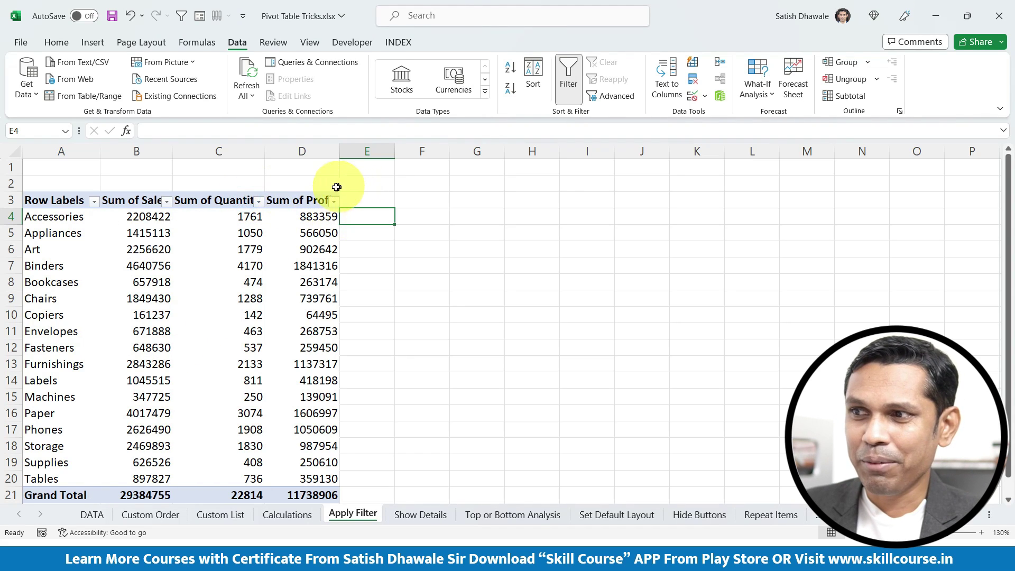
pyautogui.click(304, 216)
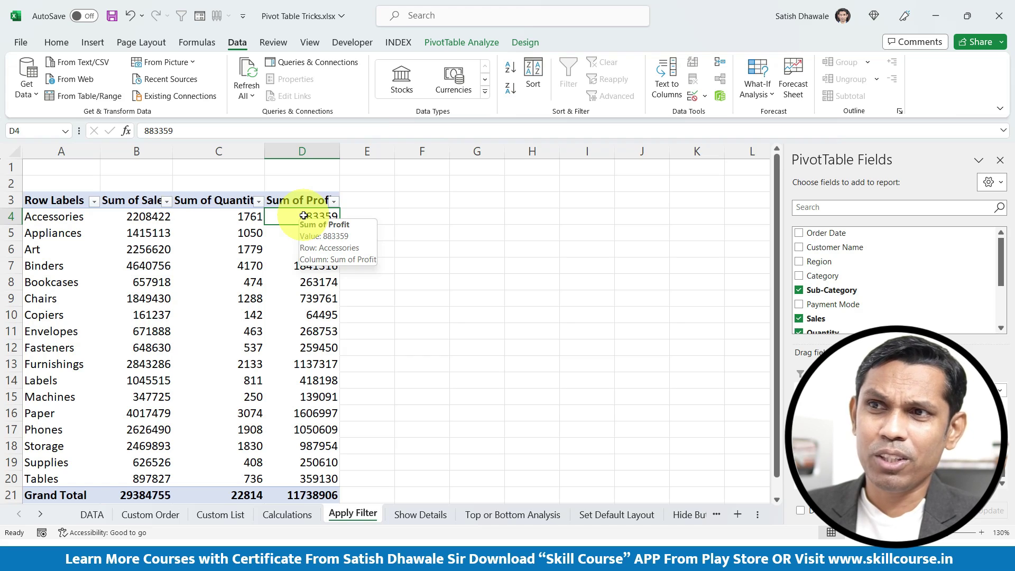
pyautogui.click(367, 217)
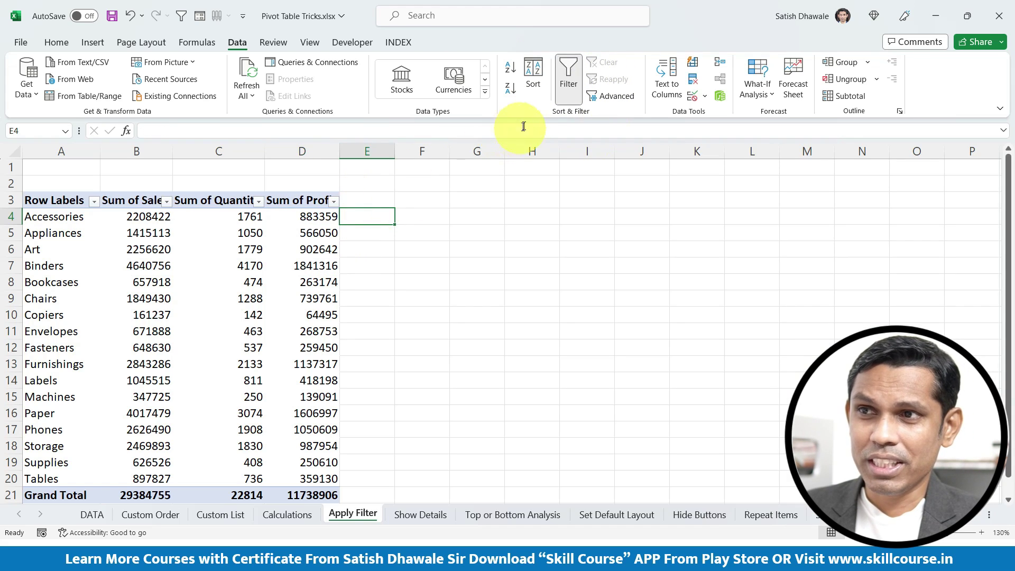
pyautogui.click(568, 89)
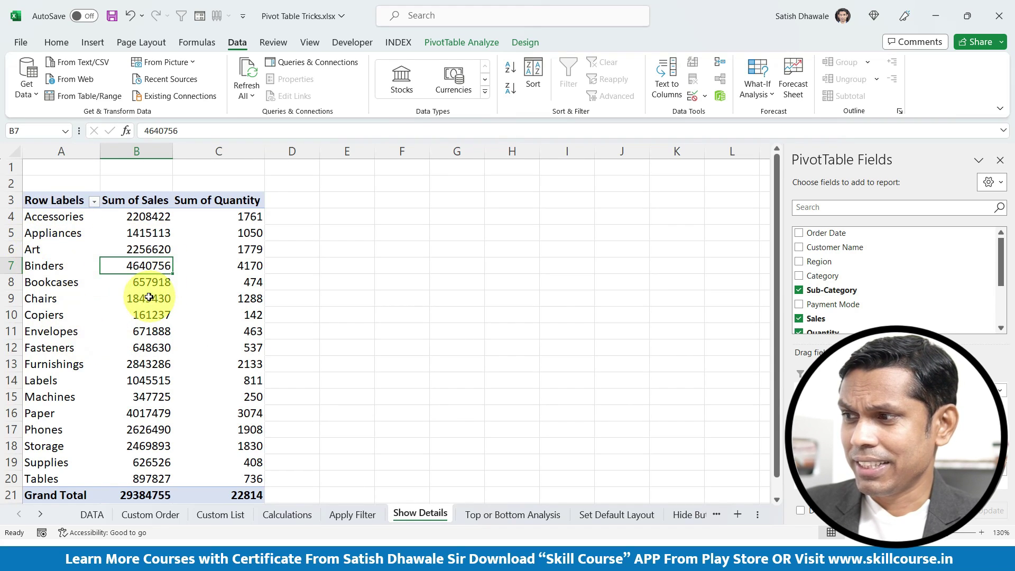
# Drill into the Binders sales total to list its individual records on a new sheet
pyautogui.click(59, 218)
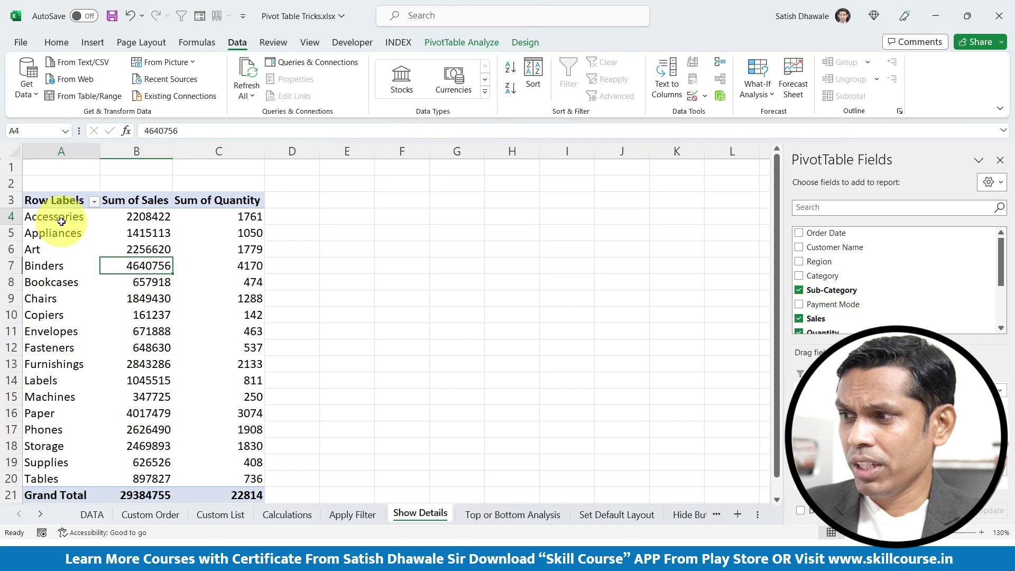
pyautogui.click(133, 219)
pyautogui.click(148, 249)
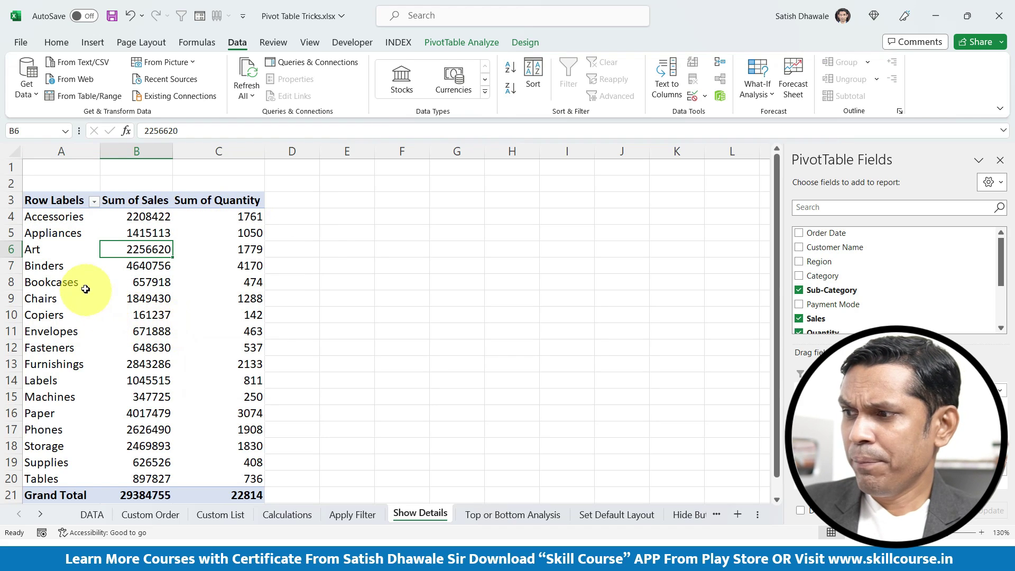
pyautogui.click(150, 267)
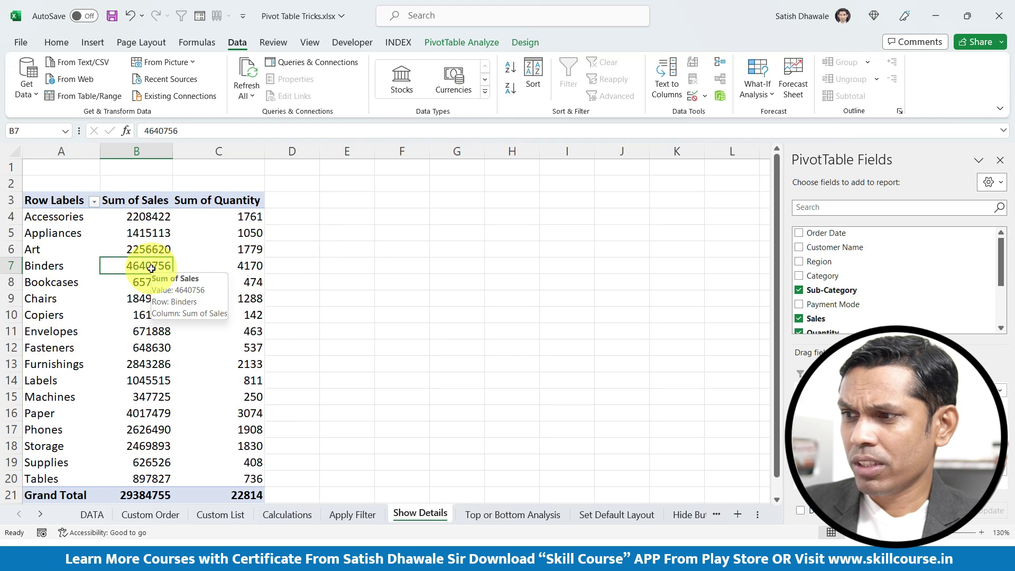
pyautogui.doubleClick(151, 268)
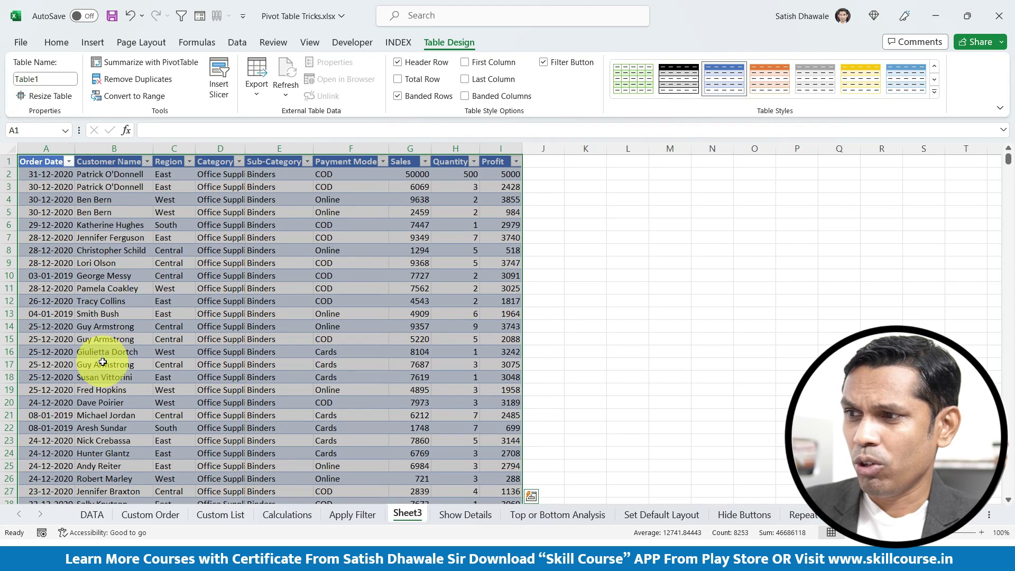
pyautogui.moveTo(271, 174); pyautogui.dragTo(262, 441)
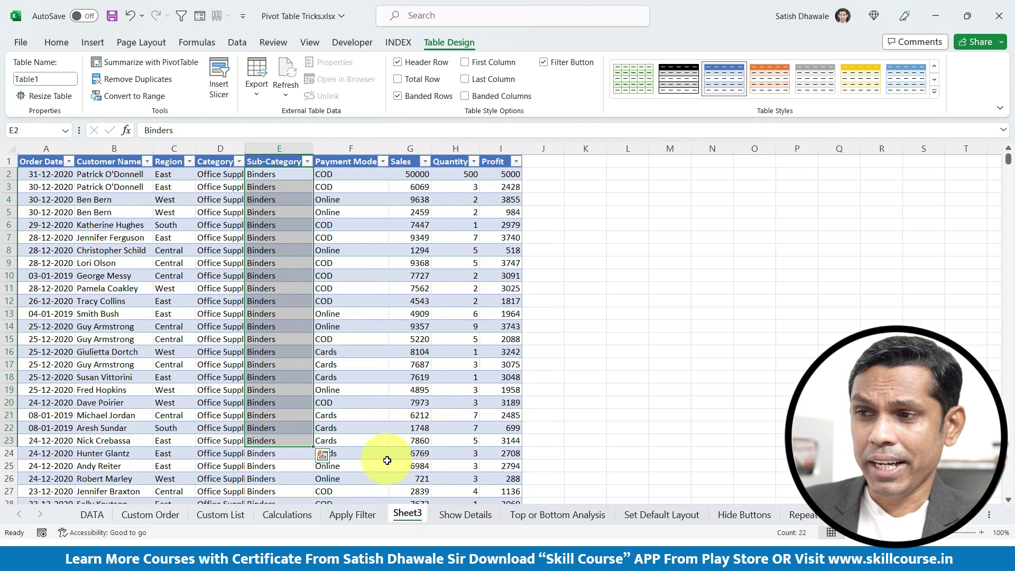
# Back on Show Details, drill into the Chairs total 1849430 to create Sheet4 of Chairs records
pyautogui.click(352, 514)
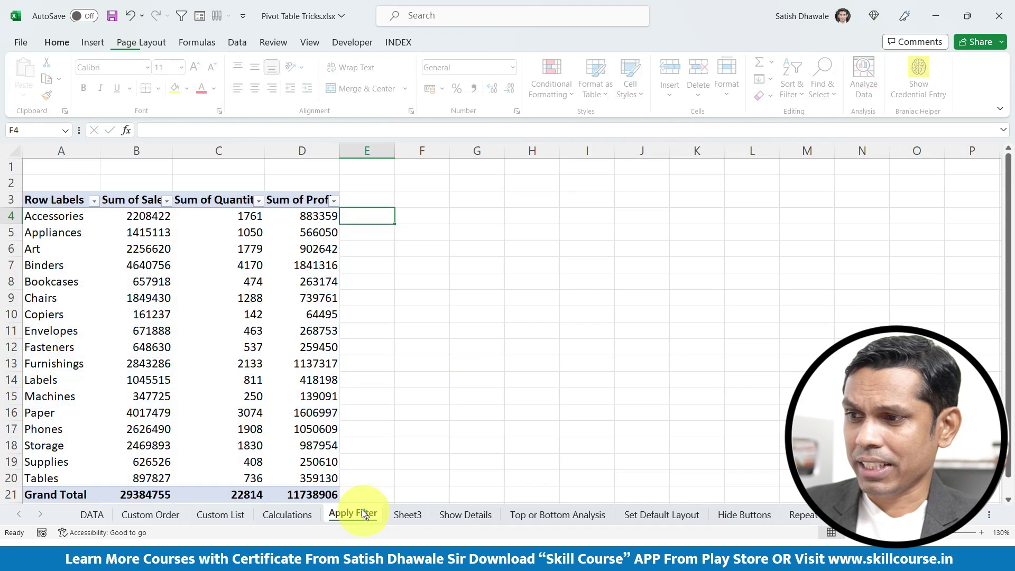
pyautogui.click(466, 514)
pyautogui.click(140, 282)
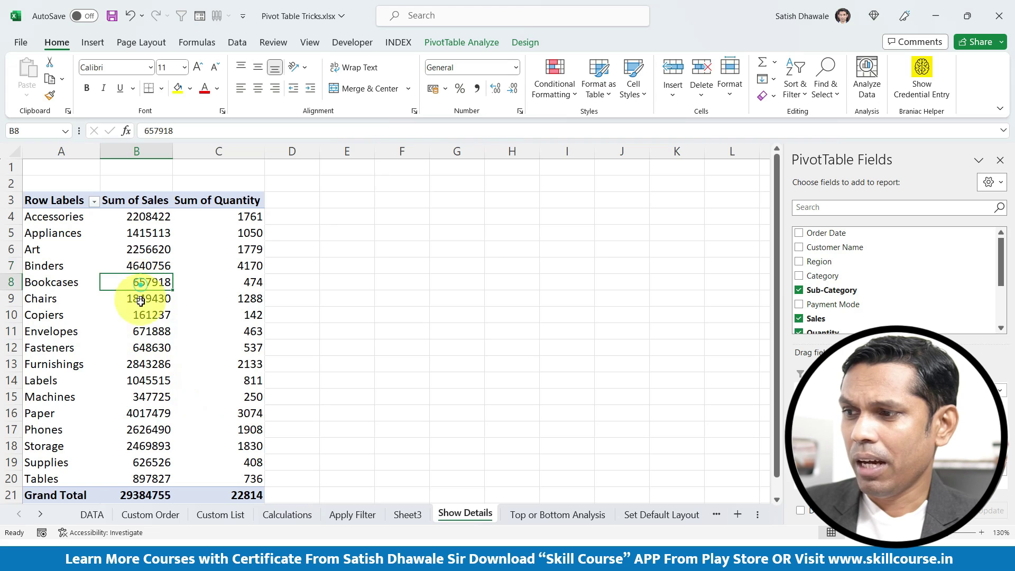
pyautogui.click(140, 299)
pyautogui.click(140, 316)
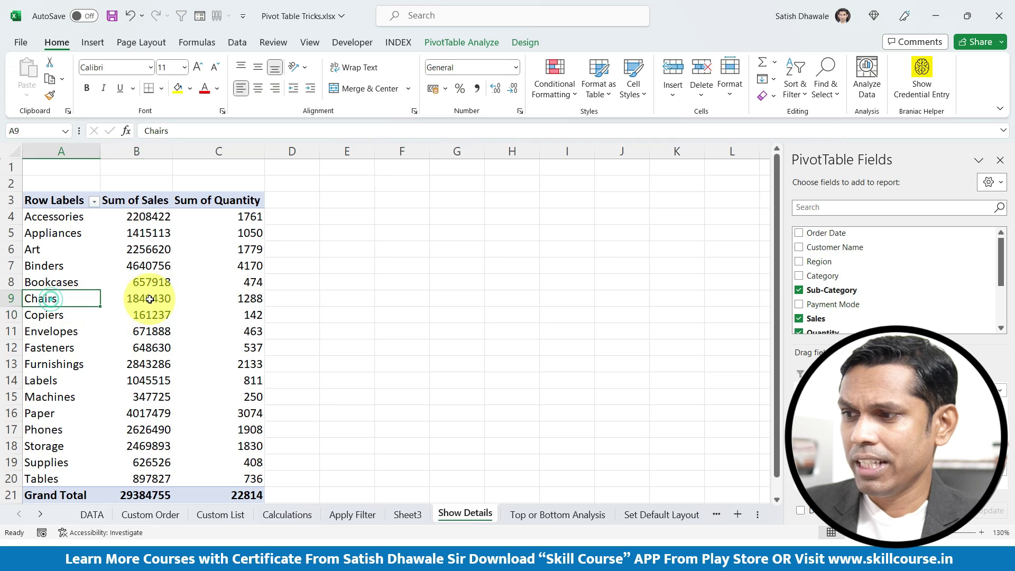
pyautogui.click(146, 300)
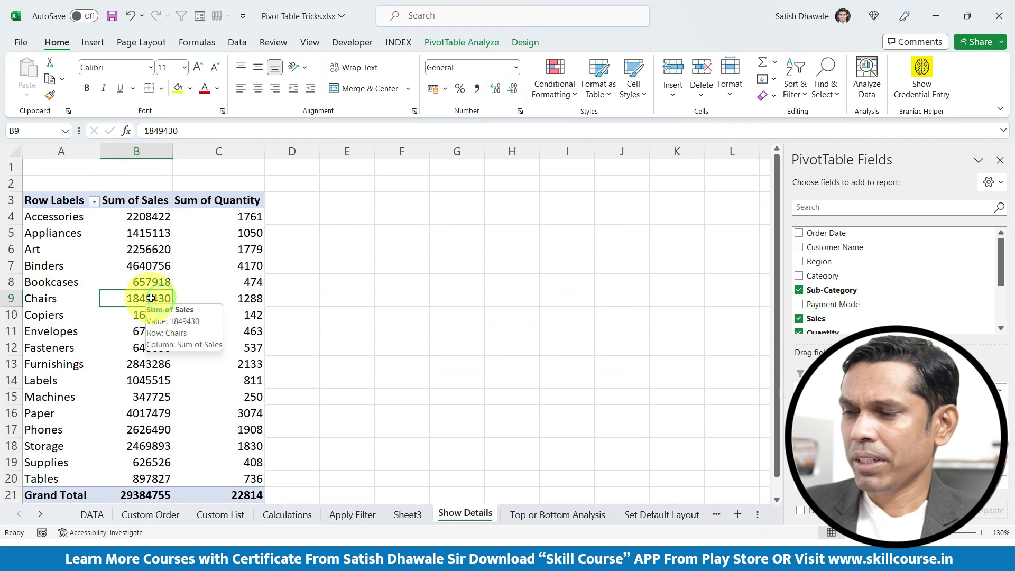
pyautogui.doubleClick(148, 299)
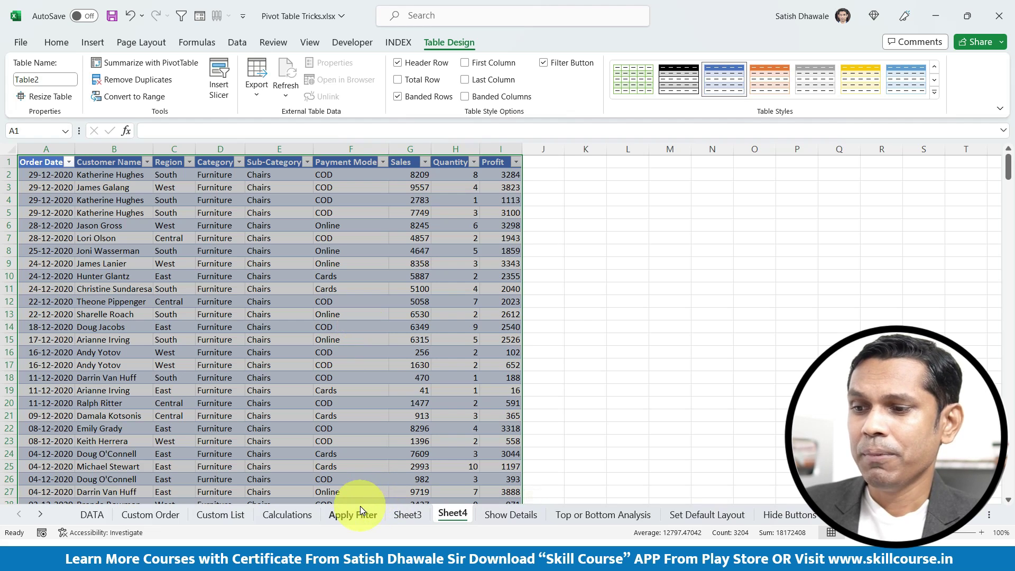
# Review the Binders records on Sheet3 and the Chairs records on Sheet4, then return to Show Details
pyautogui.click(408, 513)
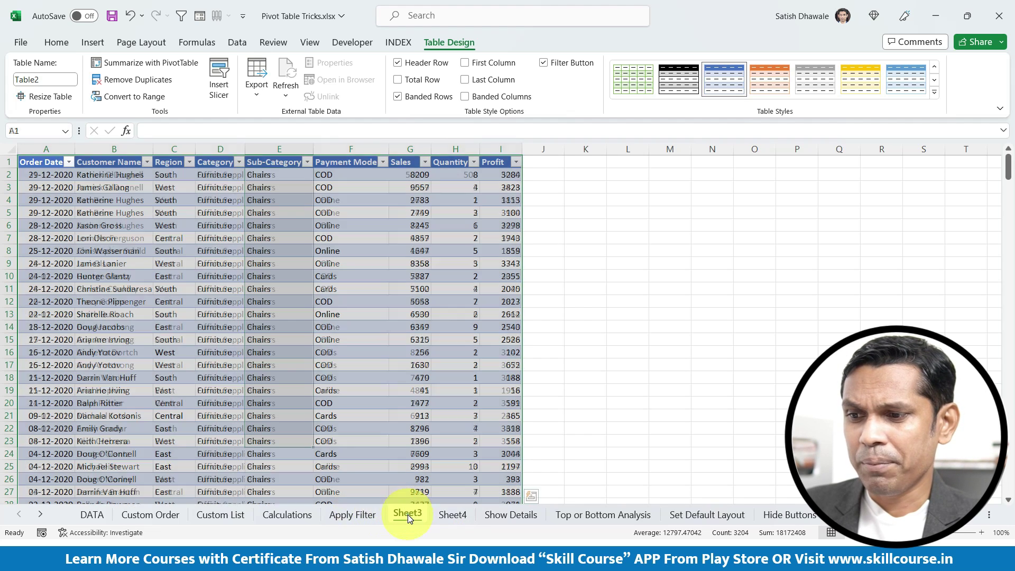
pyautogui.click(457, 522)
pyautogui.click(498, 515)
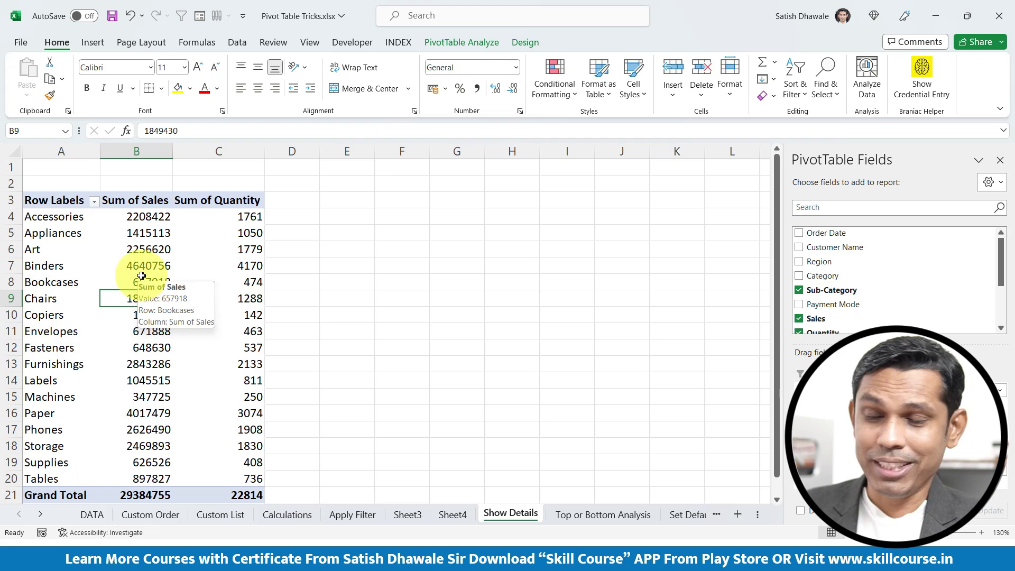
# Turn off Enable show details in the pivot's PivotTable Options Data settings
pyautogui.click(128, 215)
pyautogui.rightClick(129, 215)
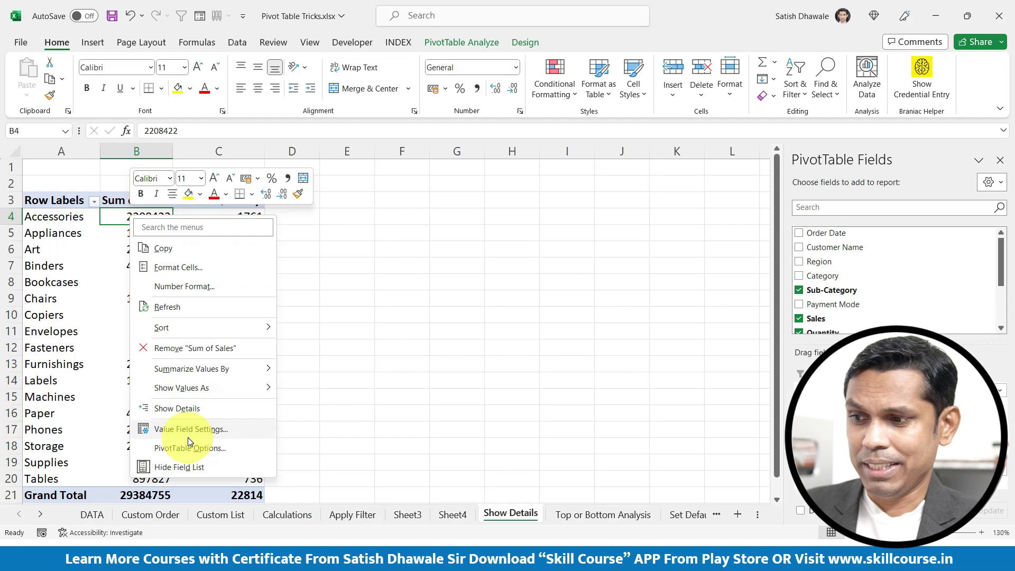
pyautogui.click(189, 448)
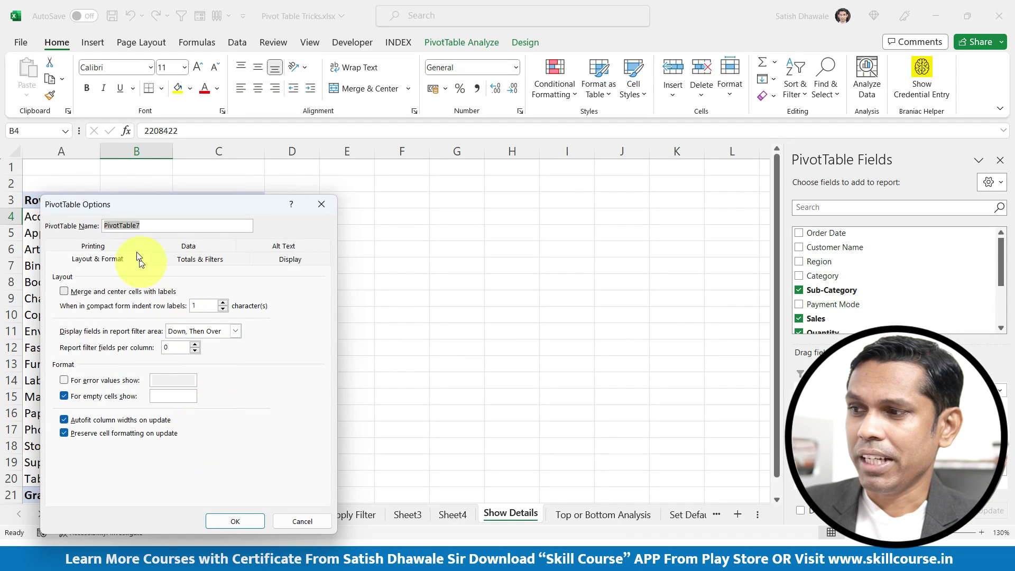
pyautogui.moveTo(171, 208); pyautogui.dragTo(316, 184)
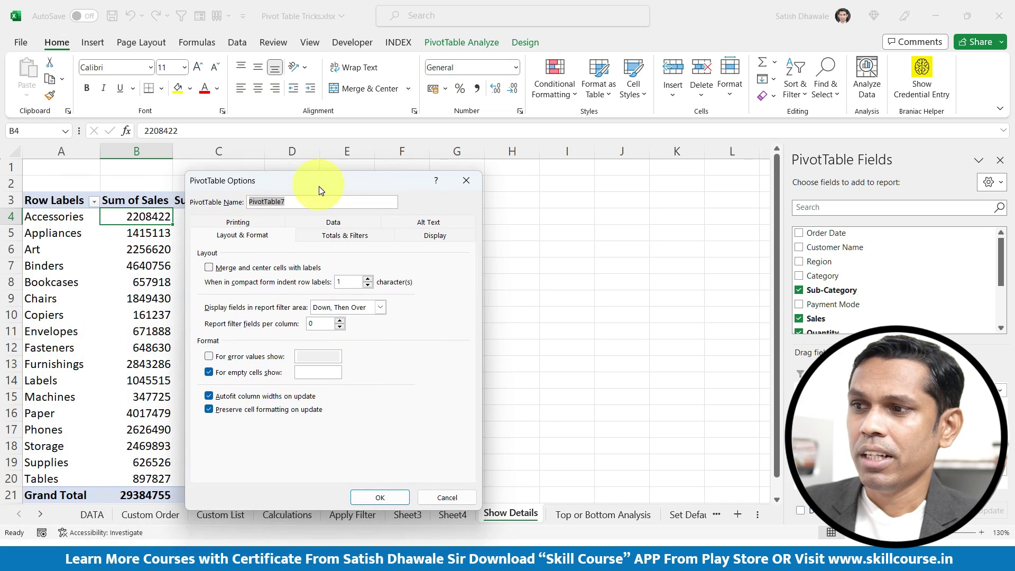
pyautogui.click(332, 221)
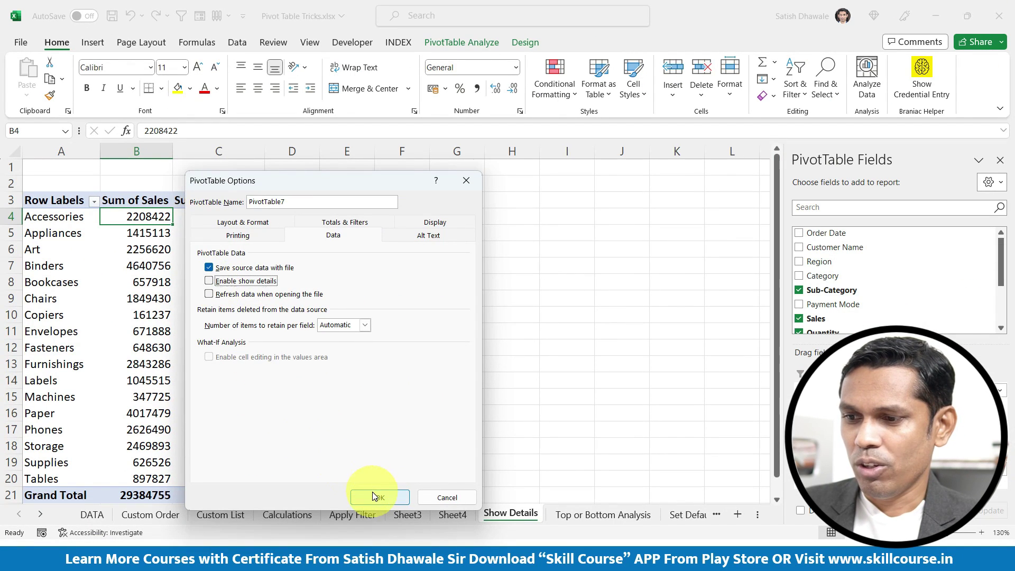
pyautogui.click(372, 497)
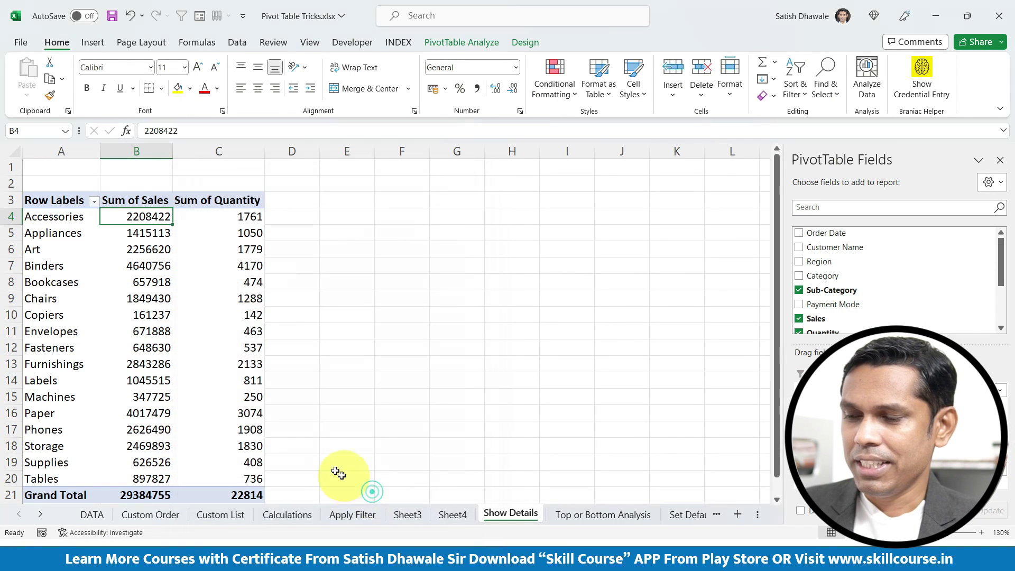
# Confirm the Chairs sales total no longer drills down, dismissing the warning
pyautogui.click(140, 301)
pyautogui.doubleClick(140, 303)
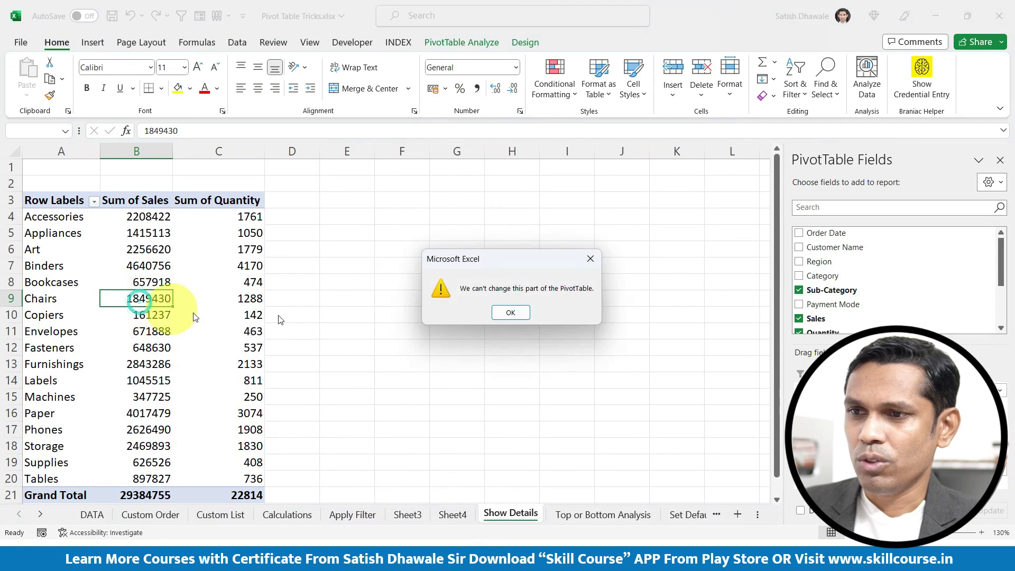
pyautogui.click(519, 313)
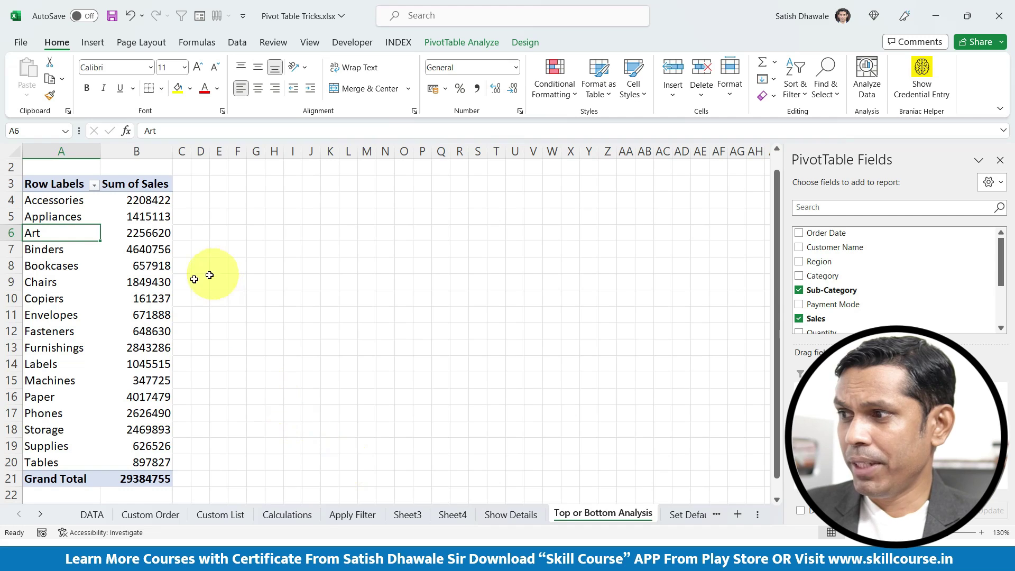
# Select the sub-category labels and sales values to review the pivot
pyautogui.moveTo(63, 202); pyautogui.dragTo(131, 427)
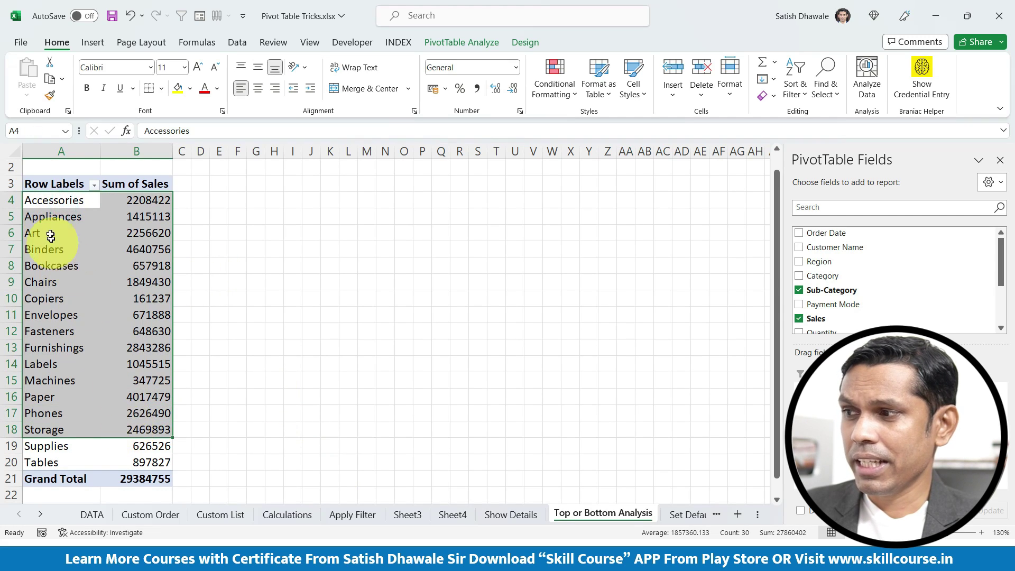
pyautogui.click(46, 203)
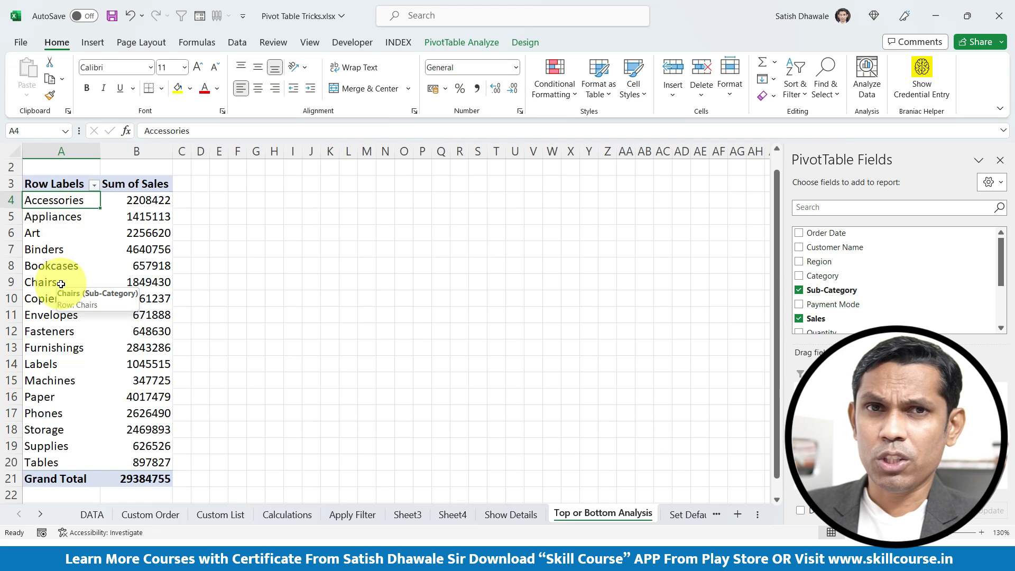
pyautogui.hotkey('shift', 'Down')
pyautogui.hotkey('shift', 'Down')
pyautogui.hotkey('shift', 'Down')
pyautogui.moveTo(53, 201); pyautogui.dragTo(45, 312)
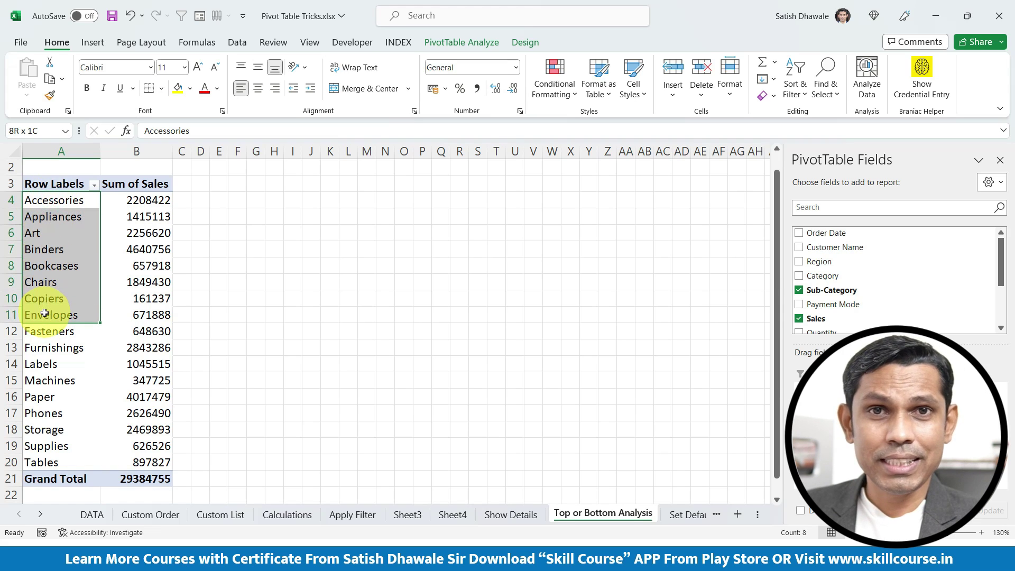
pyautogui.click(45, 289)
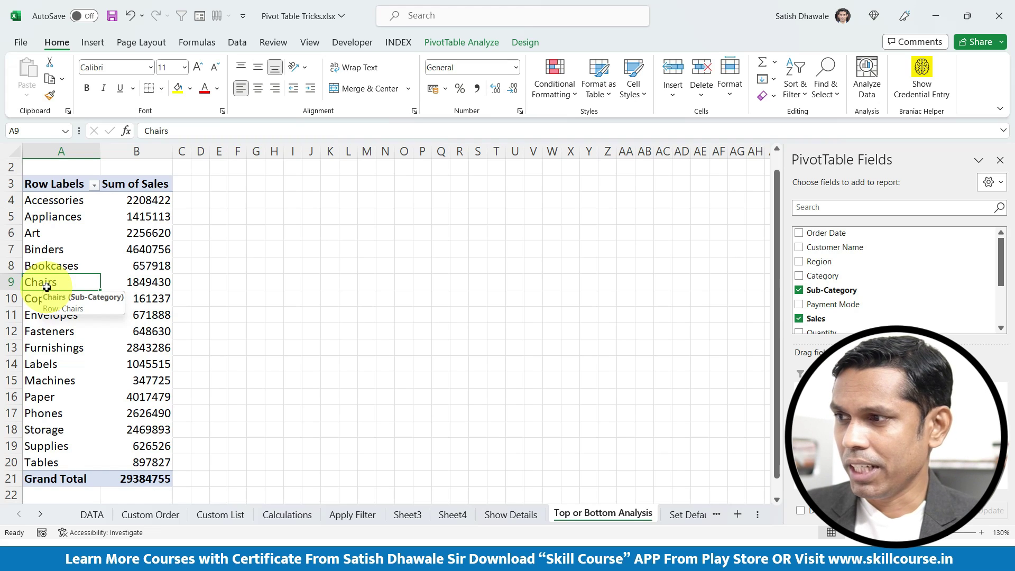
# Apply a Top 5 Items by Sum of Sales value filter to the sub-categories
pyautogui.click(55, 184)
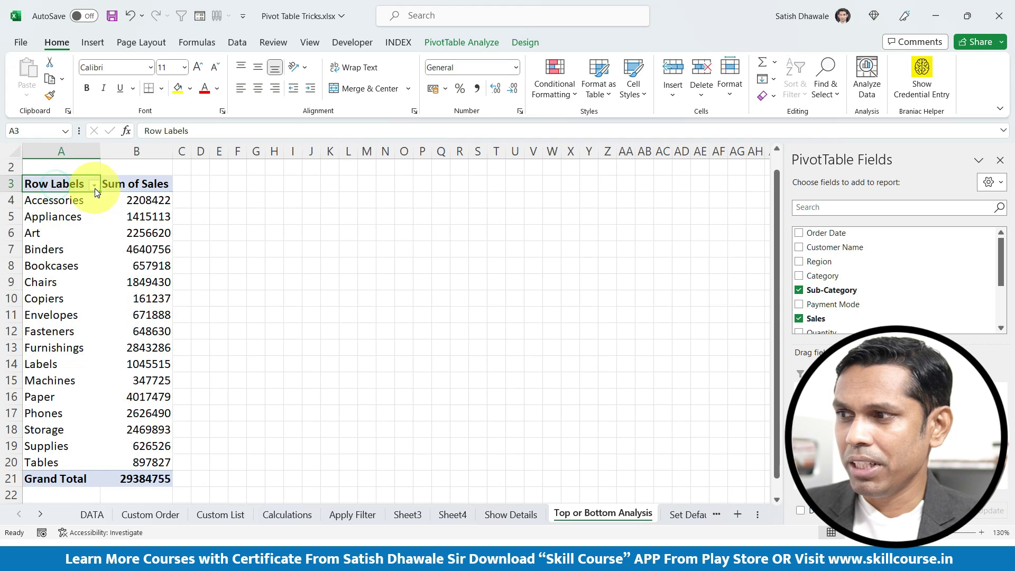
pyautogui.click(94, 185)
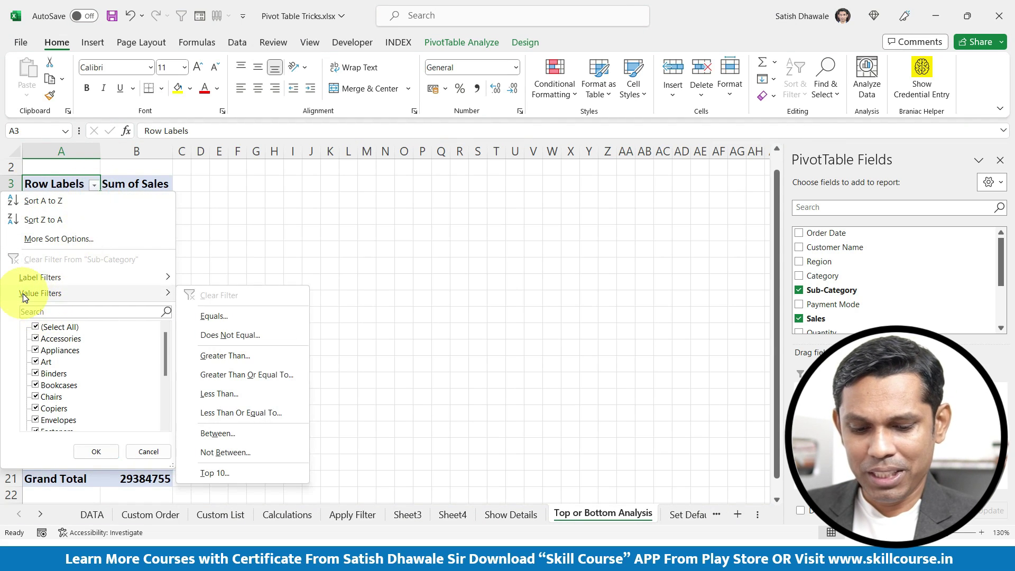
pyautogui.moveTo(40, 293)
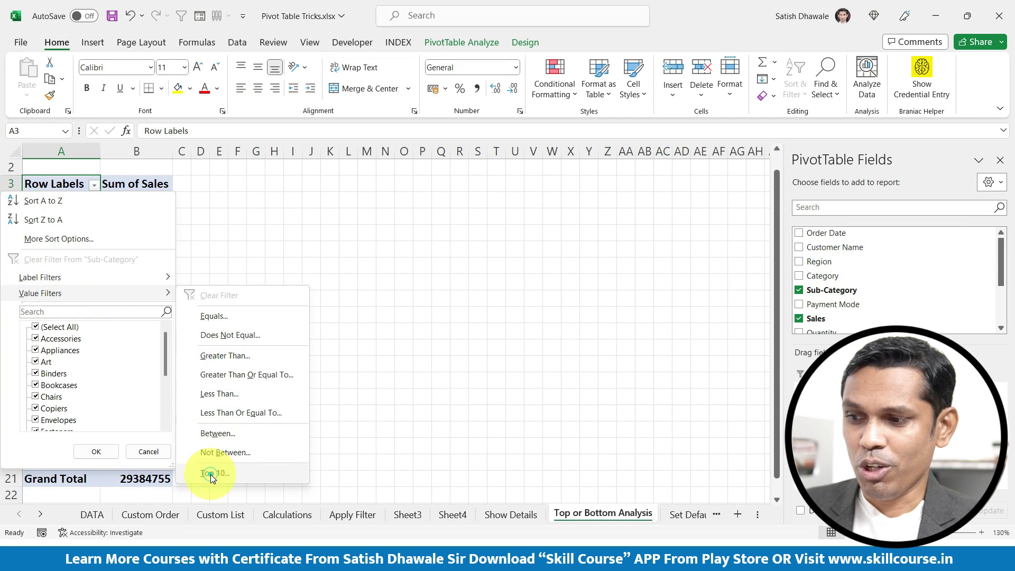
pyautogui.click(211, 474)
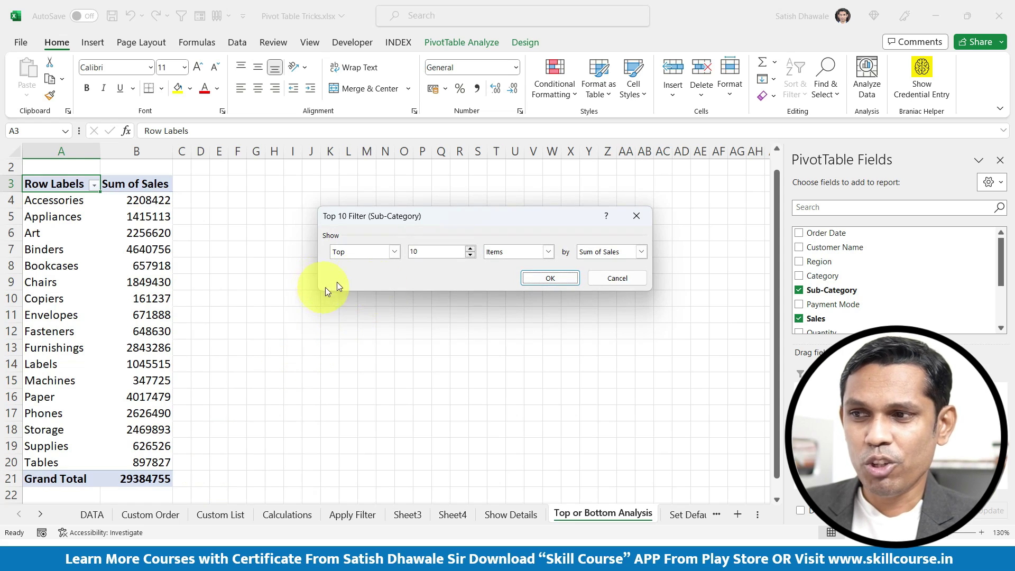
pyautogui.click(395, 253)
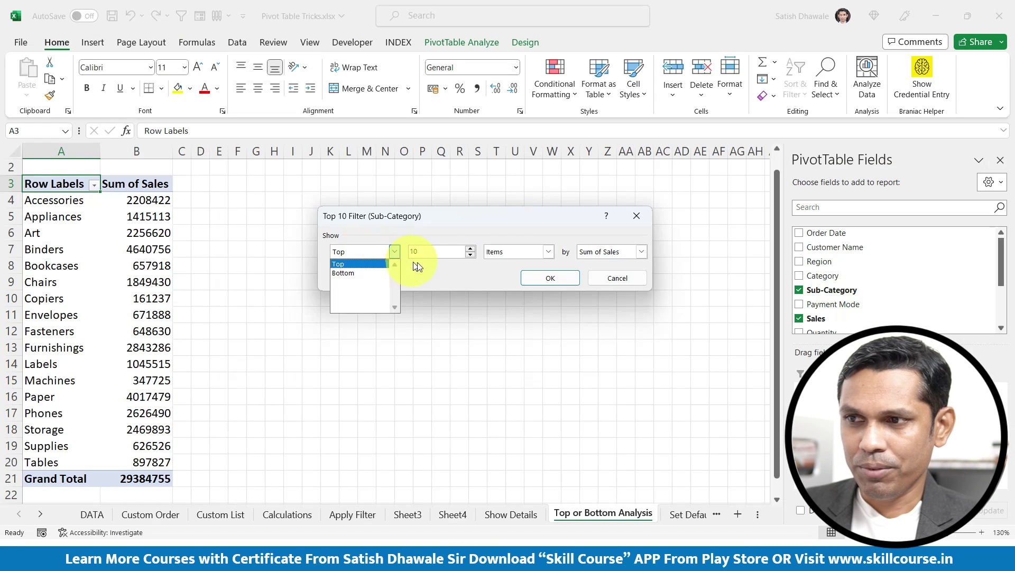
pyautogui.click(432, 274)
pyautogui.press('Tab')
pyautogui.write('5')
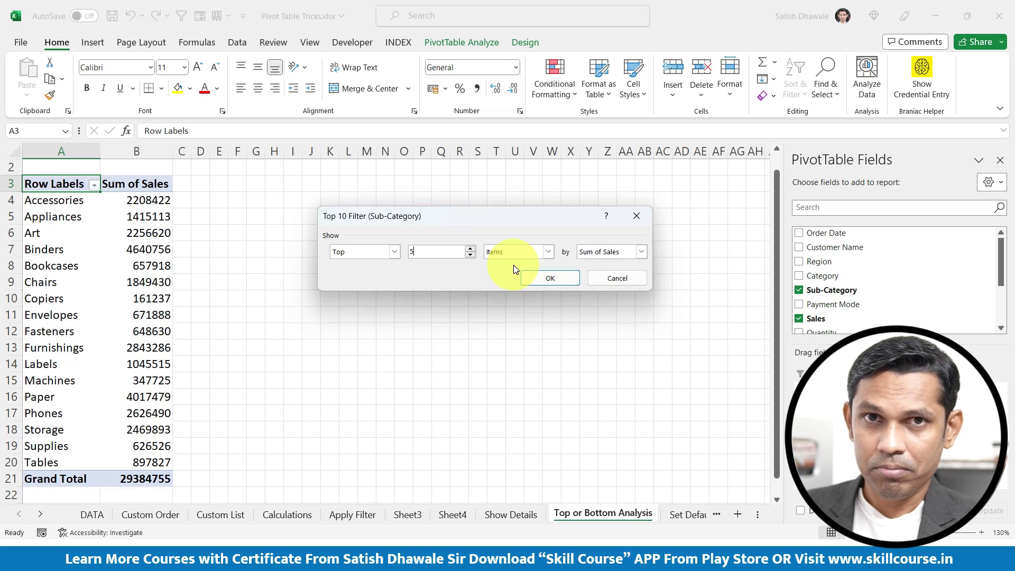
pyautogui.click(538, 275)
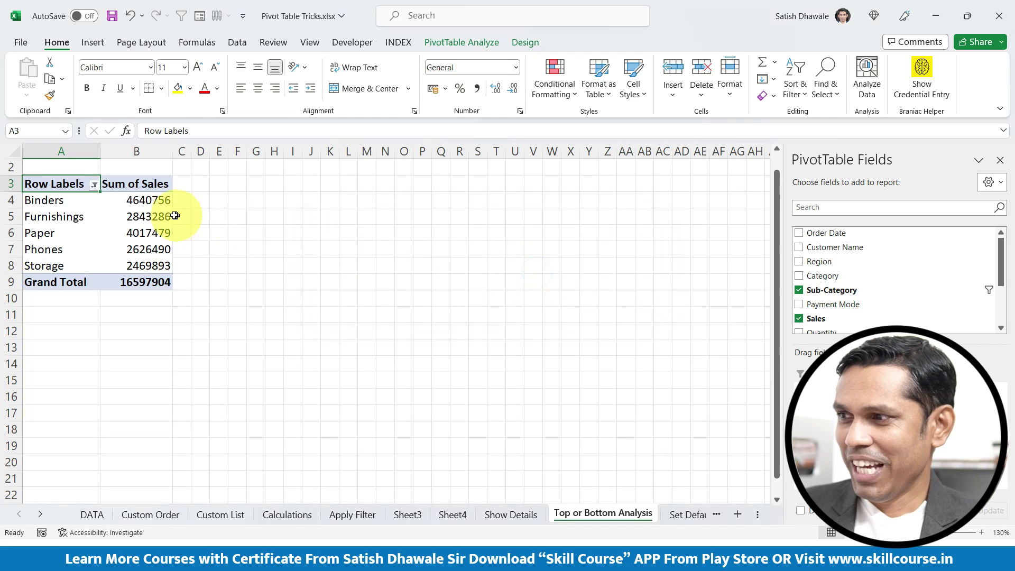
# Select the five remaining sub-categories and their sales values to check their sum
pyautogui.moveTo(63, 200); pyautogui.dragTo(153, 271)
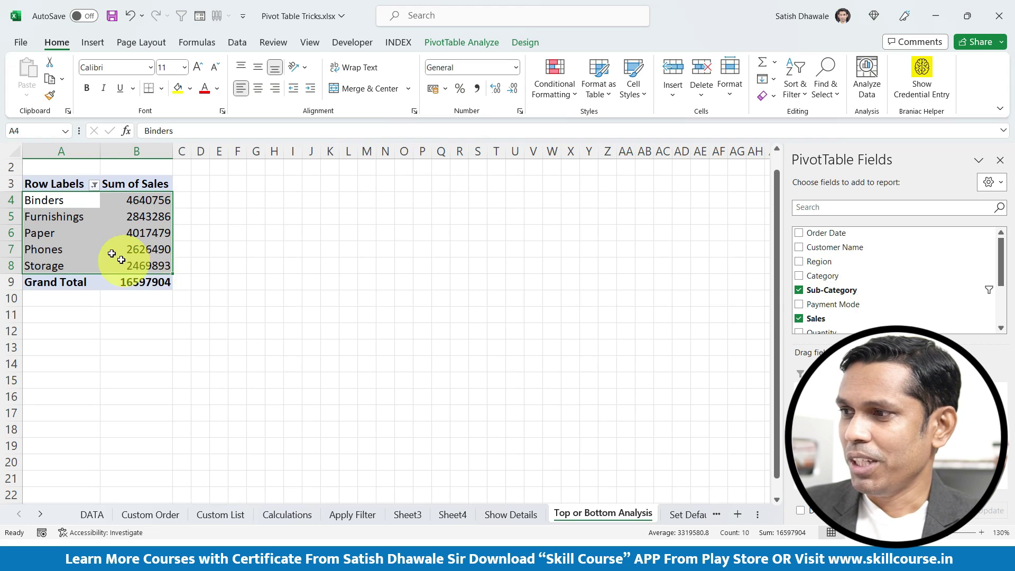
pyautogui.click(63, 200)
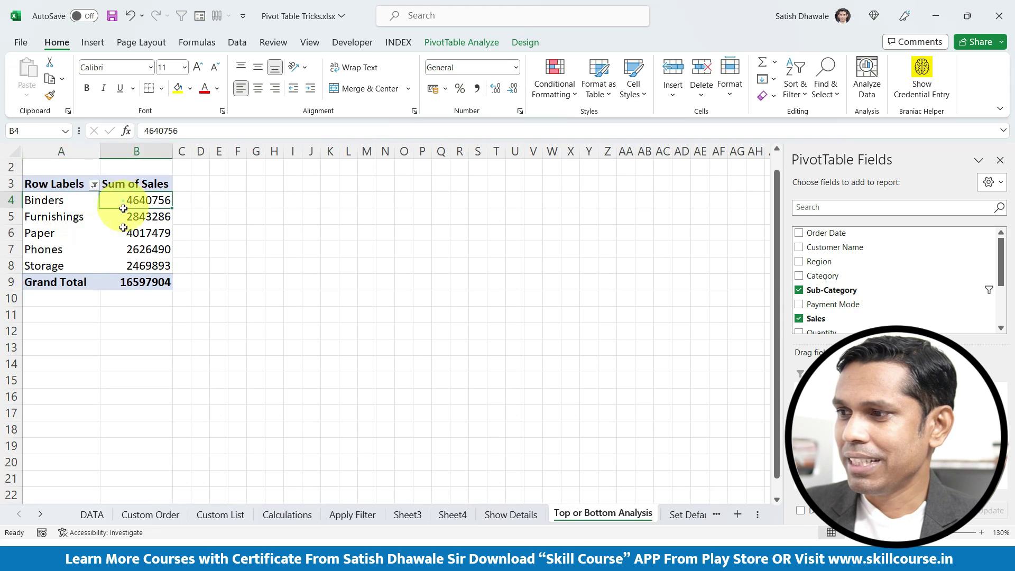
pyautogui.moveTo(115, 202); pyautogui.dragTo(123, 262)
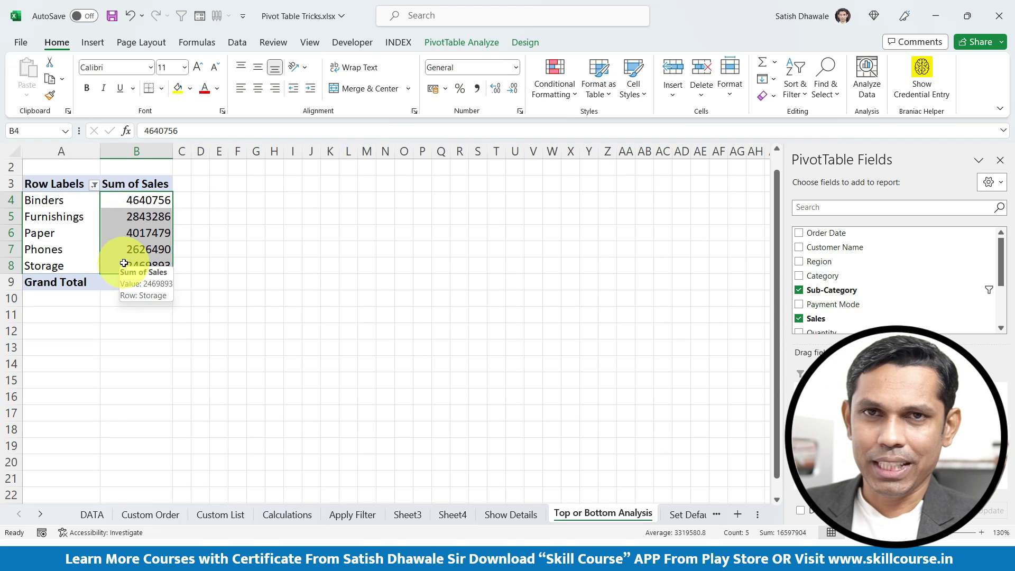
# Change the sub-category value filter to Bottom 5 Items by Sum of Sales
pyautogui.click(94, 184)
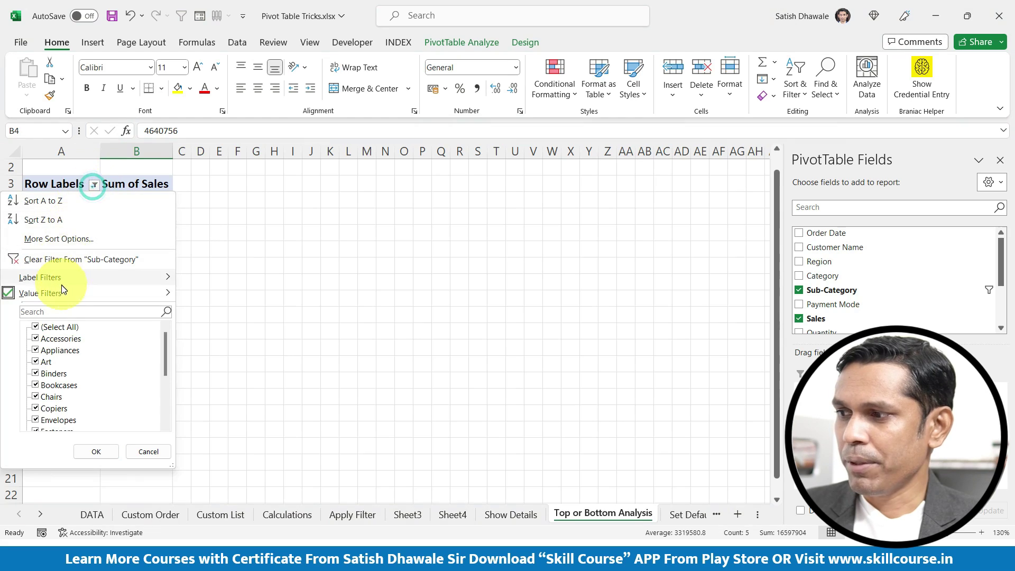
pyautogui.click(214, 471)
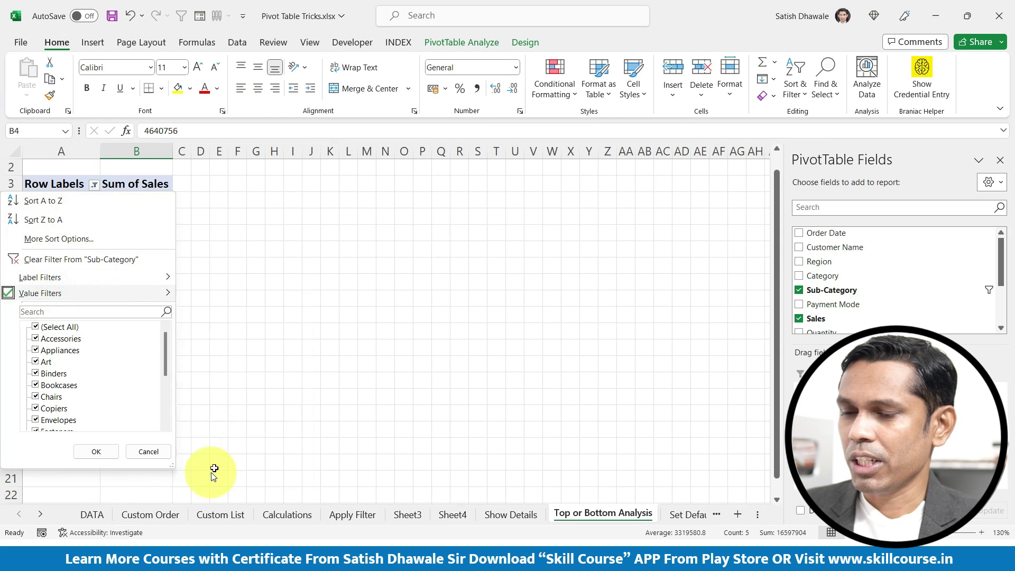
pyautogui.click(394, 252)
pyautogui.click(367, 273)
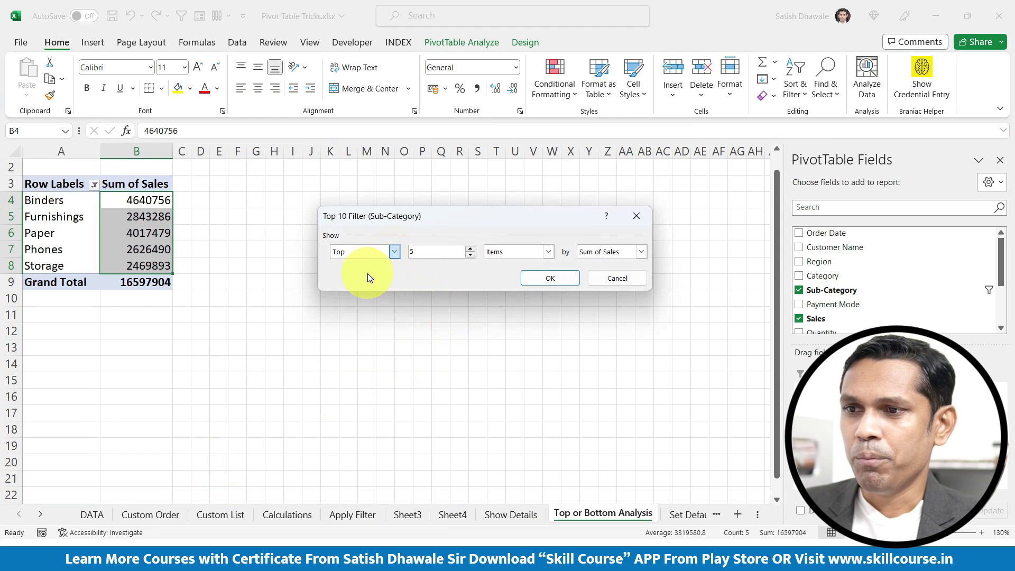
pyautogui.click(532, 286)
pyautogui.moveTo(127, 200)
pyautogui.mouseDown()
pyautogui.moveTo(127, 250)
pyautogui.moveTo(40, 268)
pyautogui.mouseUp()
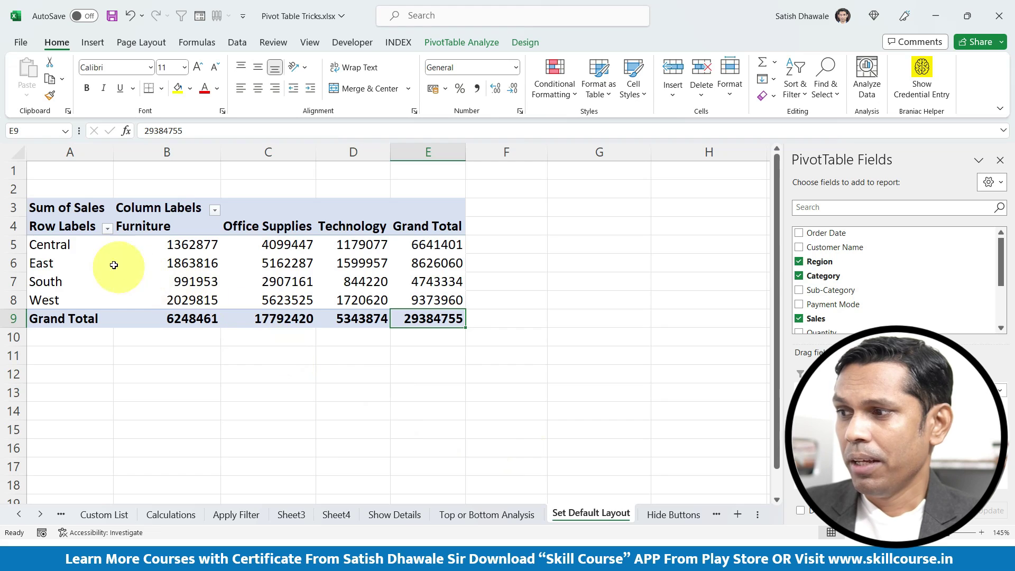
# Select the region labels and the Grand Total row and column to review the pivot
pyautogui.click(84, 249)
pyautogui.click(219, 287)
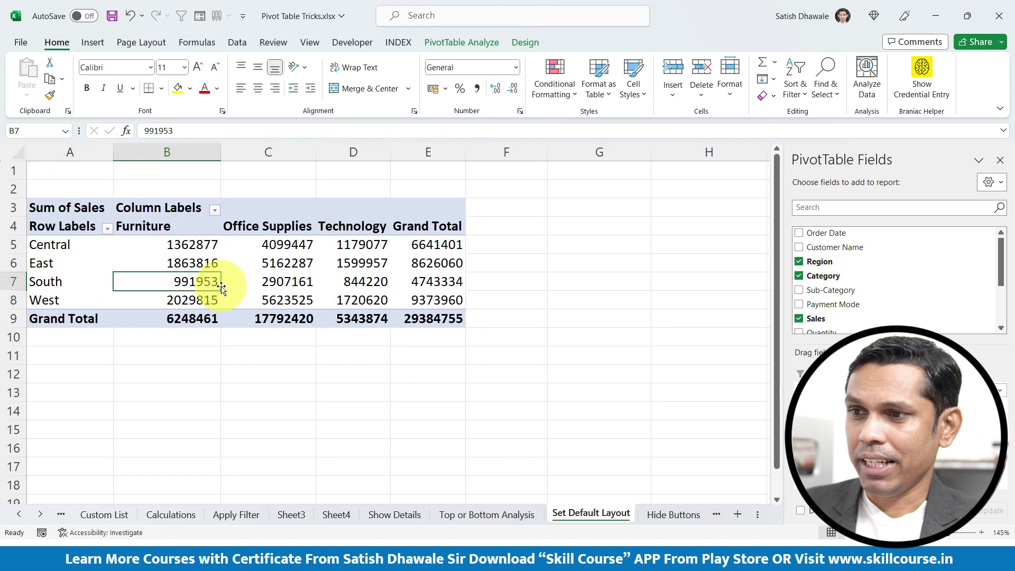
pyautogui.moveTo(68, 319); pyautogui.dragTo(419, 325)
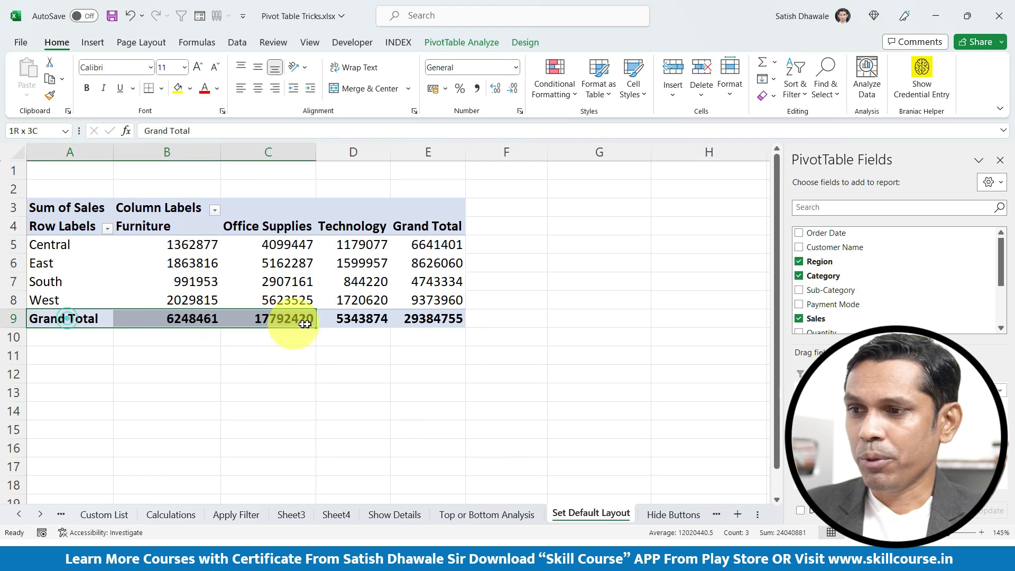
pyautogui.moveTo(426, 227); pyautogui.dragTo(431, 321)
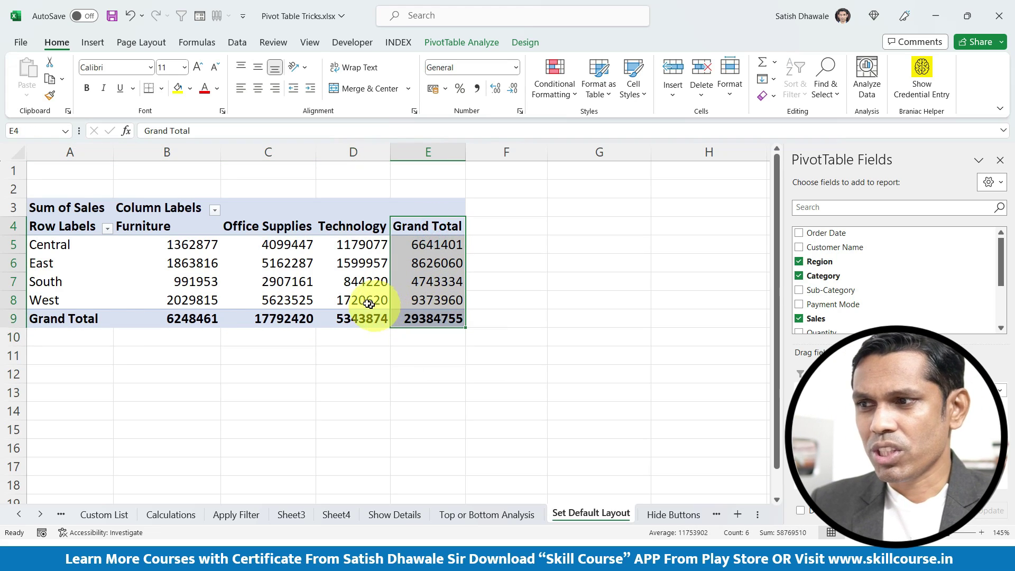
pyautogui.click(149, 250)
pyautogui.moveTo(167, 245)
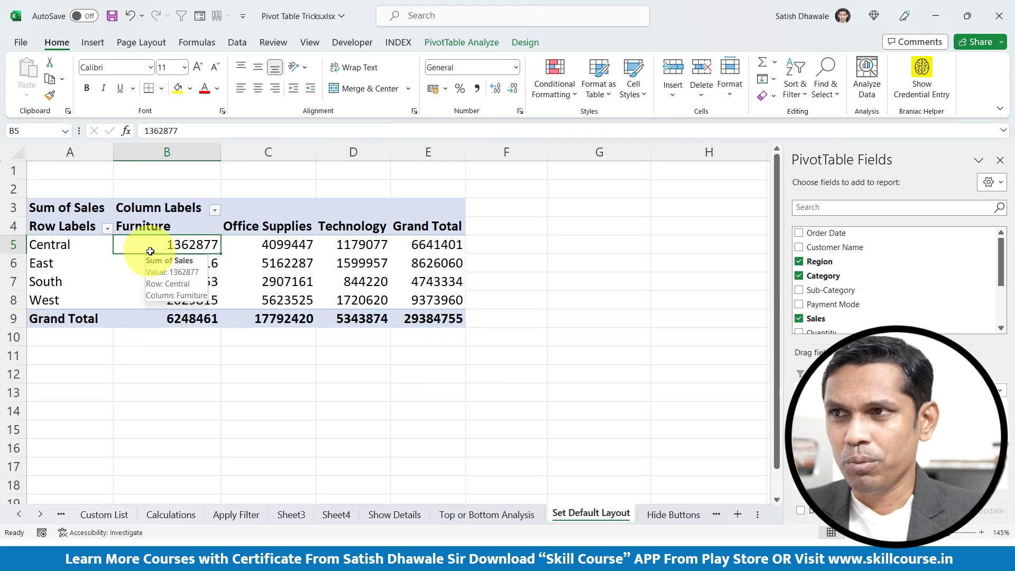
# Turn Grand Totals off for rows and columns from the PivotTable Design tab
pyautogui.click(167, 263)
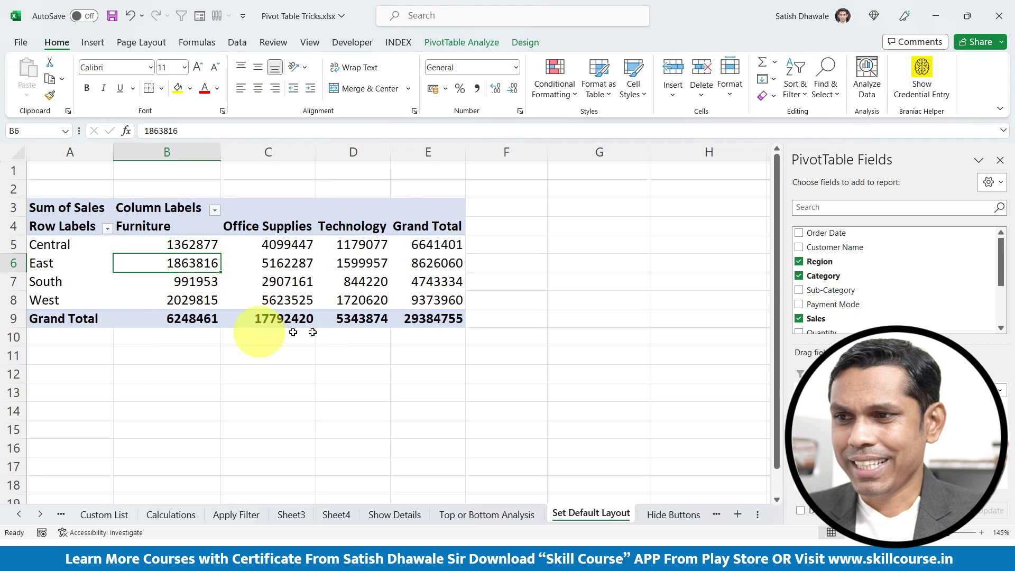
pyautogui.click(525, 42)
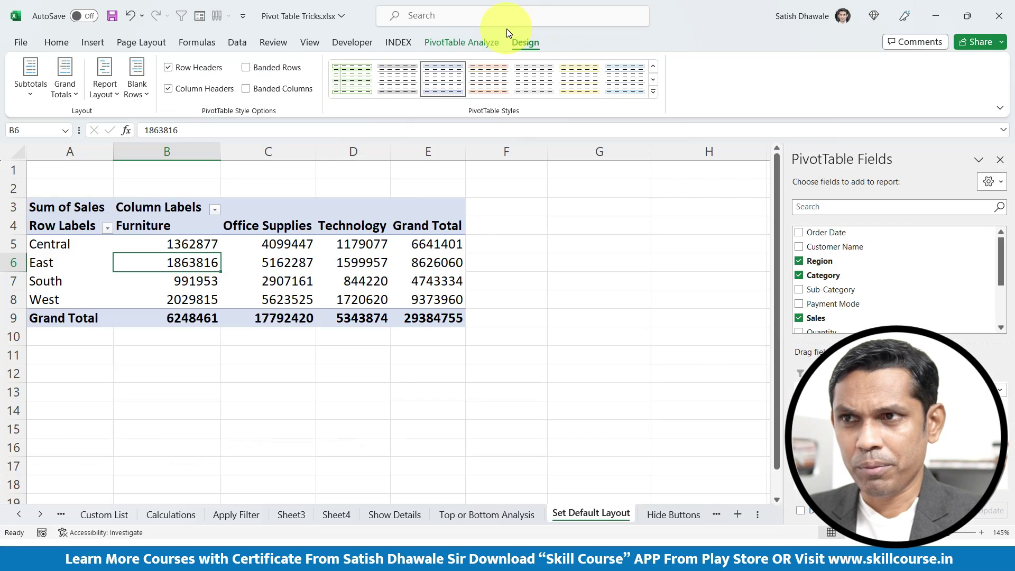
pyautogui.click(69, 94)
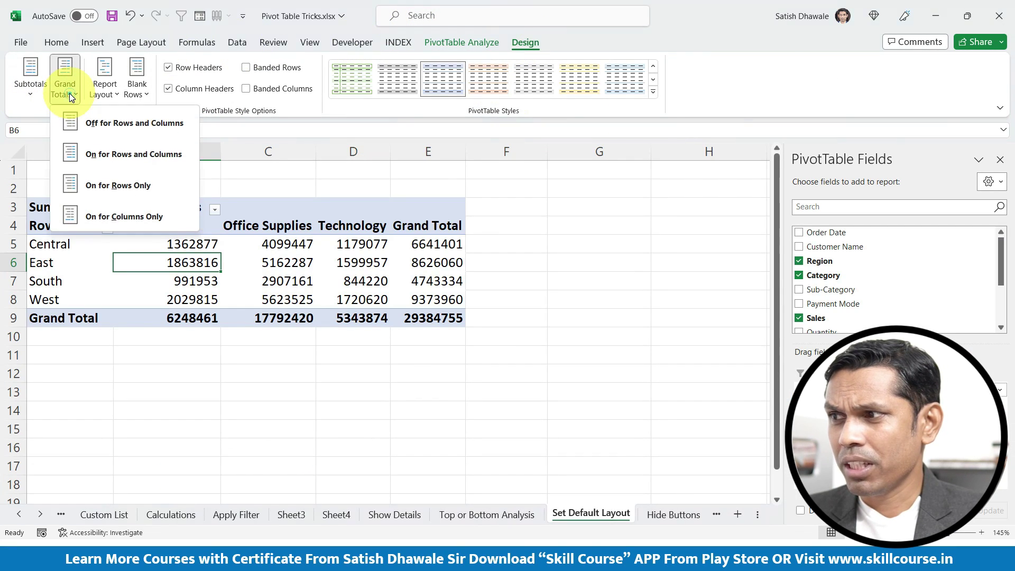
pyautogui.click(69, 122)
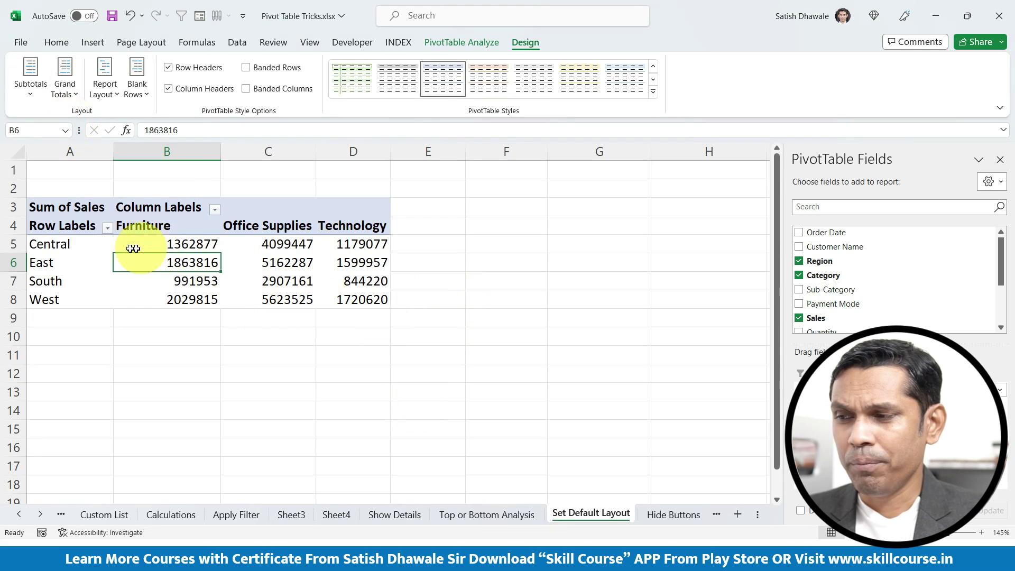
pyautogui.keyDown('ctrl'); pyautogui.scroll(1, 122, 246); pyautogui.keyUp('ctrl')
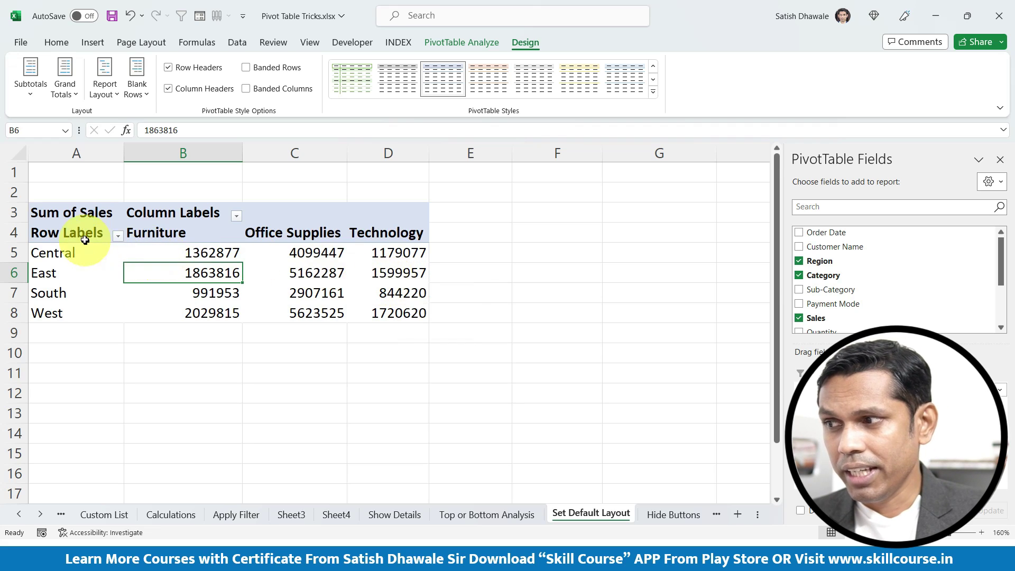
pyautogui.moveTo(82, 217)
pyautogui.mouseDown()
pyautogui.moveTo(283, 315)
pyautogui.moveTo(366, 316)
pyautogui.mouseUp()
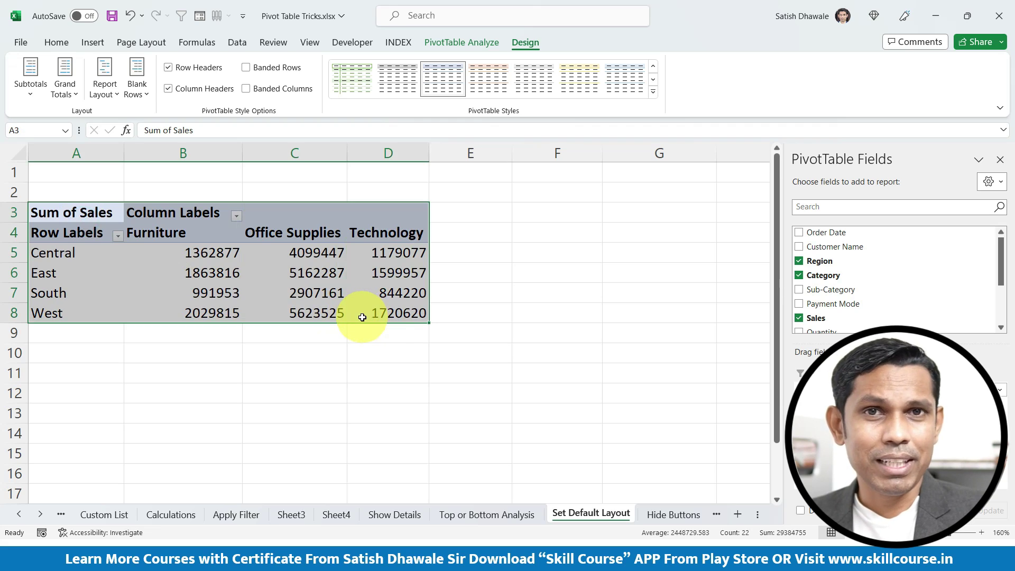
pyautogui.click(320, 294)
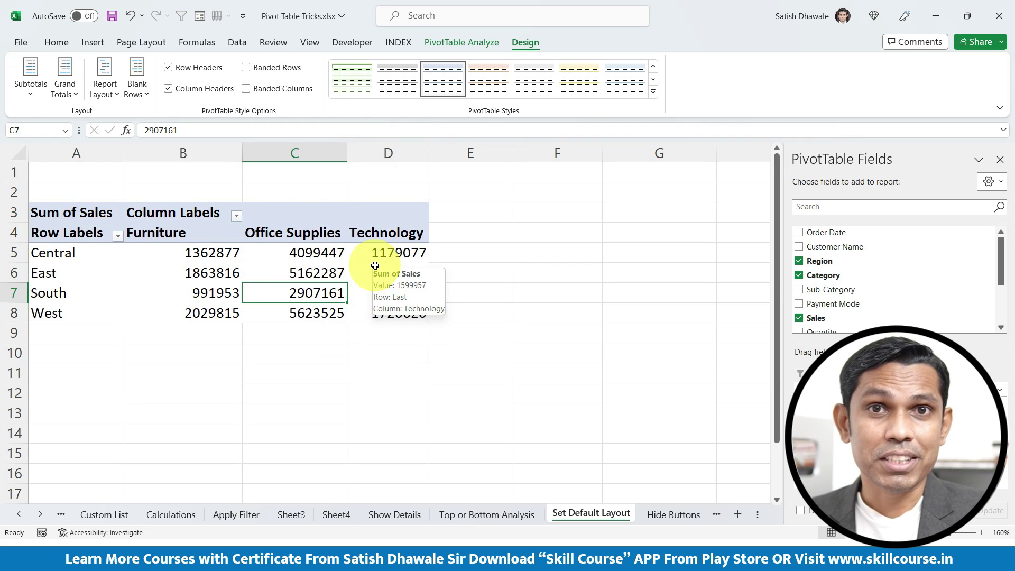
# In Excel Options Data, edit the default PivotTable layout importing from A4, review subtotals, then cancel
pyautogui.click(20, 45)
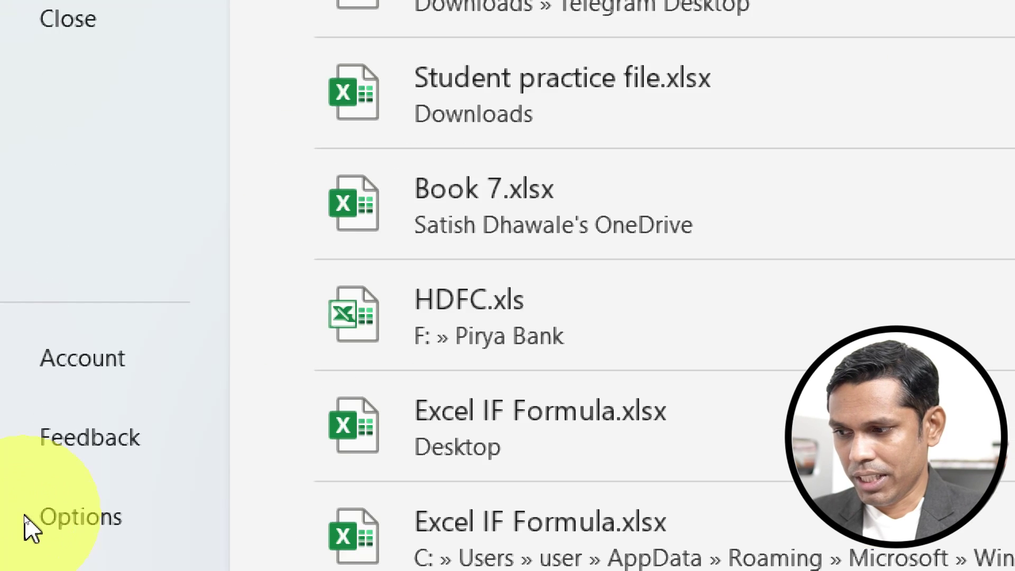
pyautogui.click(24, 515)
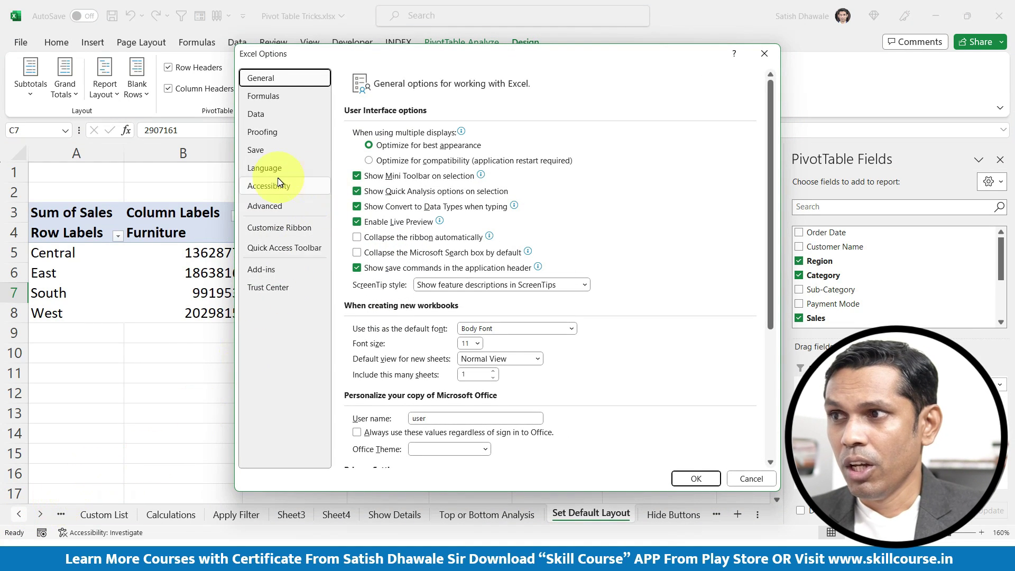
pyautogui.click(266, 115)
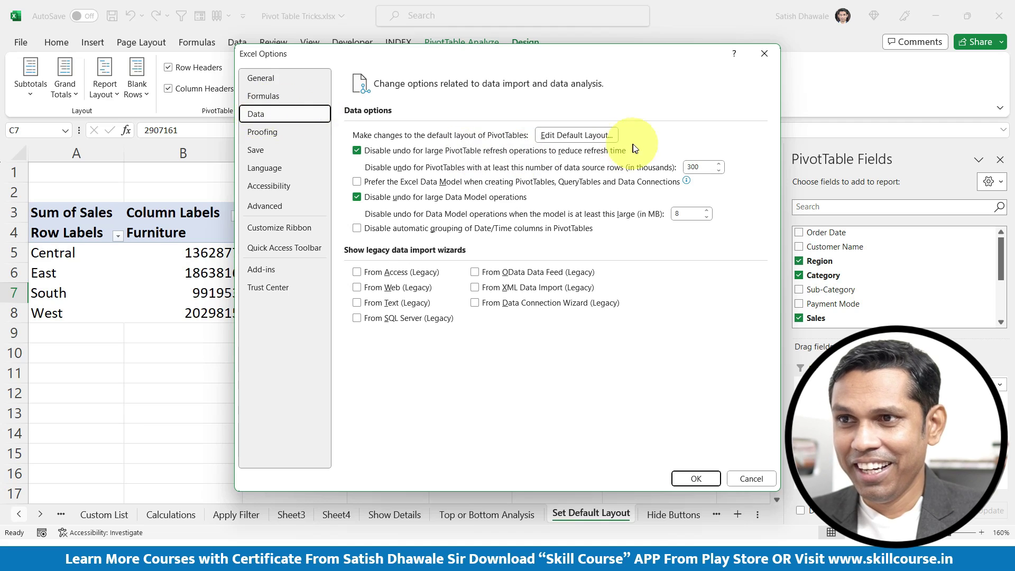
pyautogui.click(603, 133)
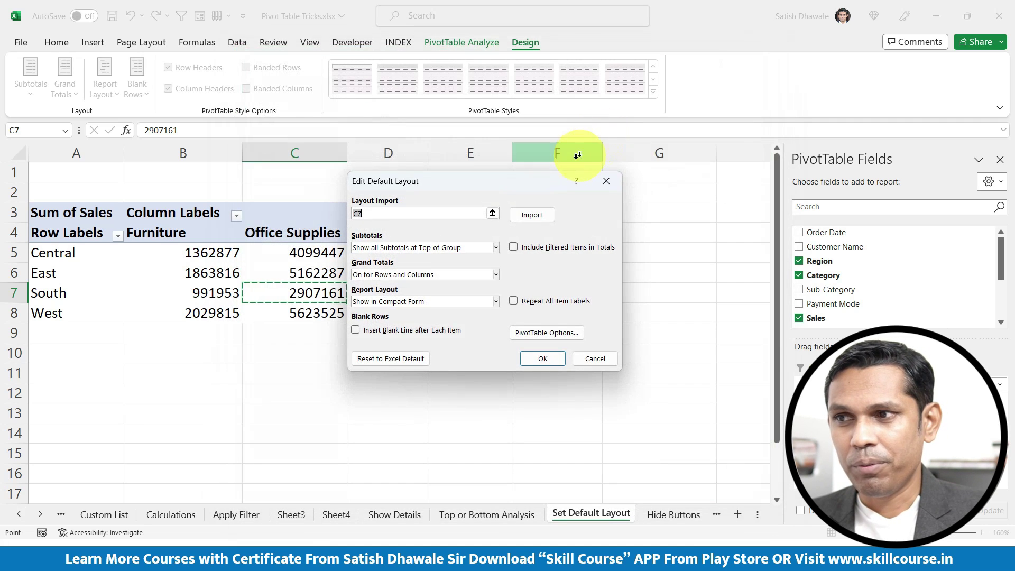
pyautogui.moveTo(418, 181); pyautogui.dragTo(472, 192)
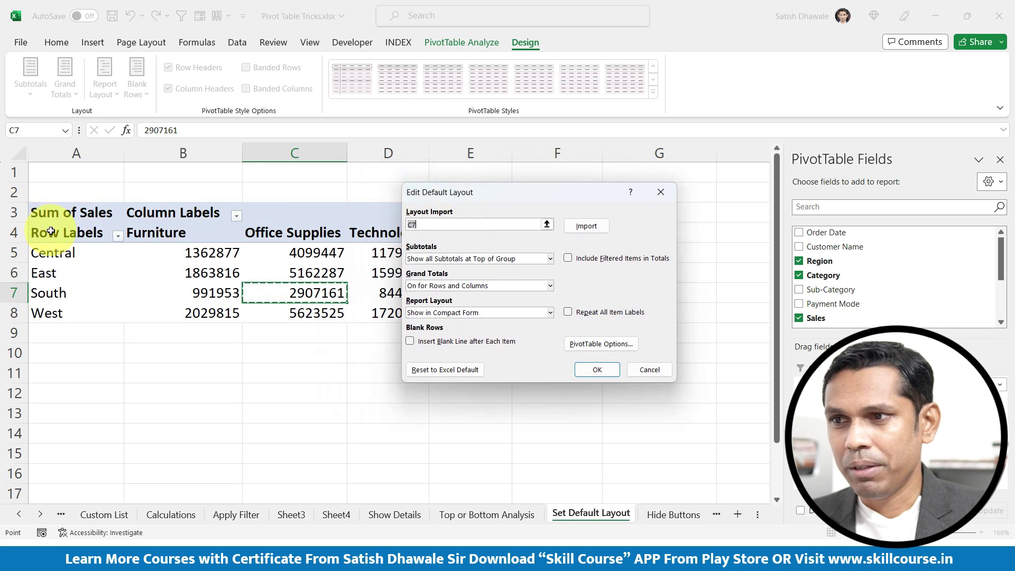
pyautogui.click(50, 231)
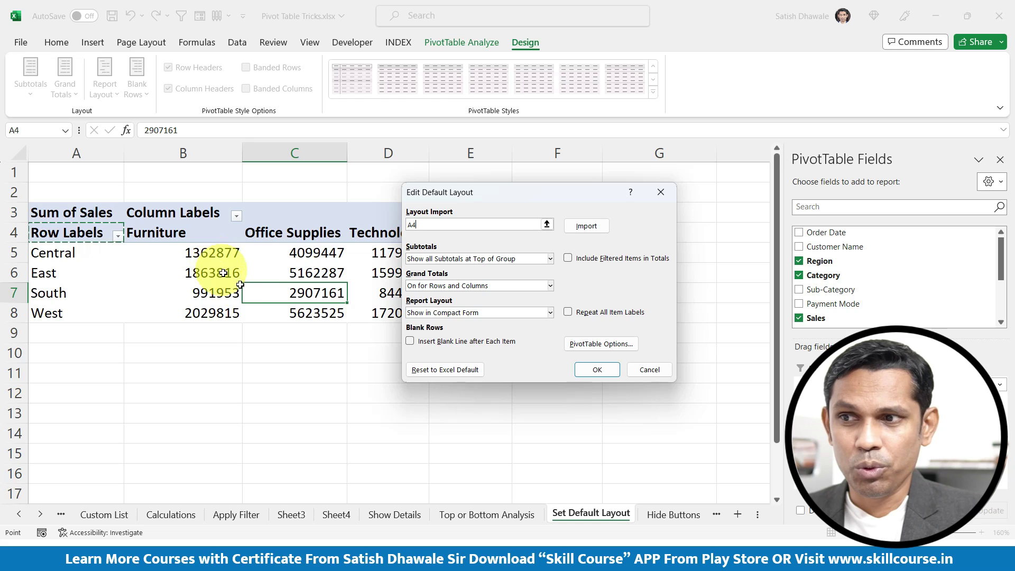
pyautogui.click(445, 258)
pyautogui.click(445, 258)
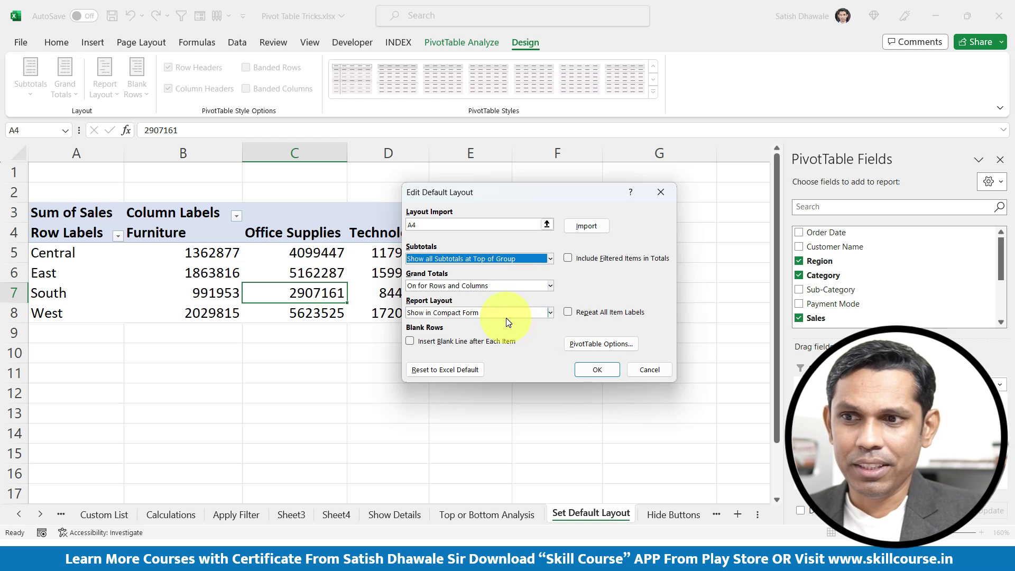
pyautogui.click(652, 374)
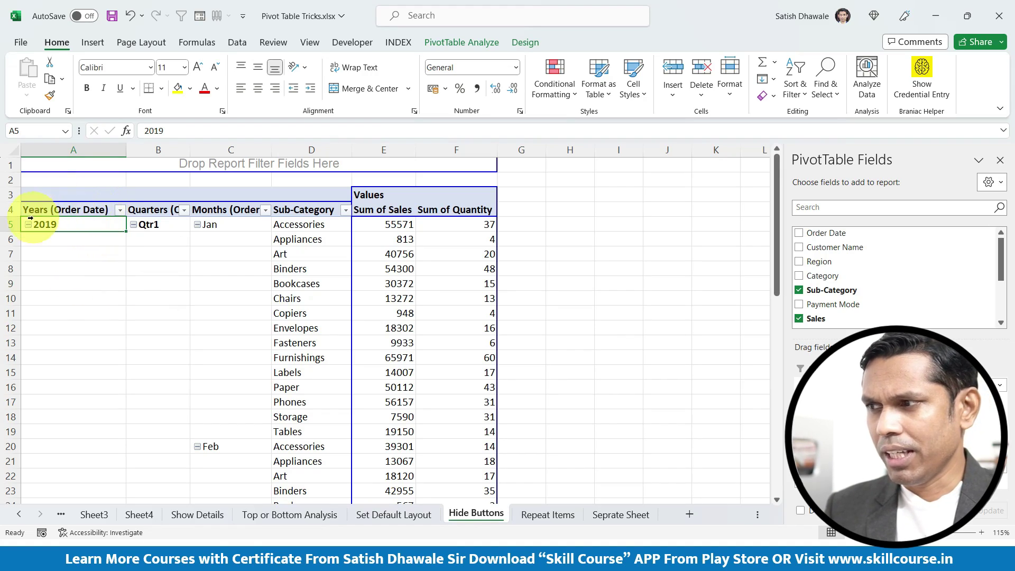
# Collapse and expand Qtr1 repeatedly to show the months hiding and reappearing
pyautogui.click(133, 225)
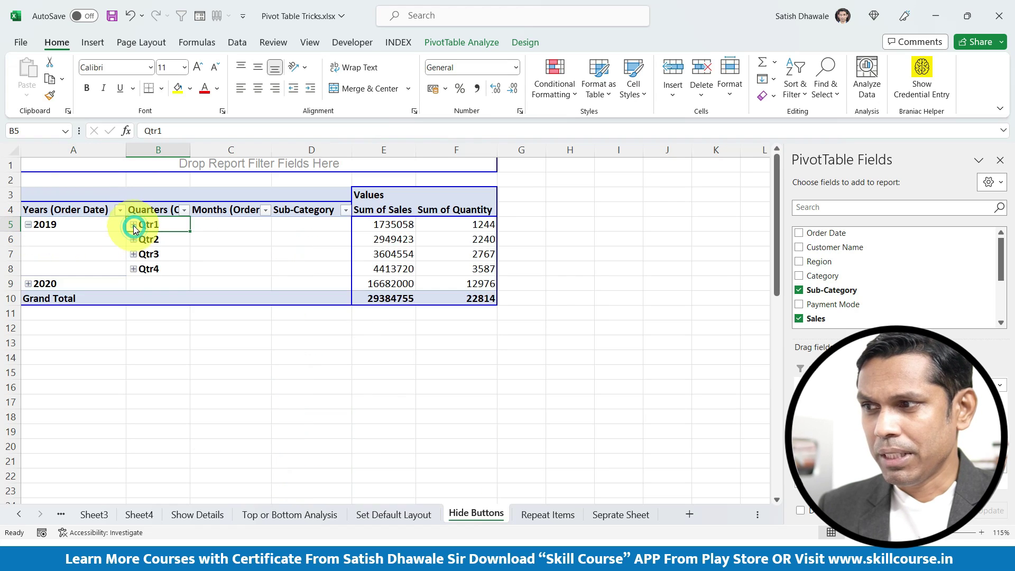
pyautogui.click(133, 224)
pyautogui.click(134, 225)
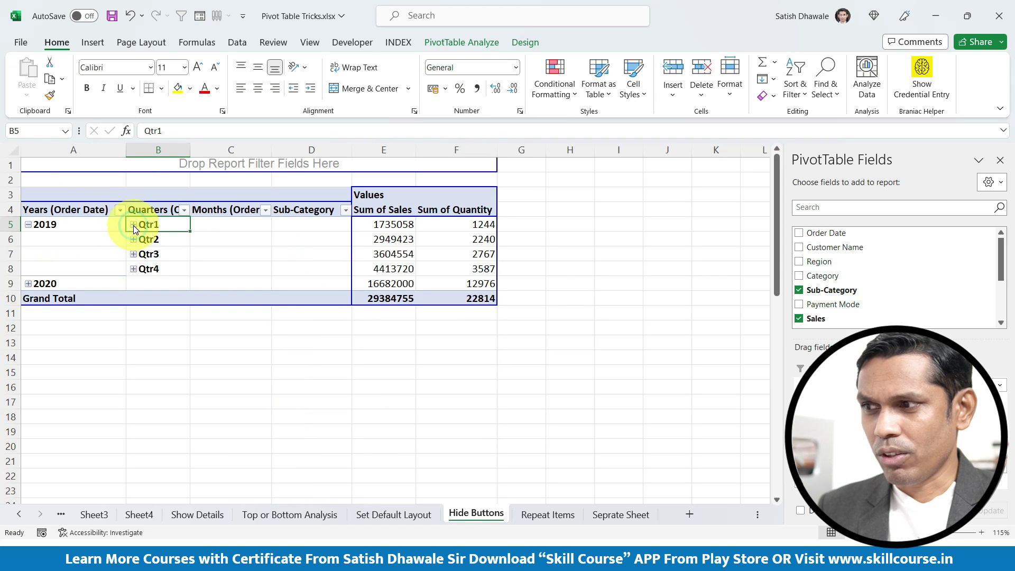
pyautogui.click(134, 225)
pyautogui.click(133, 226)
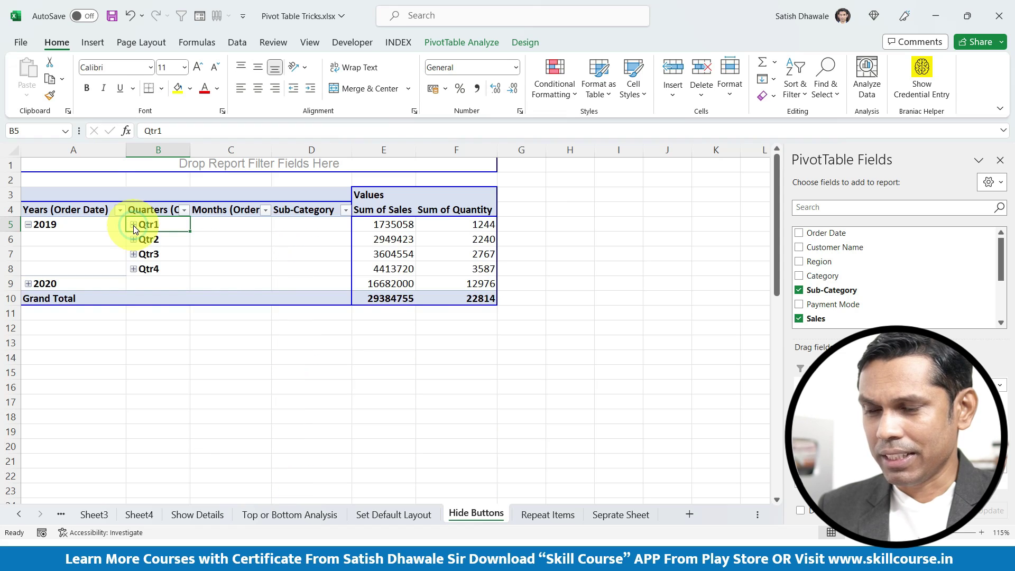
pyautogui.click(133, 225)
pyautogui.click(133, 225)
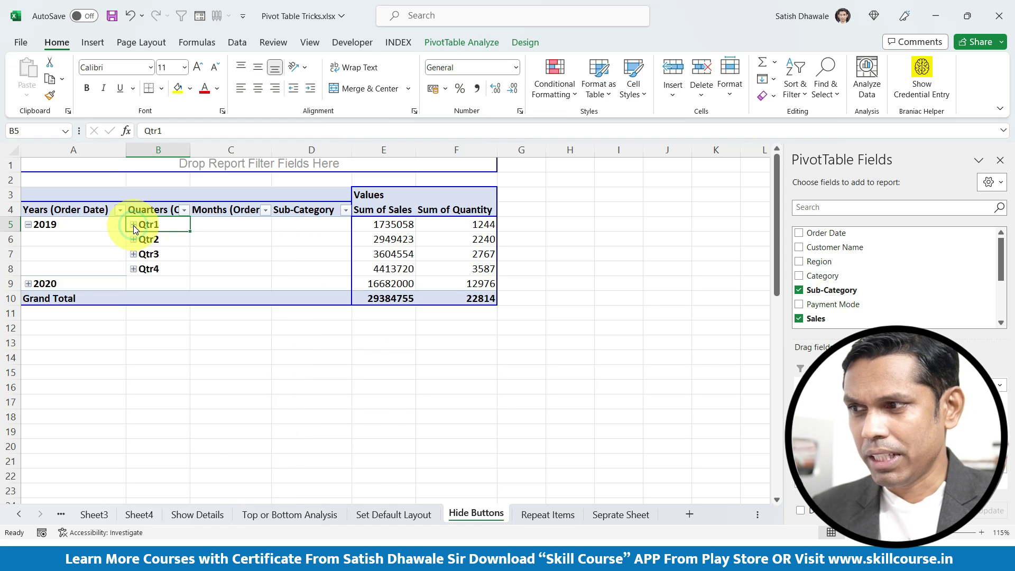
pyautogui.click(134, 225)
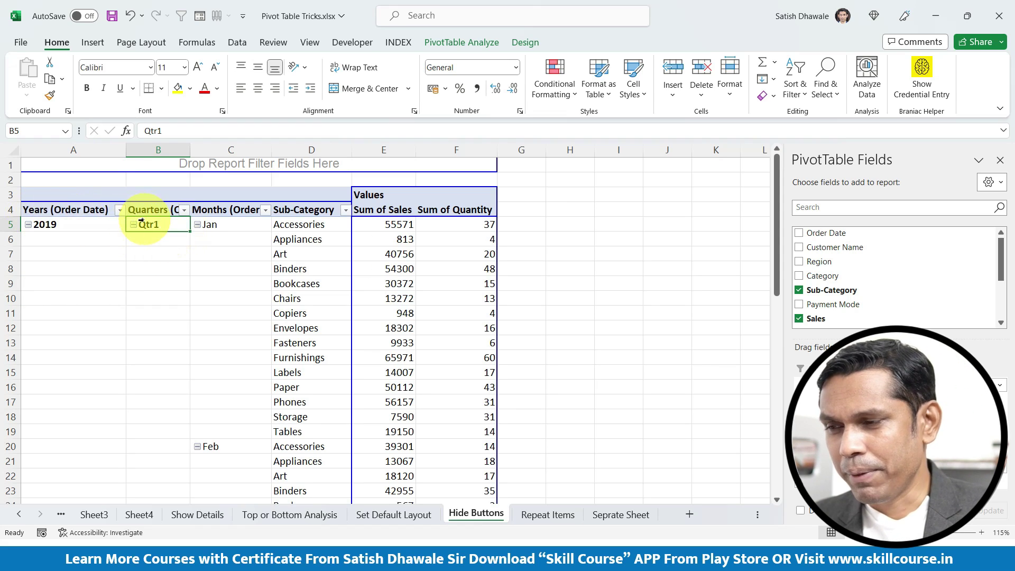
# Move the Years row field, then hide the pivot's +/- expand/collapse buttons
pyautogui.moveTo(68, 210)
pyautogui.mouseDown()
pyautogui.moveTo(318, 351)
pyautogui.moveTo(61, 211)
pyautogui.moveTo(79, 249)
pyautogui.mouseUp()
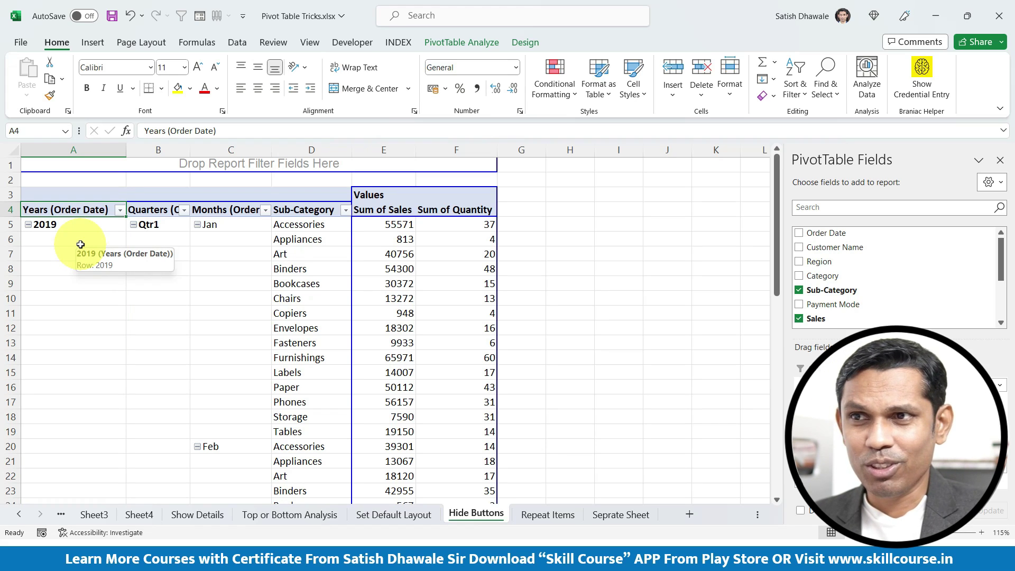
pyautogui.click(462, 44)
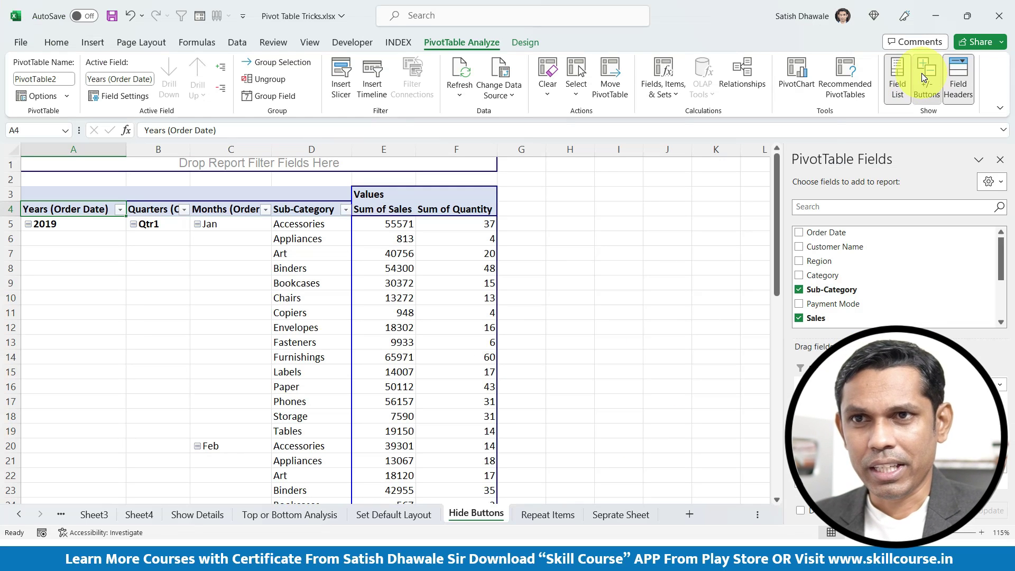
pyautogui.click(921, 73)
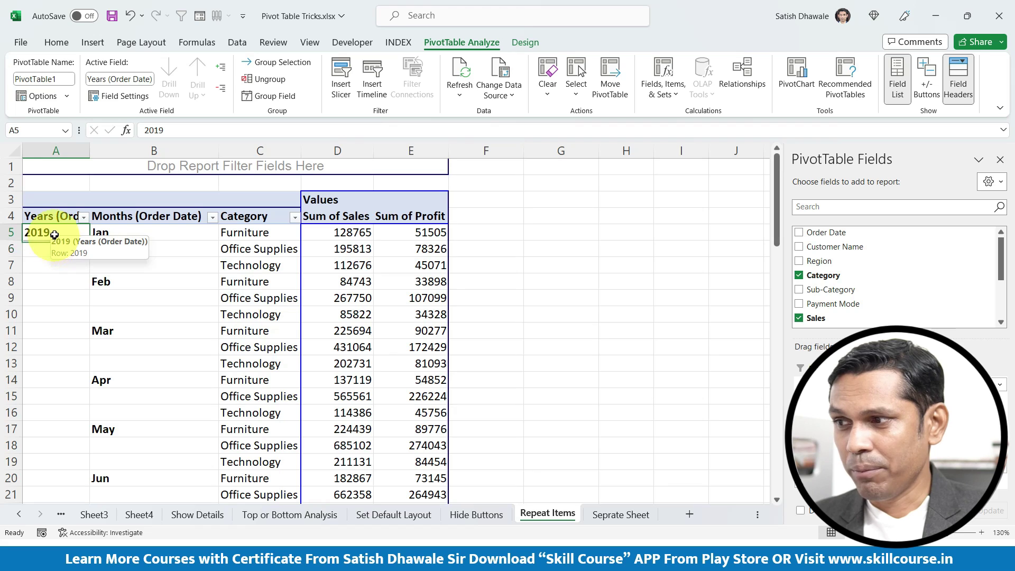
pyautogui.scroll(-3, 45, 264)
pyautogui.scroll(-3, 43, 284)
pyautogui.scroll(-3, 44, 297)
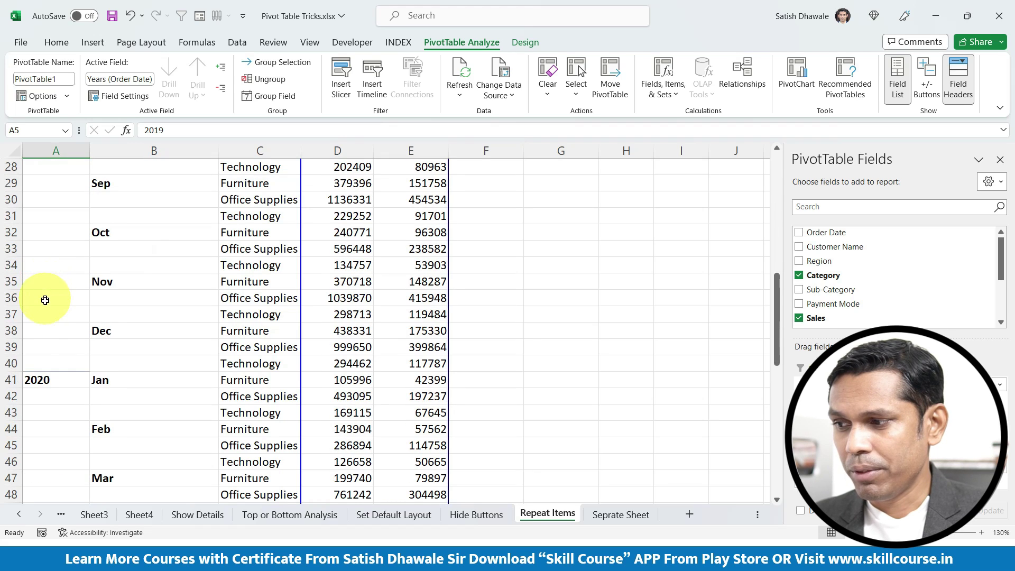
pyautogui.scroll(5, 47, 411)
pyautogui.scroll(4, 48, 407)
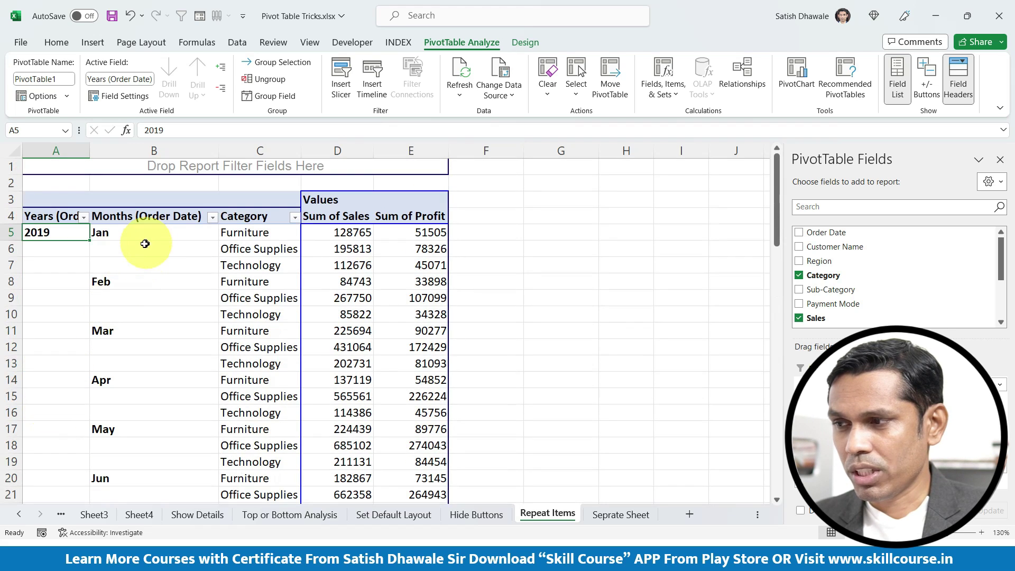
pyautogui.moveTo(132, 248); pyautogui.dragTo(132, 264)
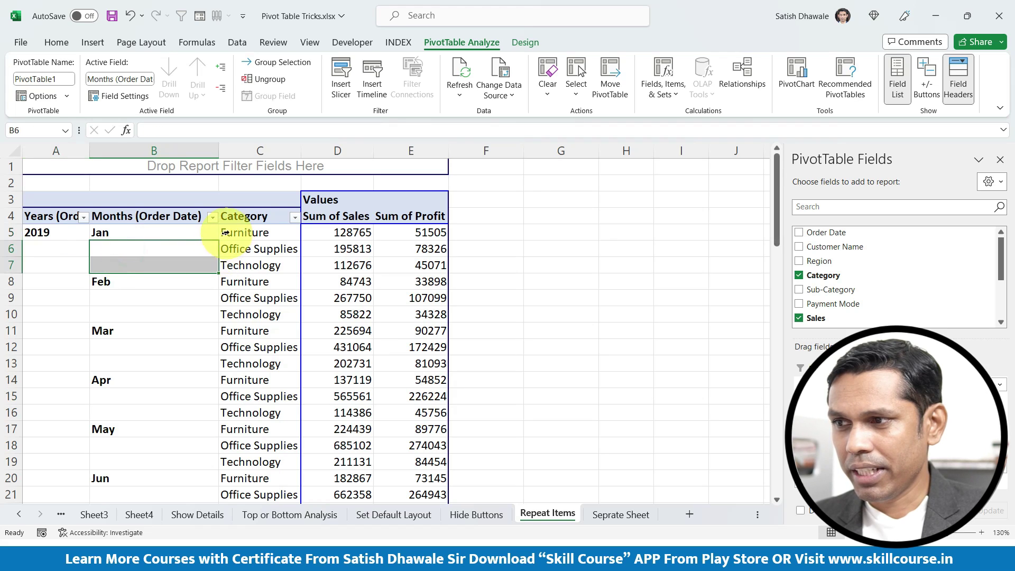
pyautogui.moveTo(225, 232); pyautogui.dragTo(249, 264)
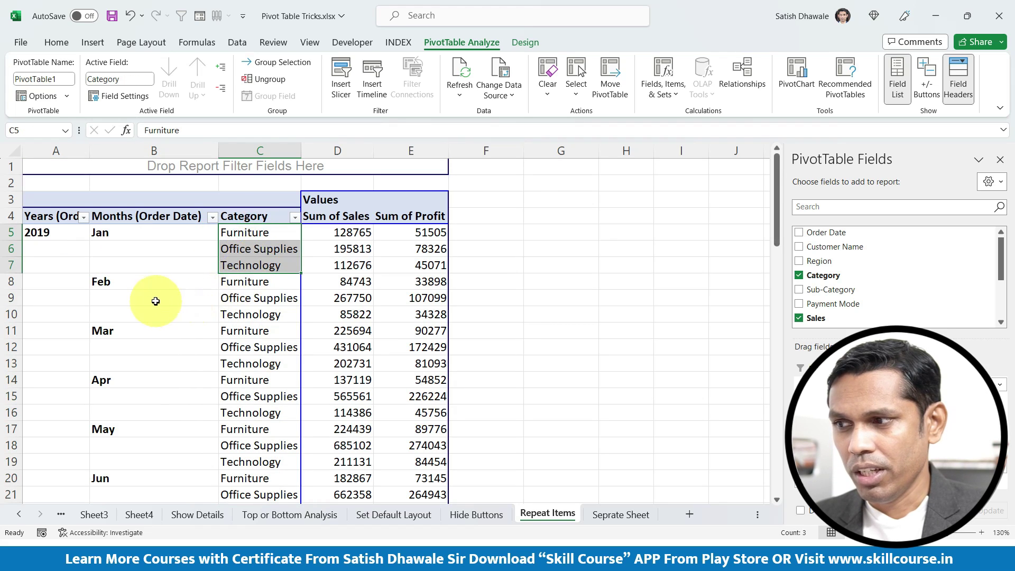
pyautogui.moveTo(148, 283); pyautogui.dragTo(148, 318)
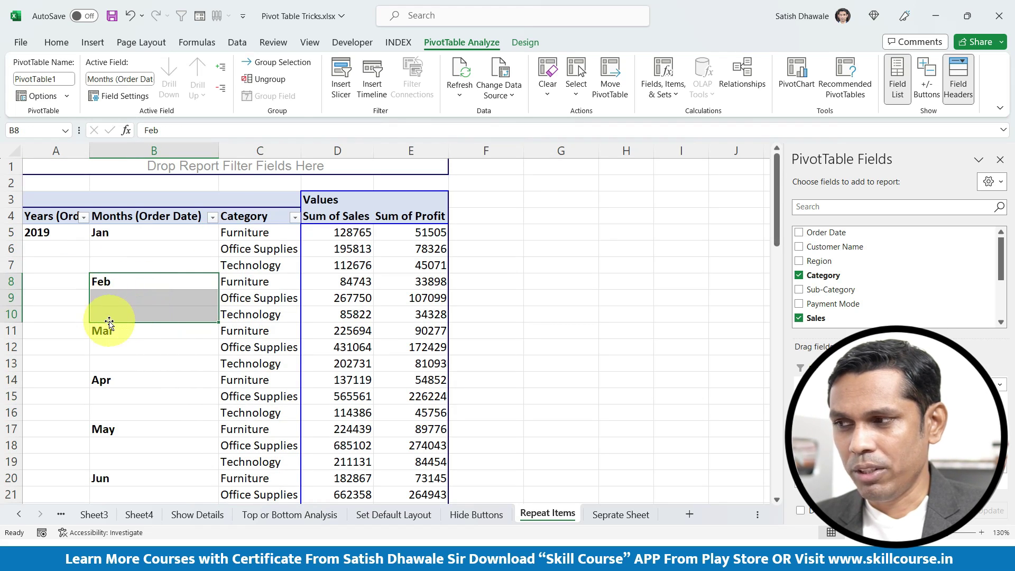
pyautogui.click(67, 234)
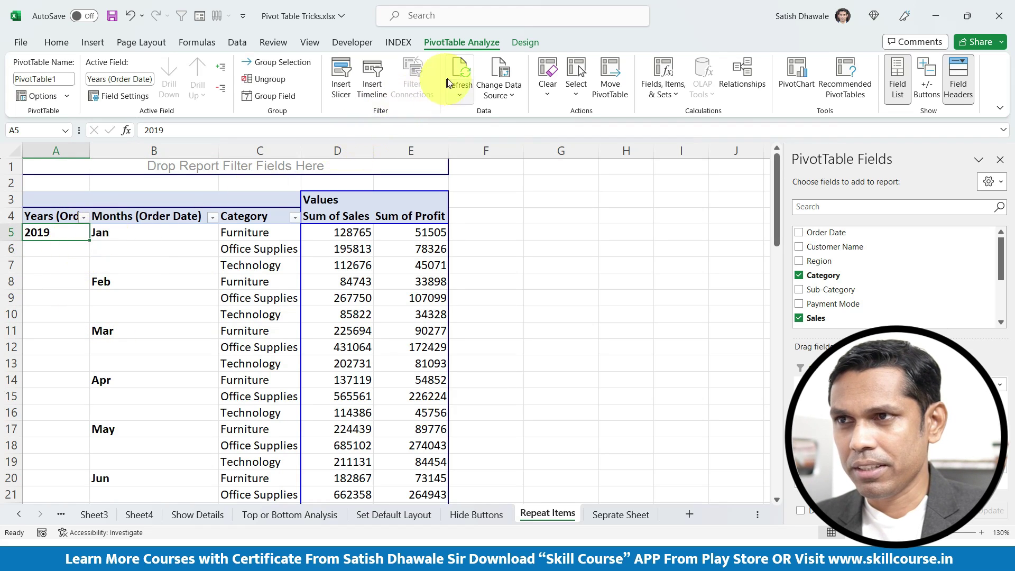
pyautogui.click(526, 43)
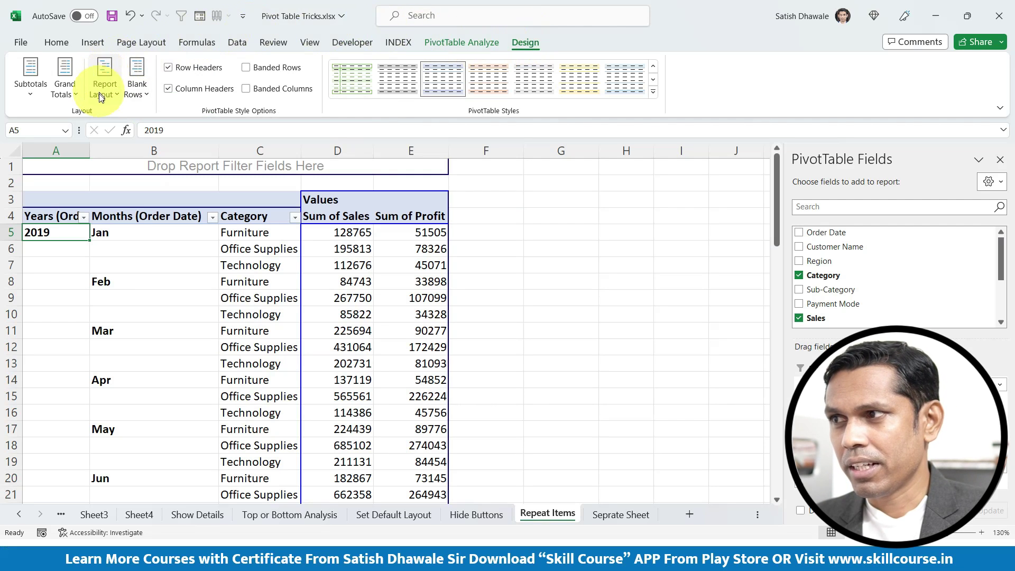
pyautogui.click(99, 95)
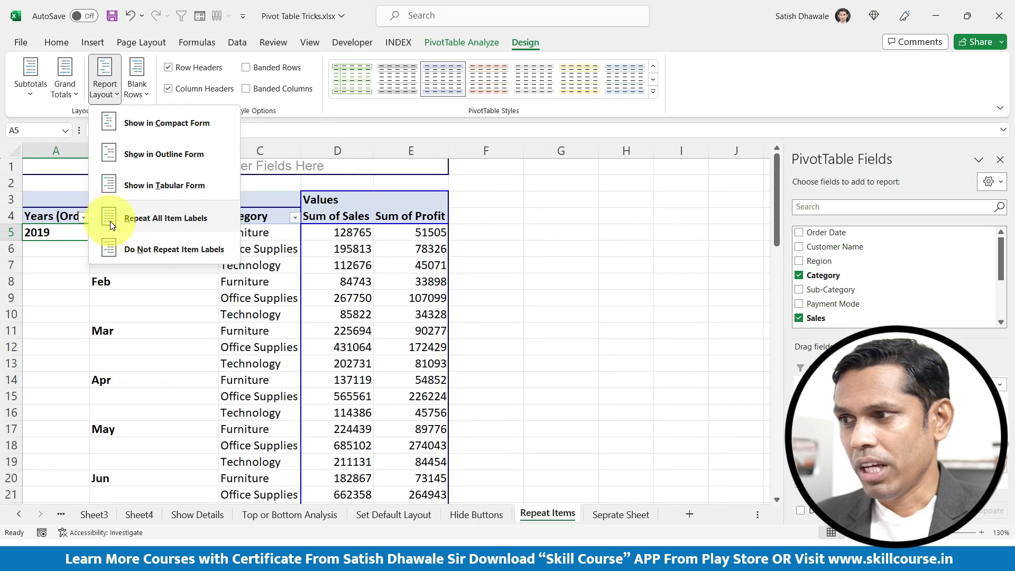
pyautogui.click(110, 221)
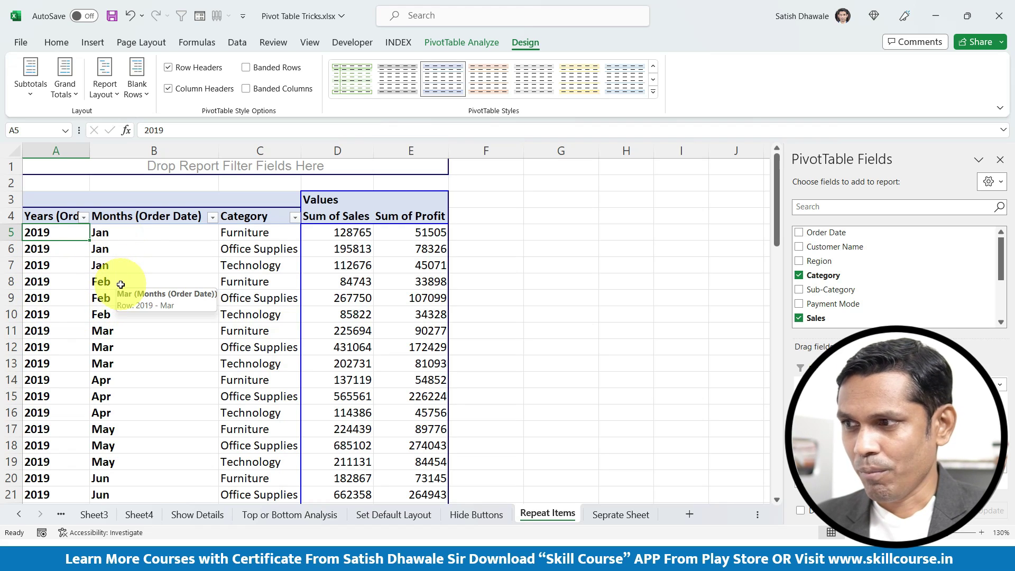
pyautogui.hotkey('ctrl', 'z')
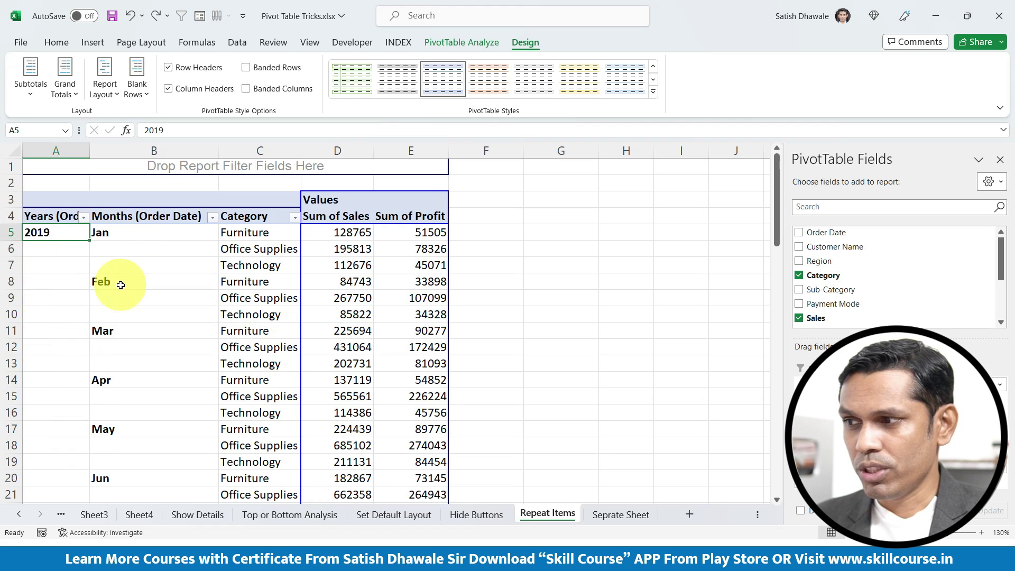
pyautogui.click(128, 235)
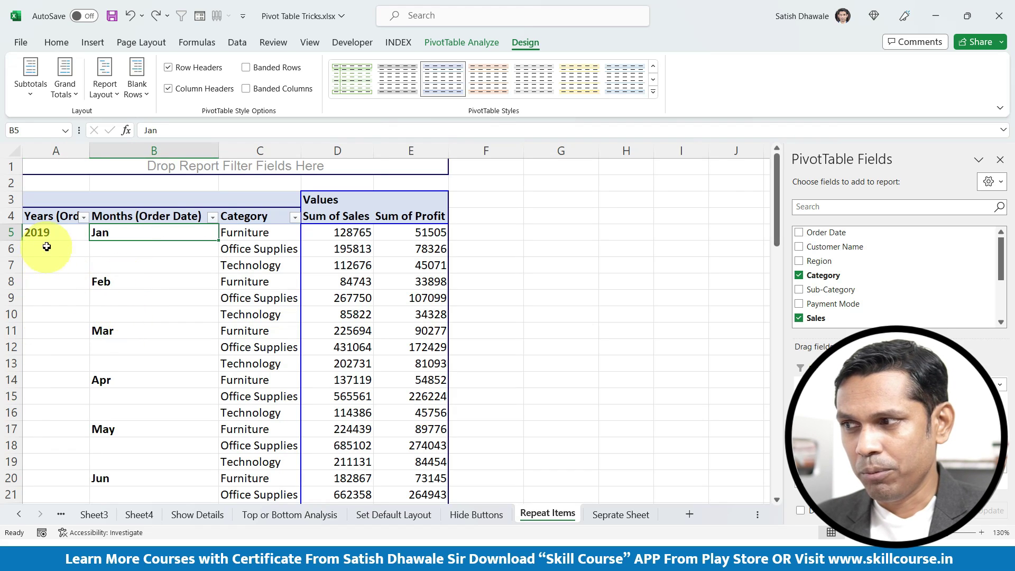
# Turn on Repeat item labels in the Months field's Layout & Print settings
pyautogui.rightClick(112, 251)
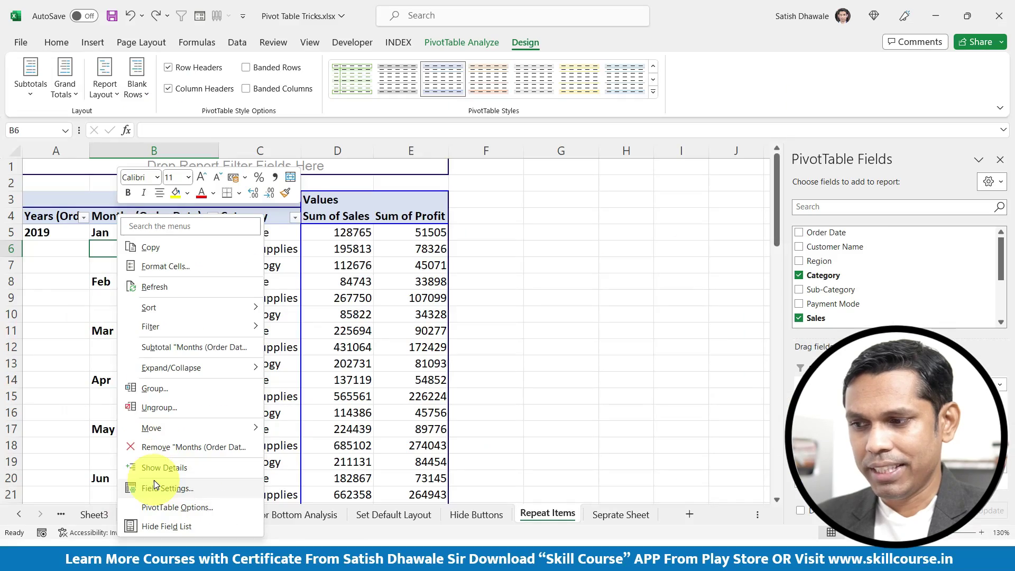
pyautogui.click(154, 487)
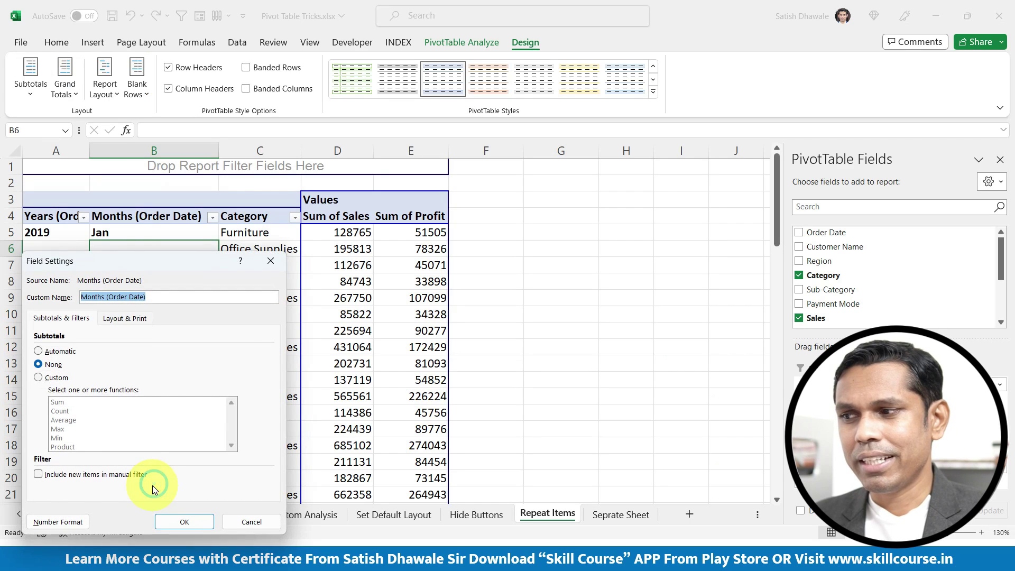
pyautogui.moveTo(158, 268); pyautogui.dragTo(414, 189)
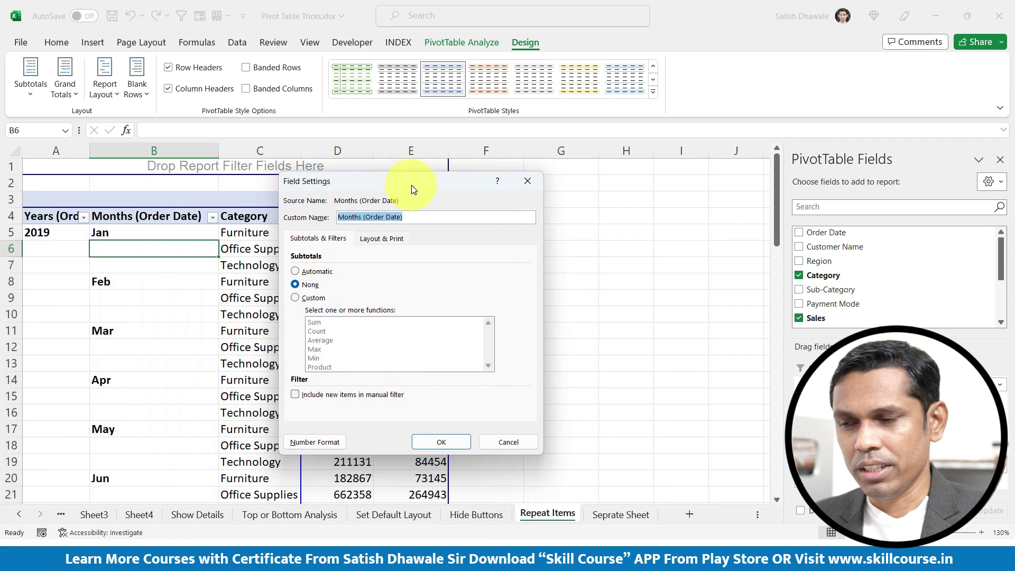
pyautogui.click(390, 240)
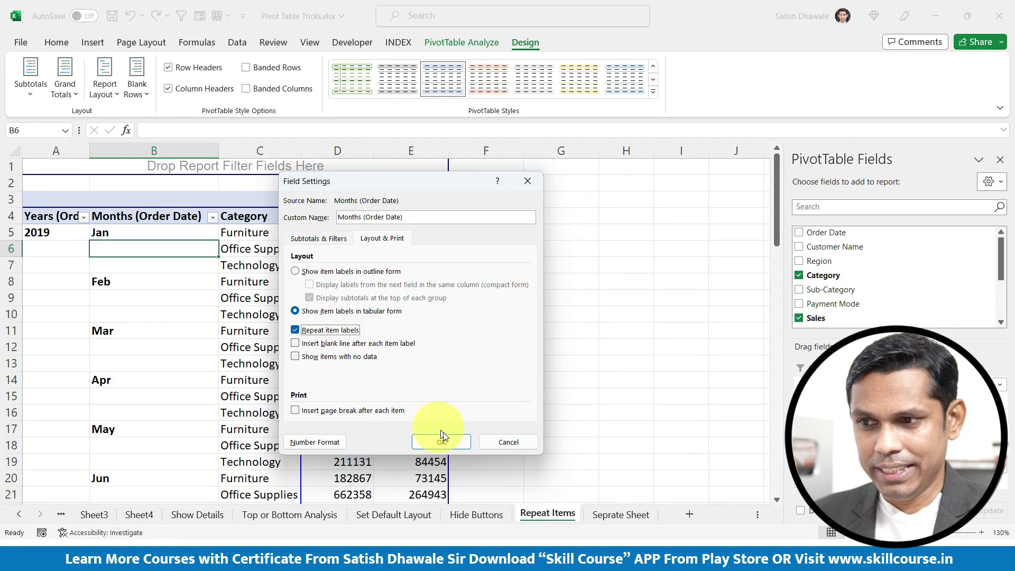
pyautogui.click(449, 443)
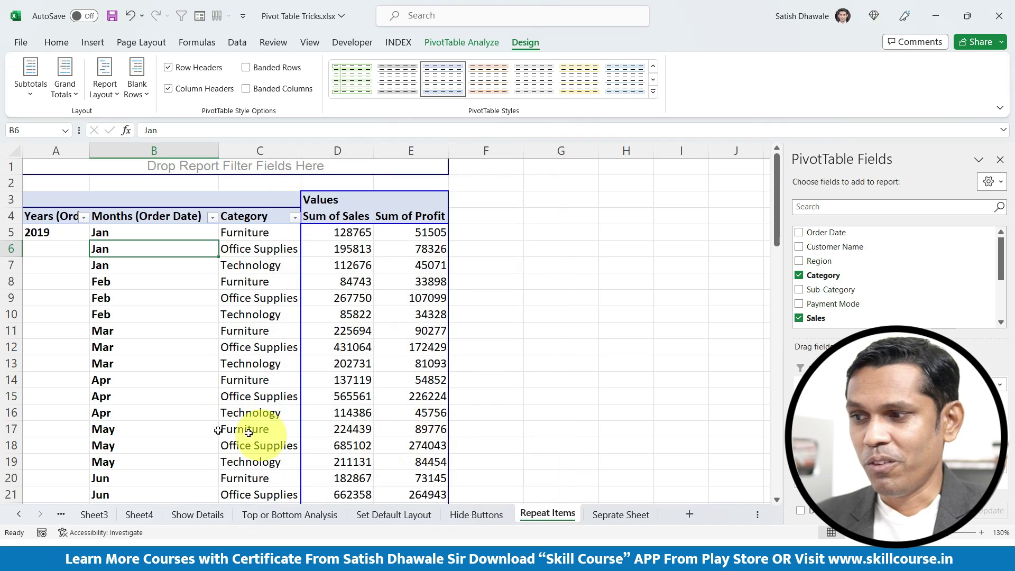
# Scroll through the pivot to check months repeat on every row while 2019 appears once
pyautogui.scroll(-2, 132, 392)
pyautogui.scroll(-3, 132, 392)
pyautogui.scroll(-4, 132, 393)
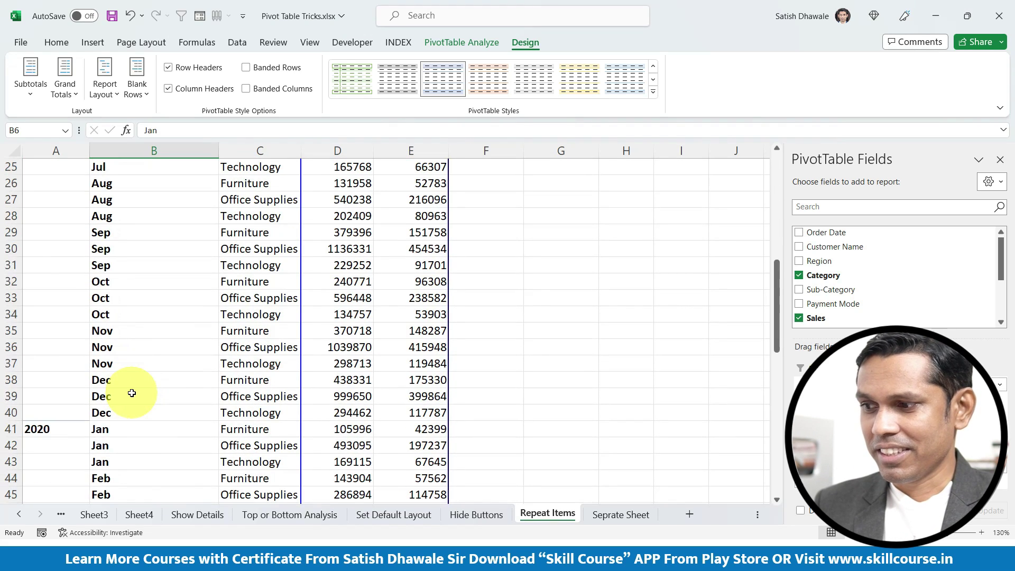
pyautogui.scroll(5, 131, 393)
pyautogui.scroll(3, 131, 393)
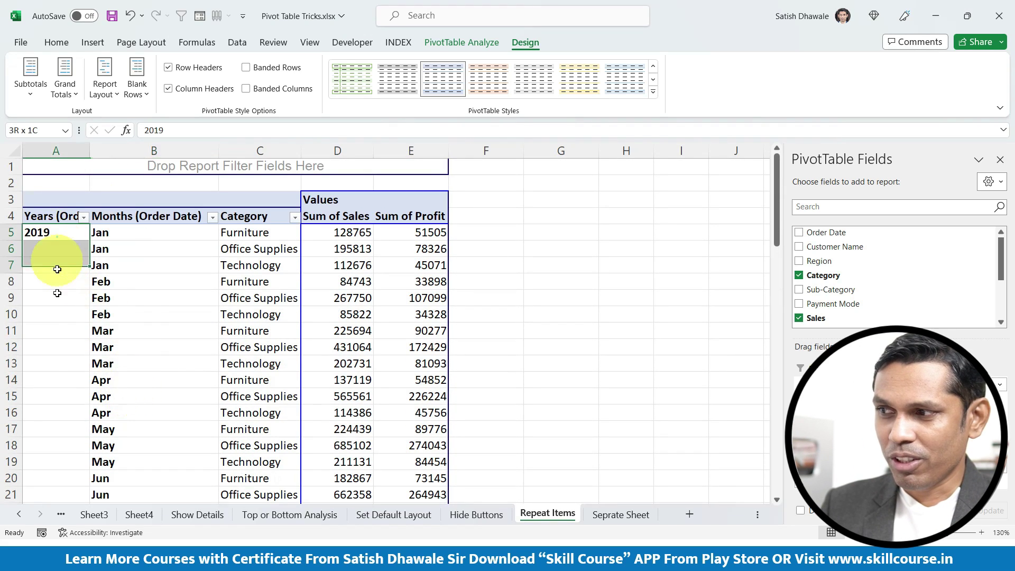
pyautogui.moveTo(57, 242); pyautogui.dragTo(58, 381)
pyautogui.click(148, 281)
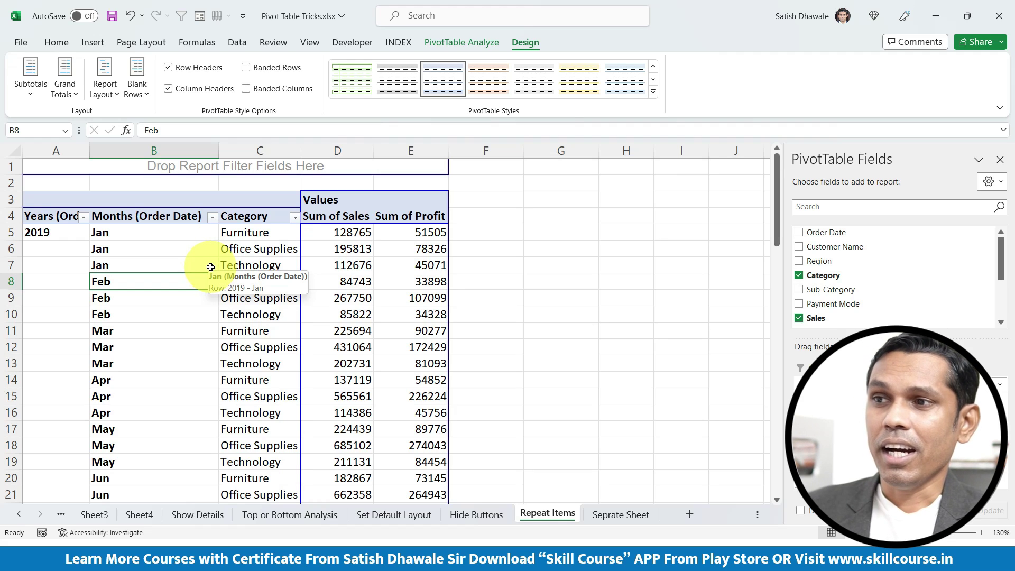
# On the Seprate Sheet pivot, move the Category field into the report filter
pyautogui.click(610, 519)
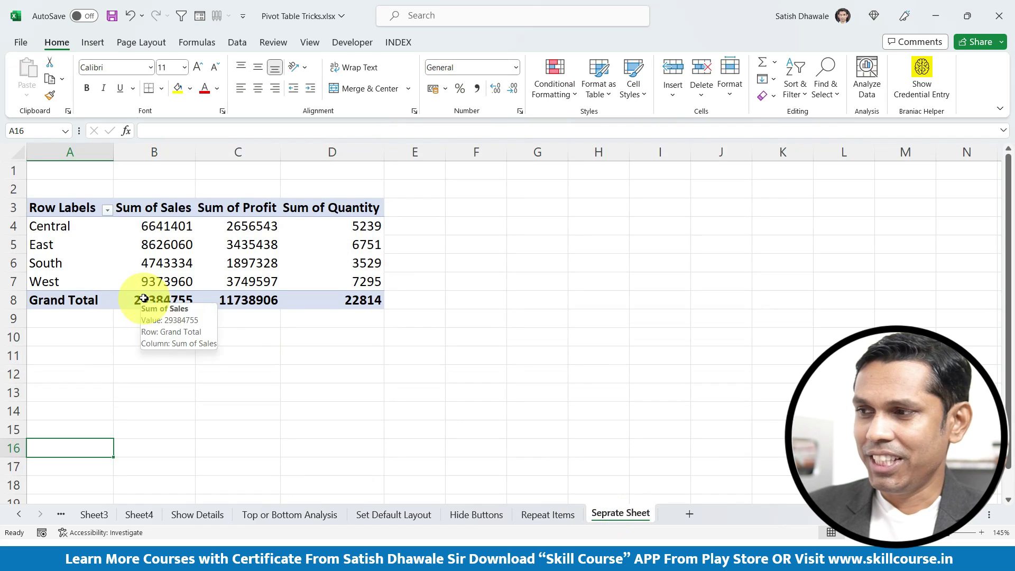
pyautogui.click(107, 281)
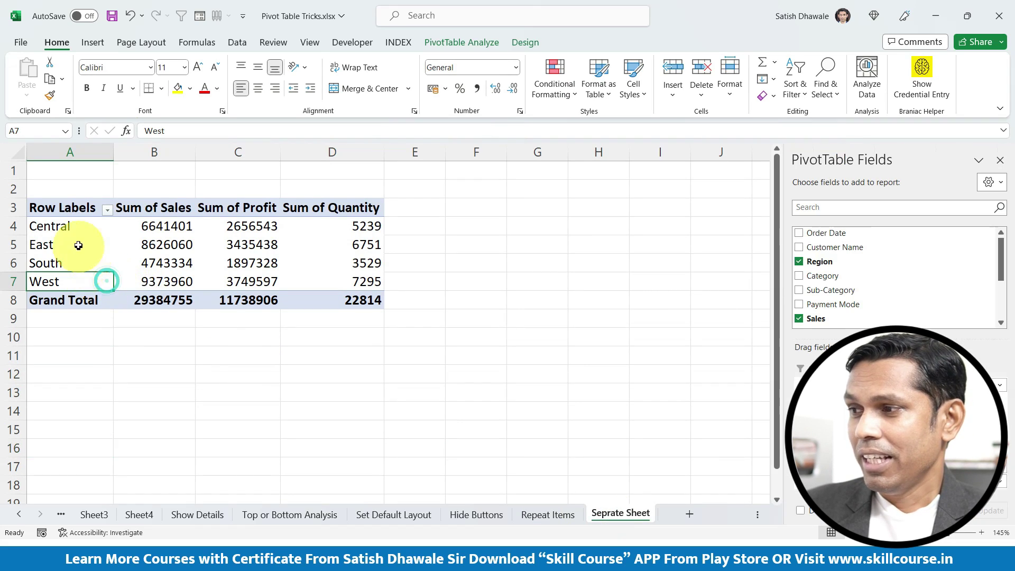
pyautogui.moveTo(53, 226)
pyautogui.mouseDown()
pyautogui.moveTo(51, 282)
pyautogui.moveTo(329, 294)
pyautogui.mouseUp()
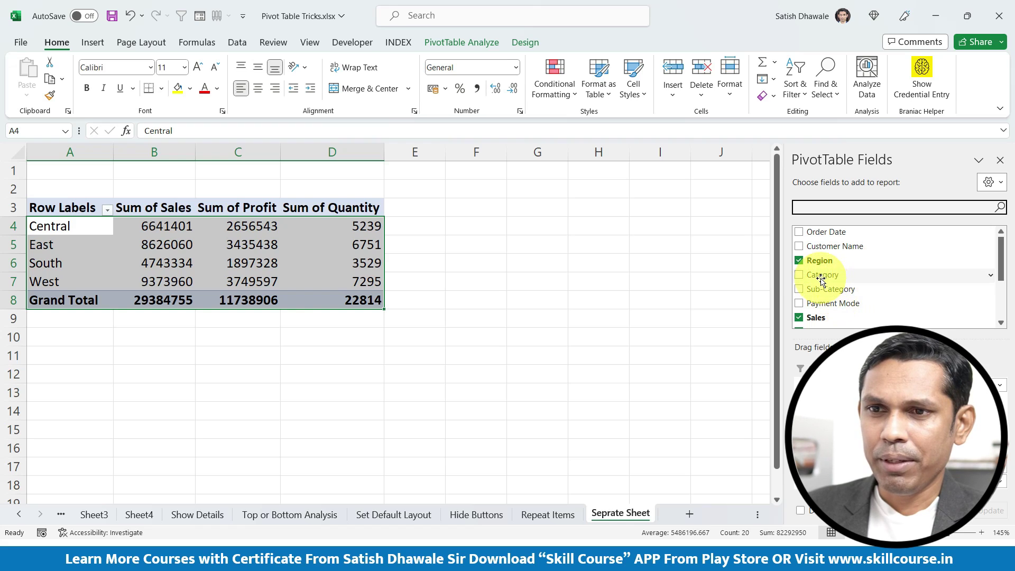
pyautogui.moveTo(818, 275)
pyautogui.mouseDown()
pyautogui.moveTo(836, 338)
pyautogui.moveTo(825, 391)
pyautogui.mouseUp()
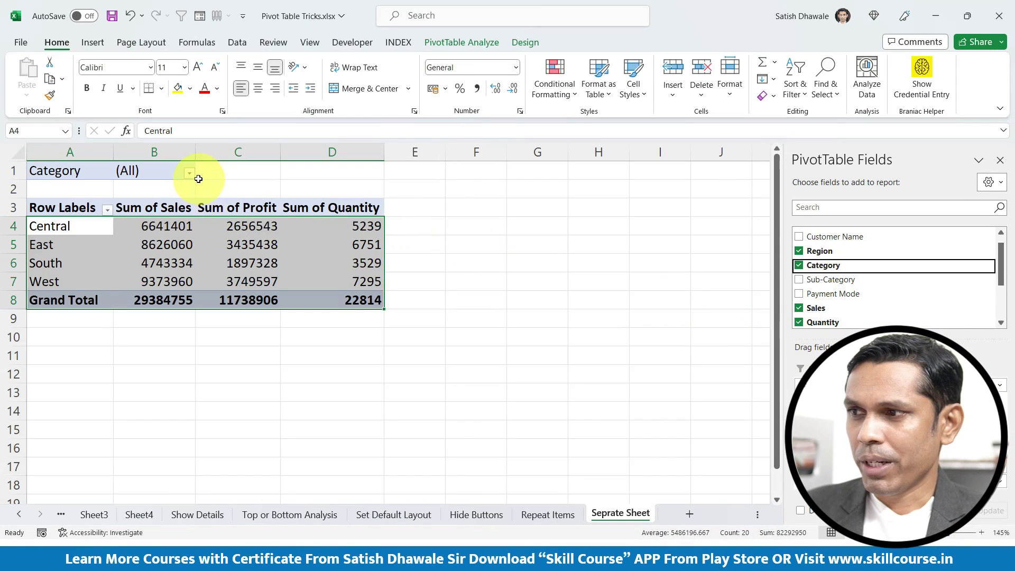
# Filter the pivot's Category report filter to Furniture
pyautogui.click(188, 174)
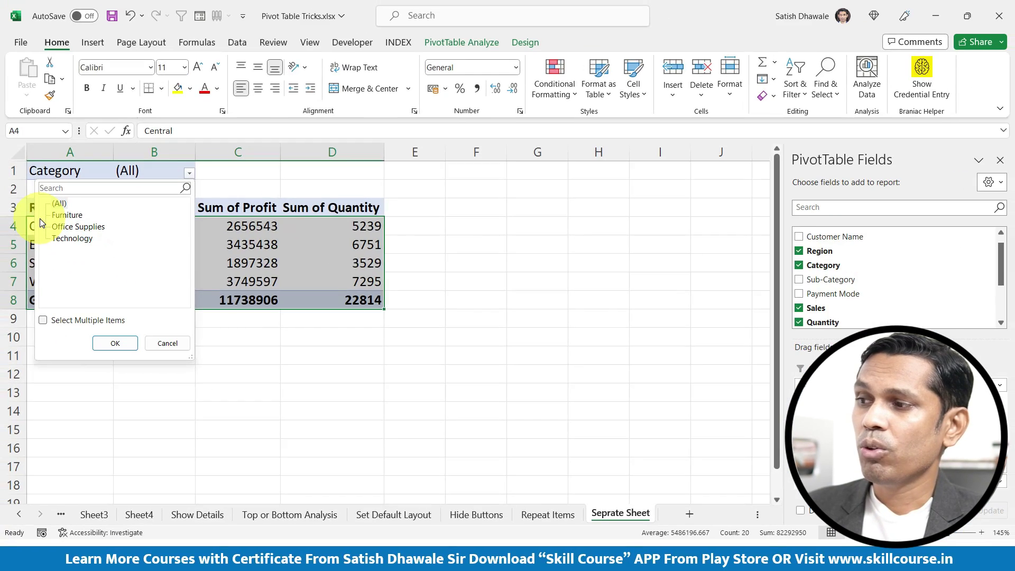
pyautogui.click(89, 178)
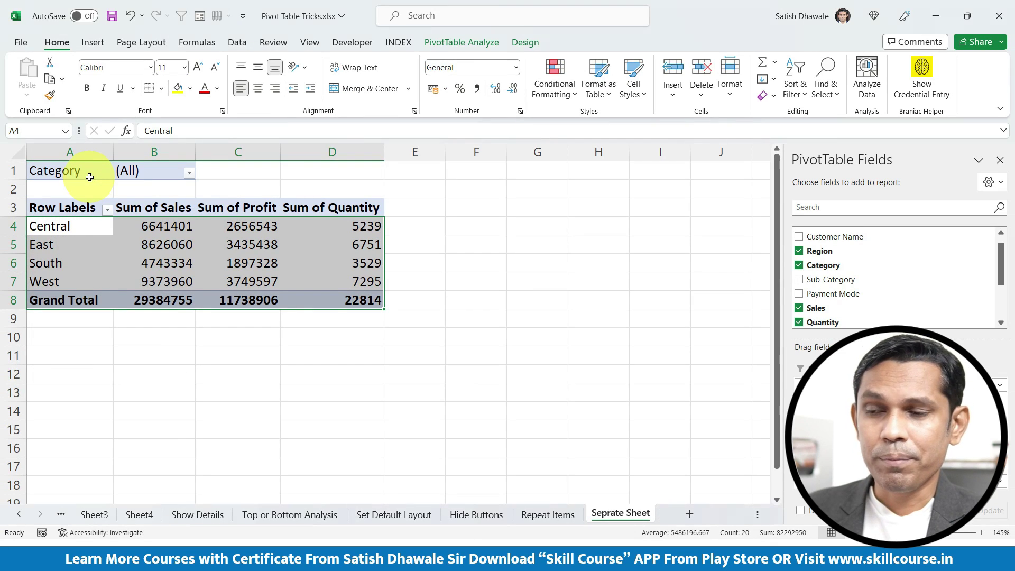
pyautogui.moveTo(83, 207); pyautogui.dragTo(330, 297)
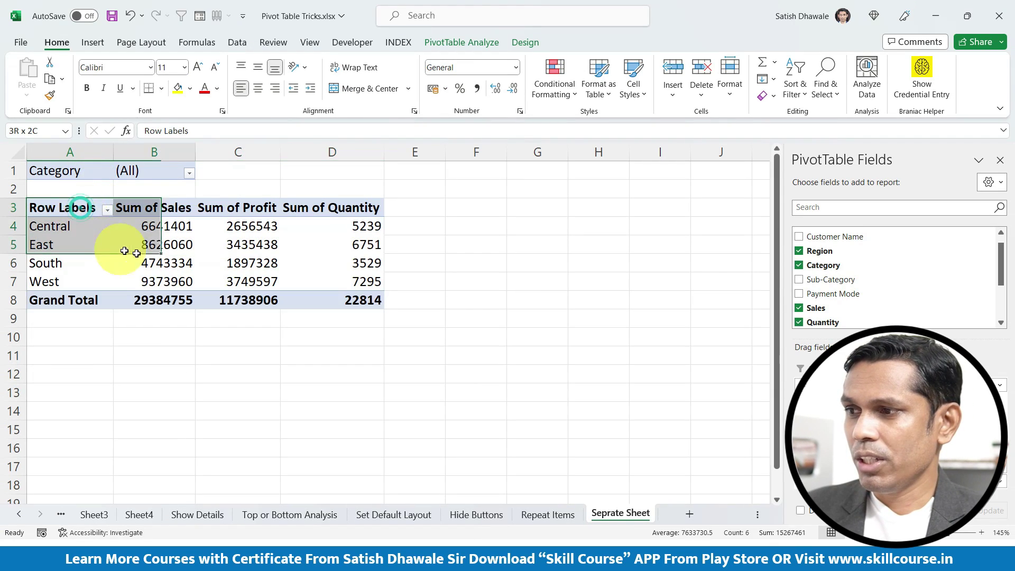
pyautogui.click(189, 175)
pyautogui.click(58, 213)
pyautogui.click(105, 342)
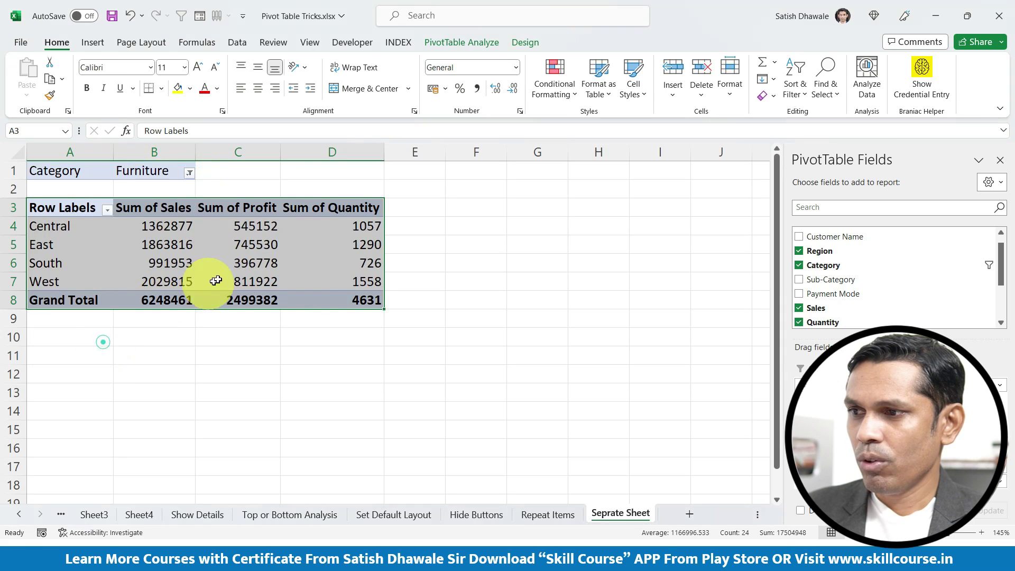
# Switch the Category filter to Office Supplies, then reset it to all categories using Select Multiple Items
pyautogui.click(190, 173)
pyautogui.click(90, 227)
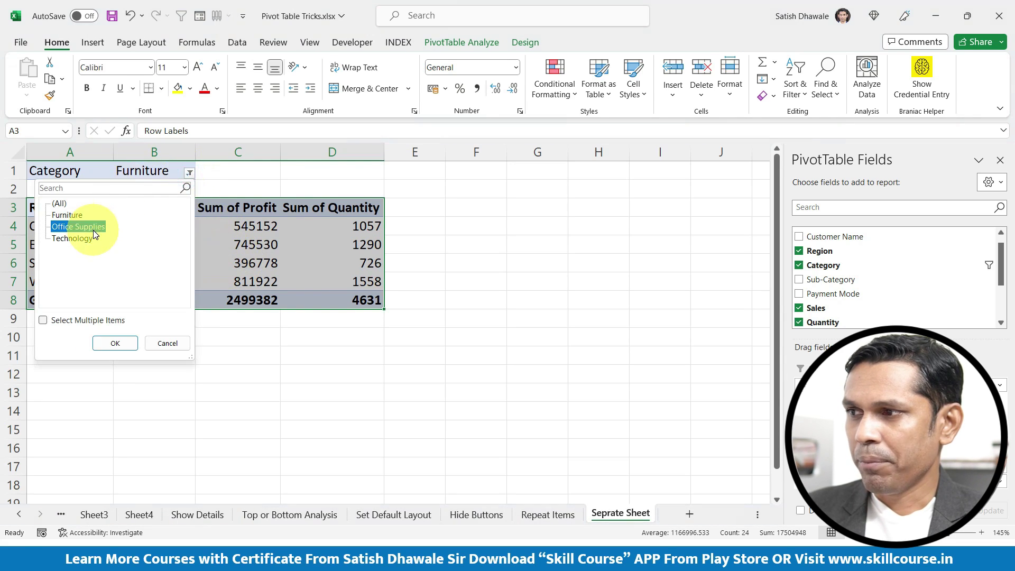
pyautogui.click(111, 343)
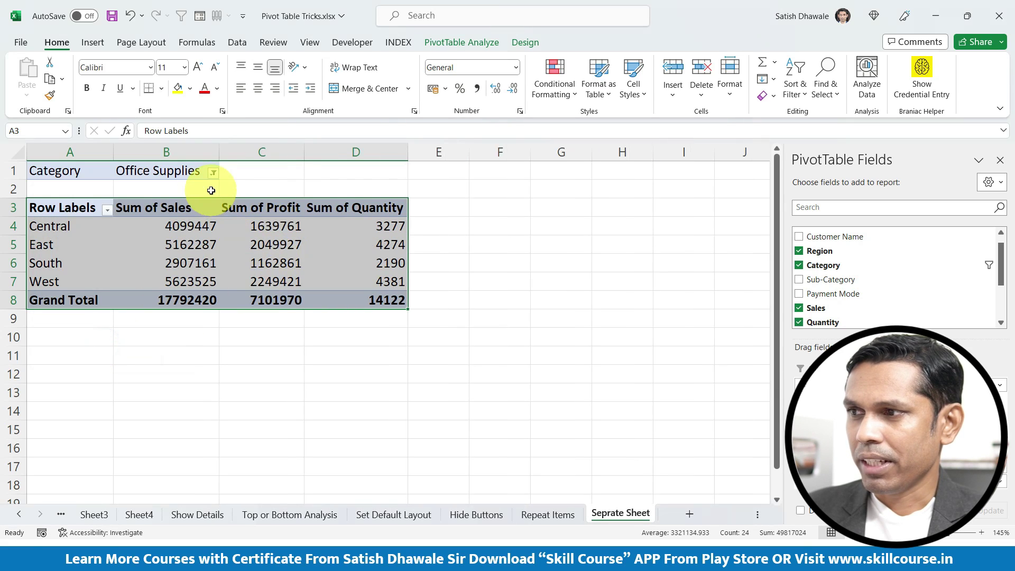
pyautogui.click(213, 173)
pyautogui.click(67, 320)
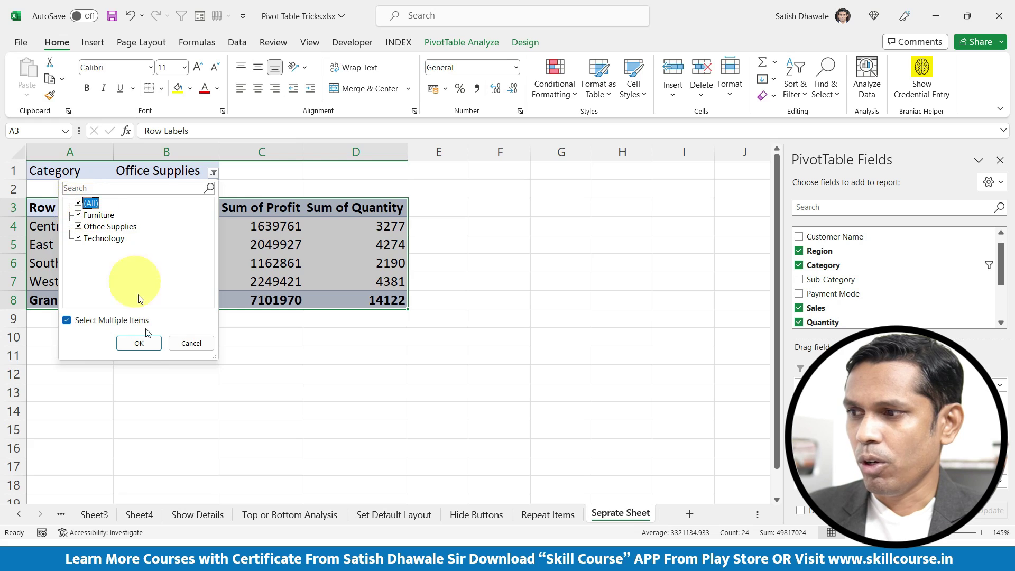
pyautogui.click(139, 344)
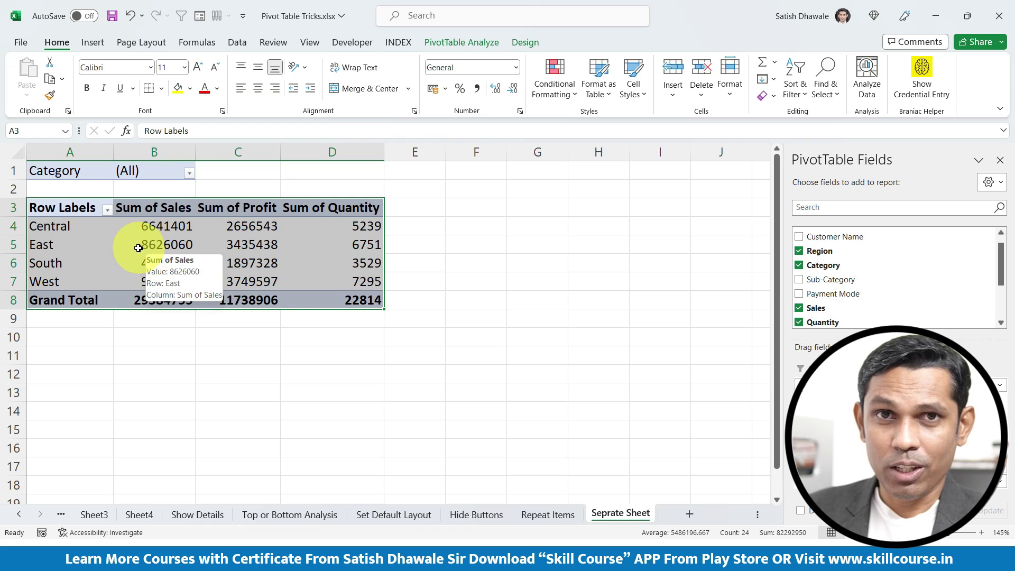
# Preview Show Report Filter Pages for Category without creating sheets, then remove Category from the pivot
pyautogui.click(460, 42)
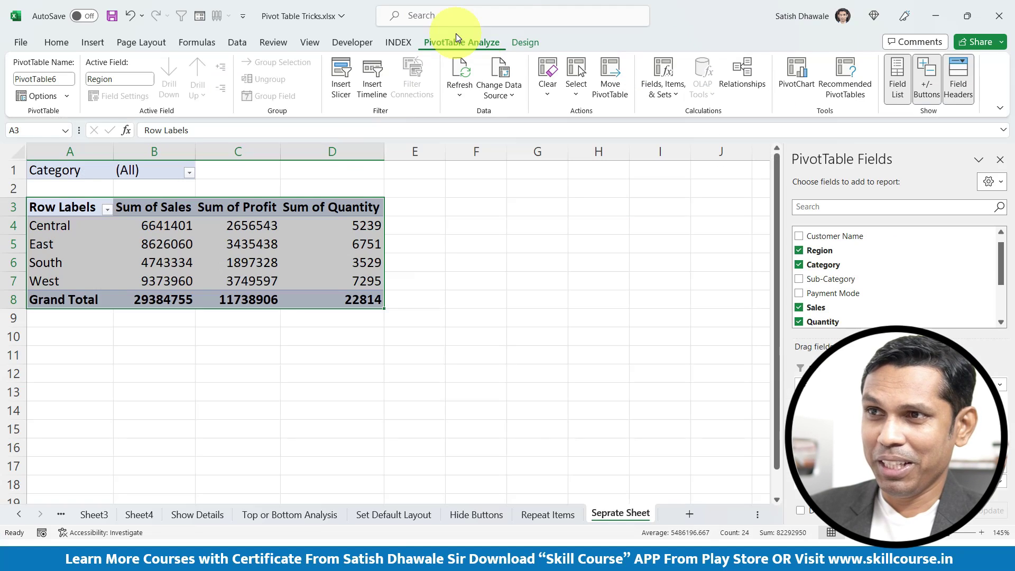
pyautogui.click(65, 98)
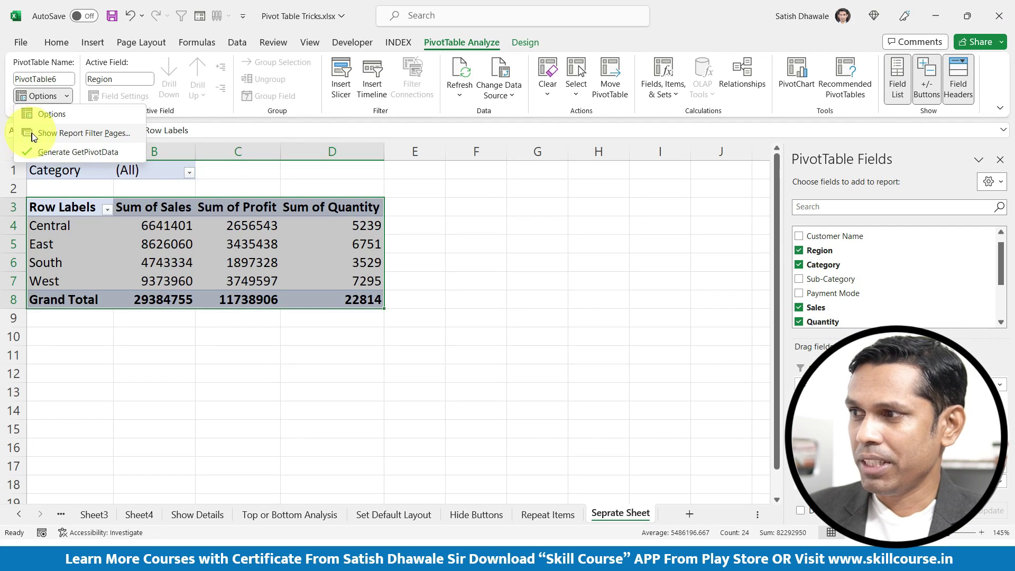
pyautogui.click(34, 134)
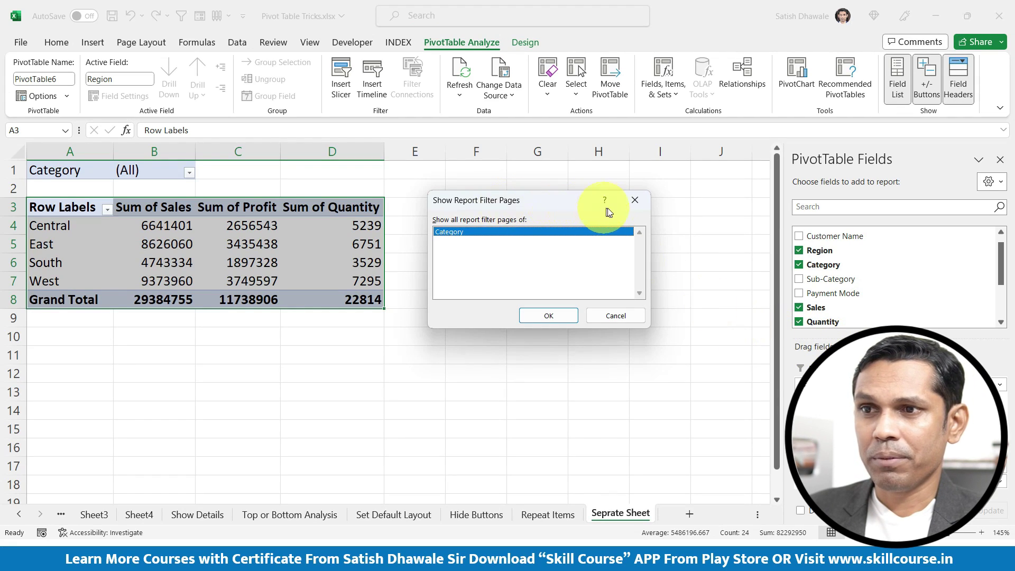
pyautogui.click(634, 200)
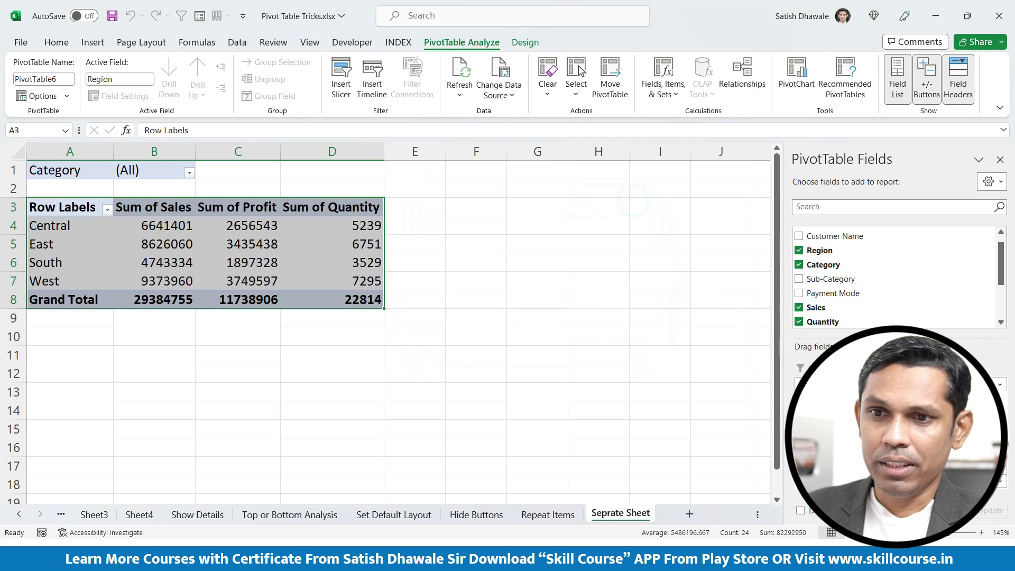
pyautogui.scroll(-1, 888, 286)
pyautogui.click(799, 254)
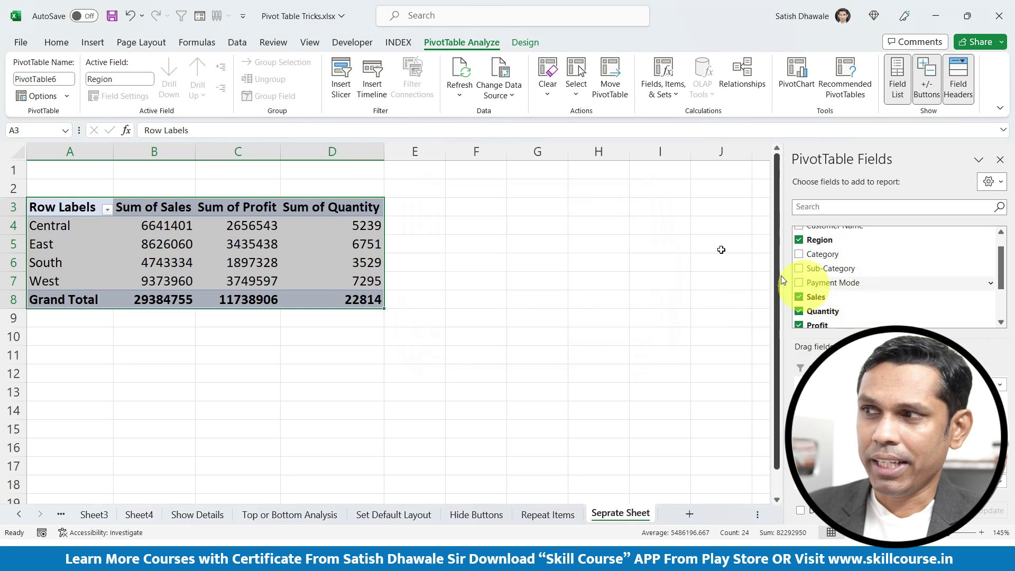
# After finding Show Report Filter Pages greyed out, drag Category back into the Filters area, set to (All)
pyautogui.click(43, 96)
pyautogui.click(71, 96)
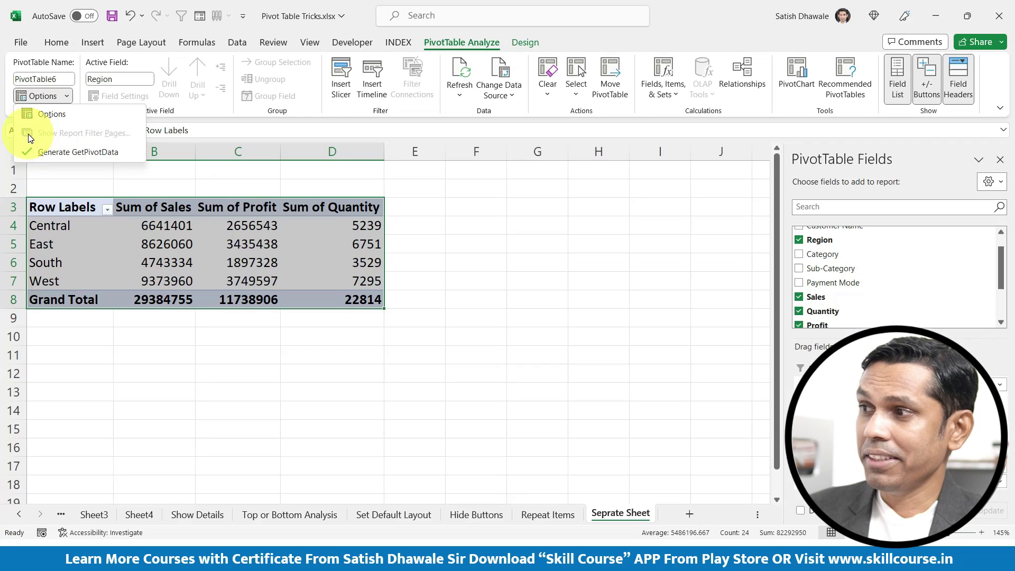
pyautogui.press('Escape')
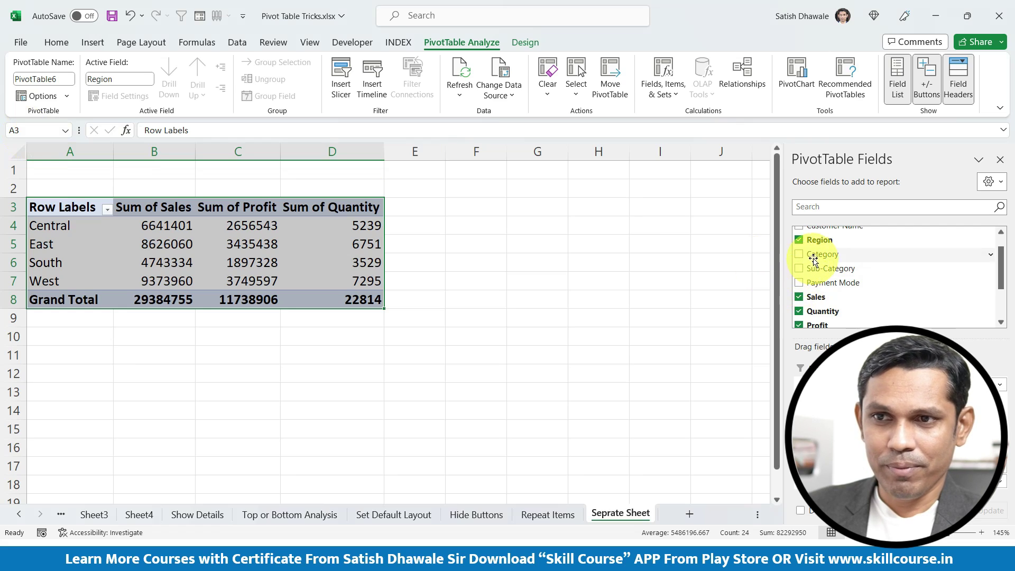
pyautogui.moveTo(821, 255); pyautogui.dragTo(796, 390)
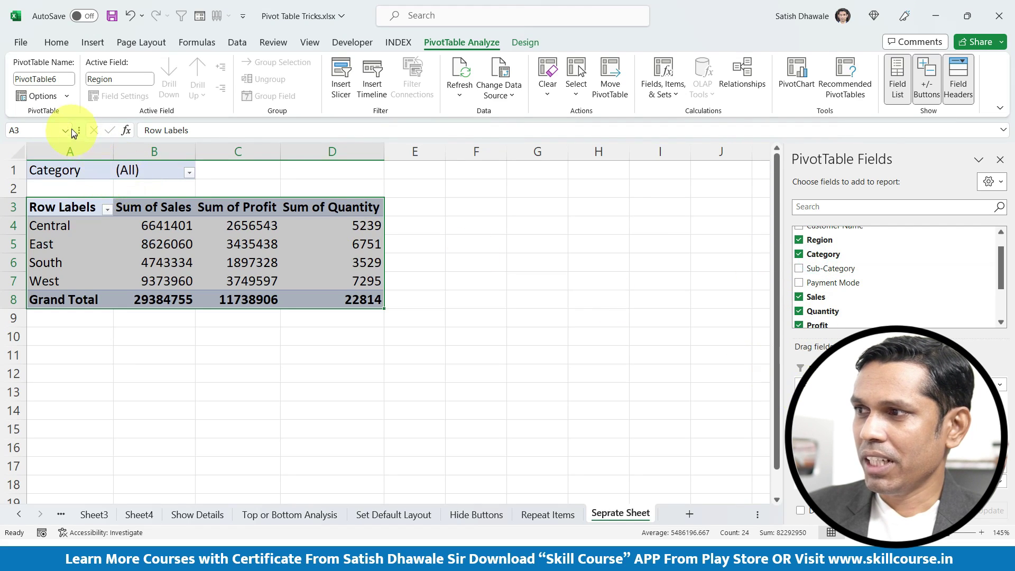
pyautogui.click(68, 99)
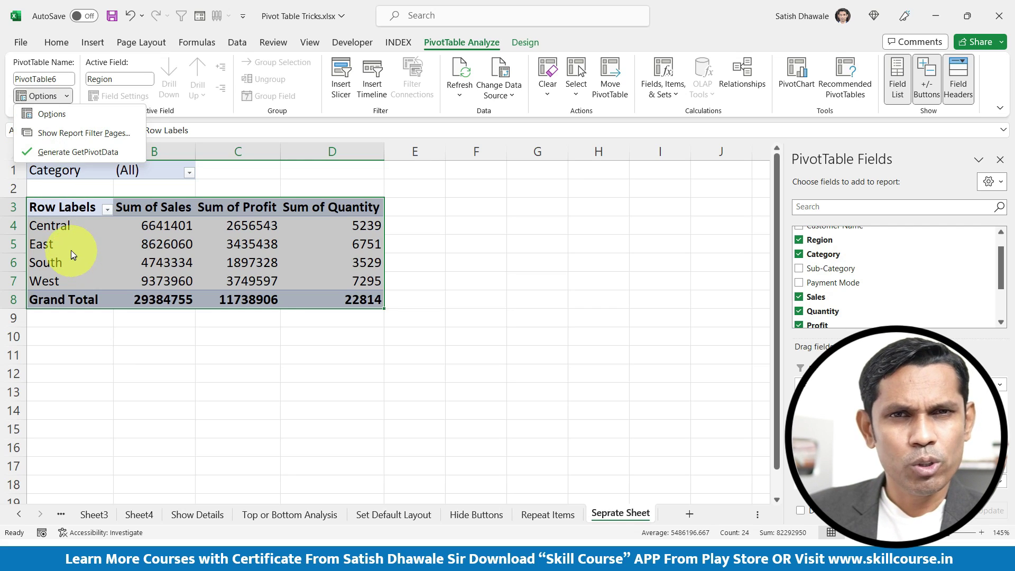
pyautogui.moveTo(70, 245)
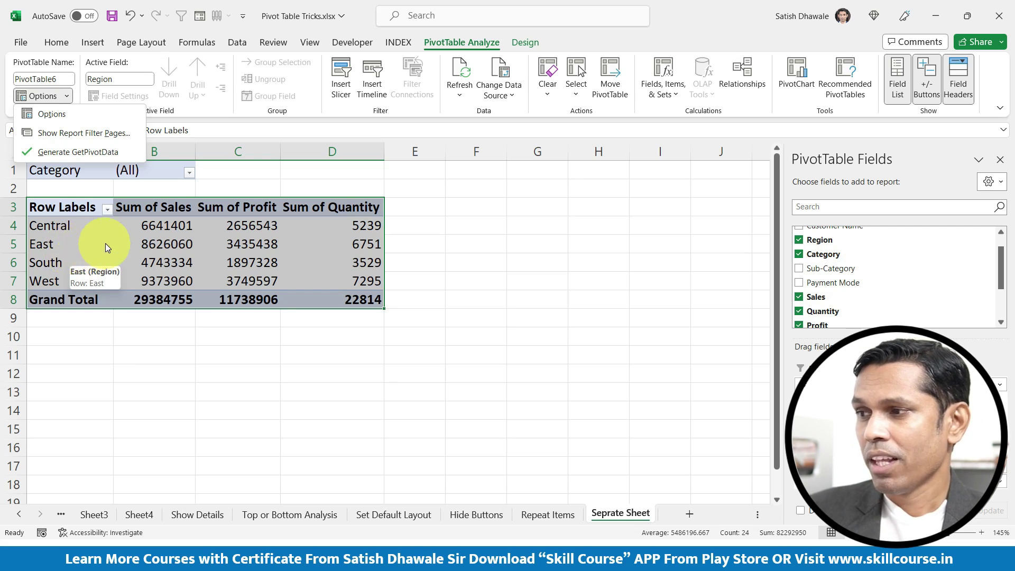
# Run Show Report Filter Pages on the Category field to create one sheet per category
pyautogui.click(30, 138)
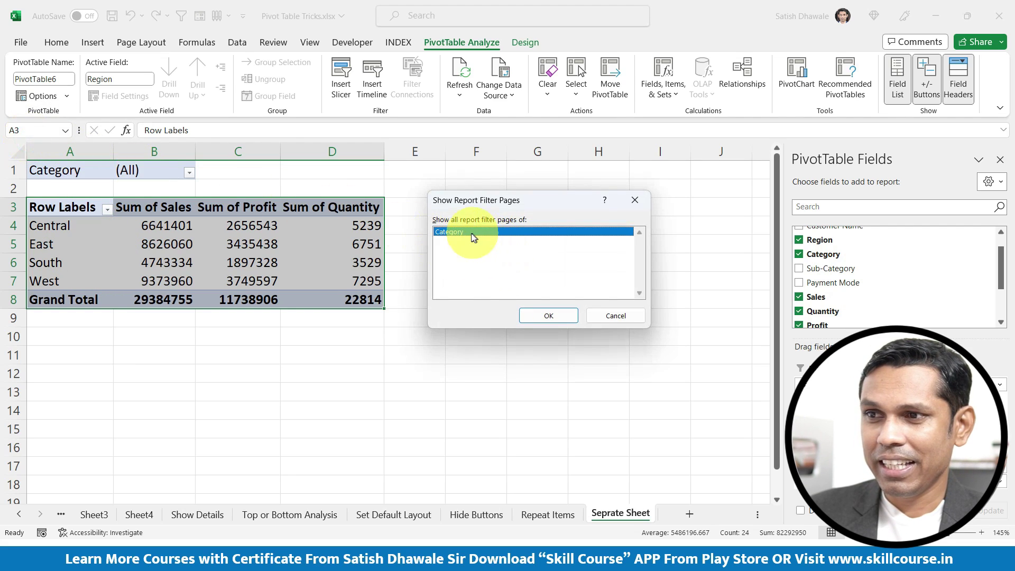
pyautogui.click(544, 316)
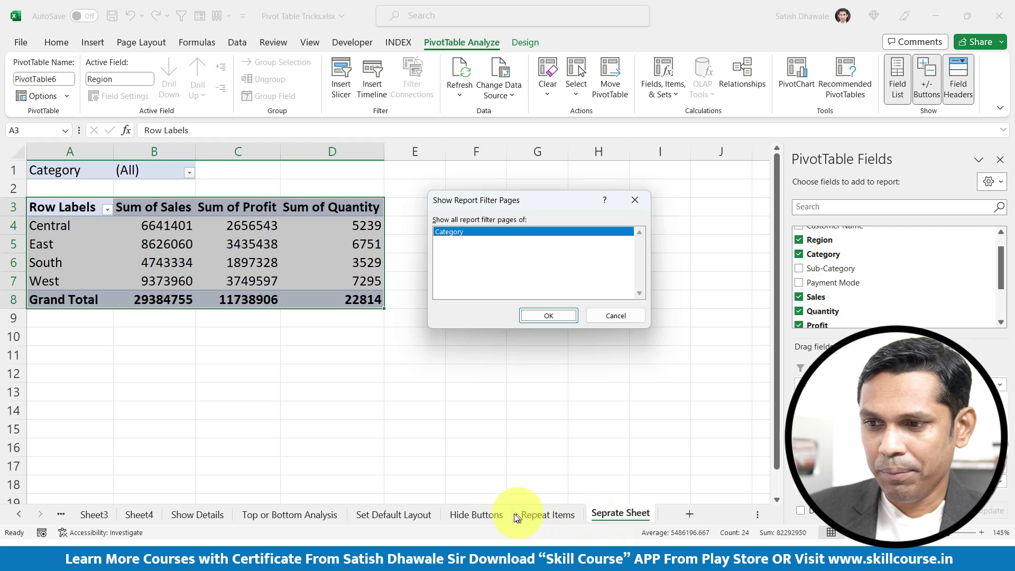
pyautogui.click(548, 316)
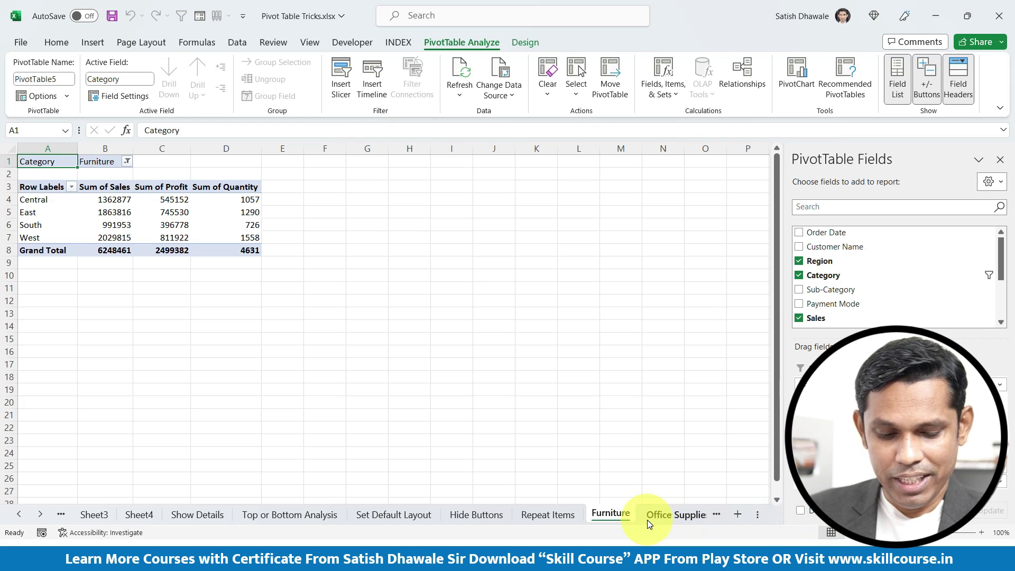
# Browse the Furniture, Office Supplies and Technology sheets, ending on Office Supplies (17792420 sales)
pyautogui.hotkey('ctrl', 'End')
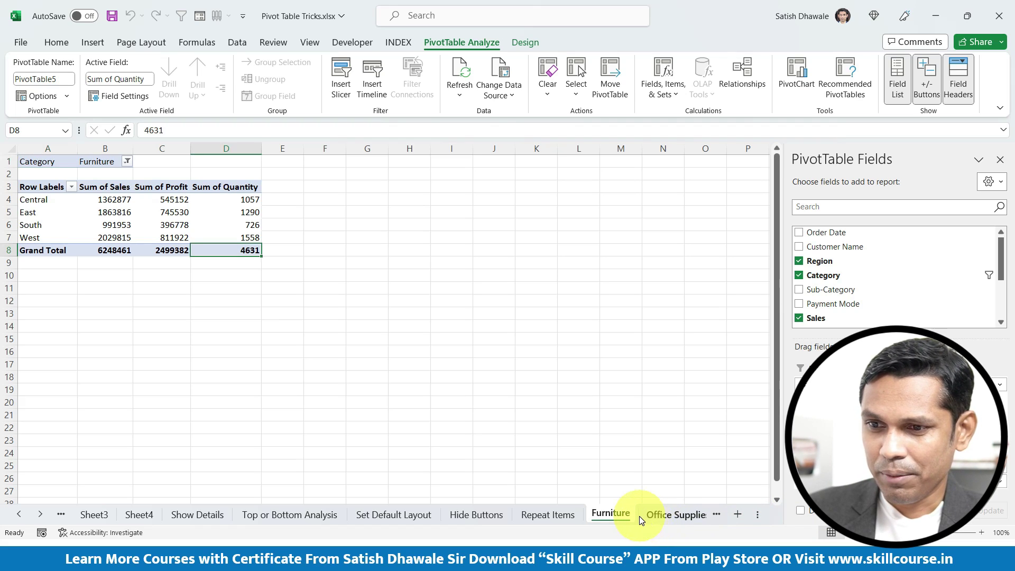
pyautogui.click(623, 518)
pyautogui.click(677, 516)
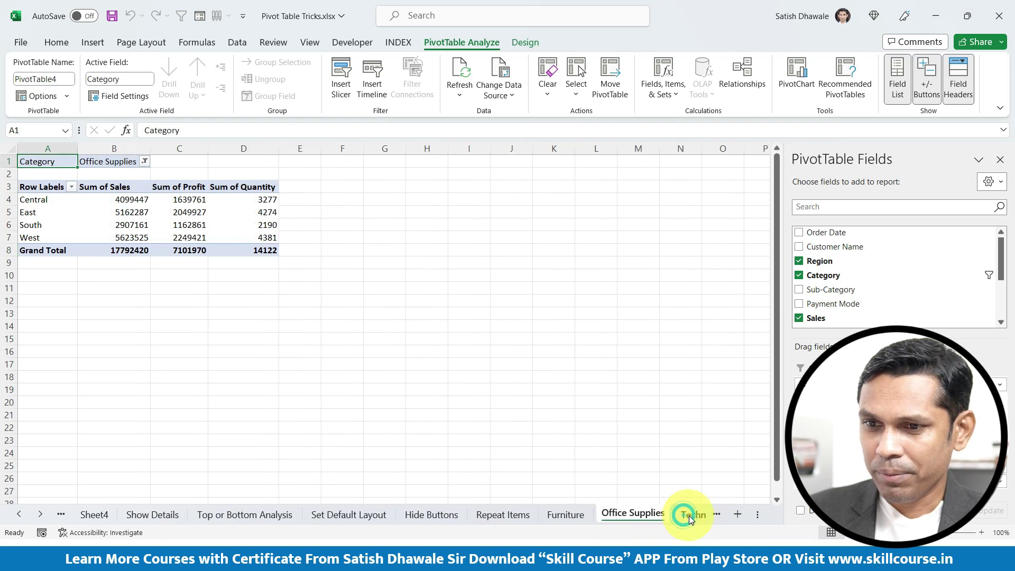
pyautogui.click(688, 516)
pyautogui.click(695, 515)
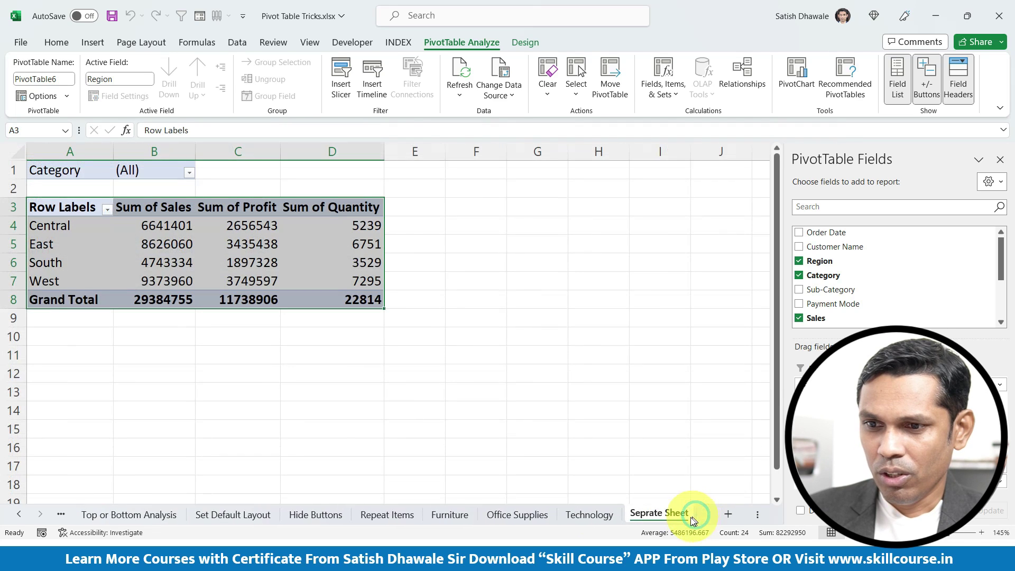
pyautogui.click(451, 517)
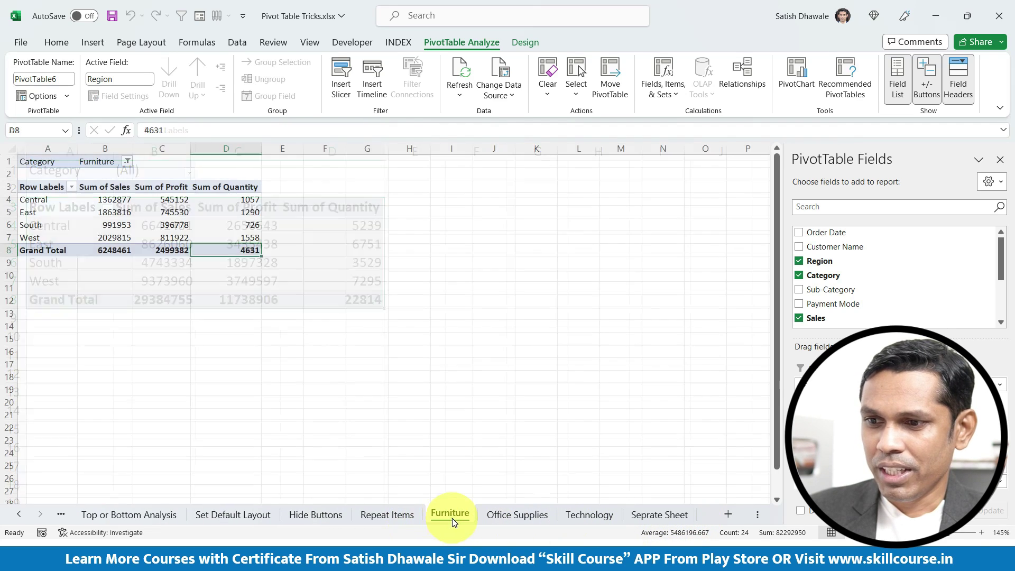
pyautogui.click(517, 516)
pyautogui.click(585, 516)
pyautogui.click(449, 516)
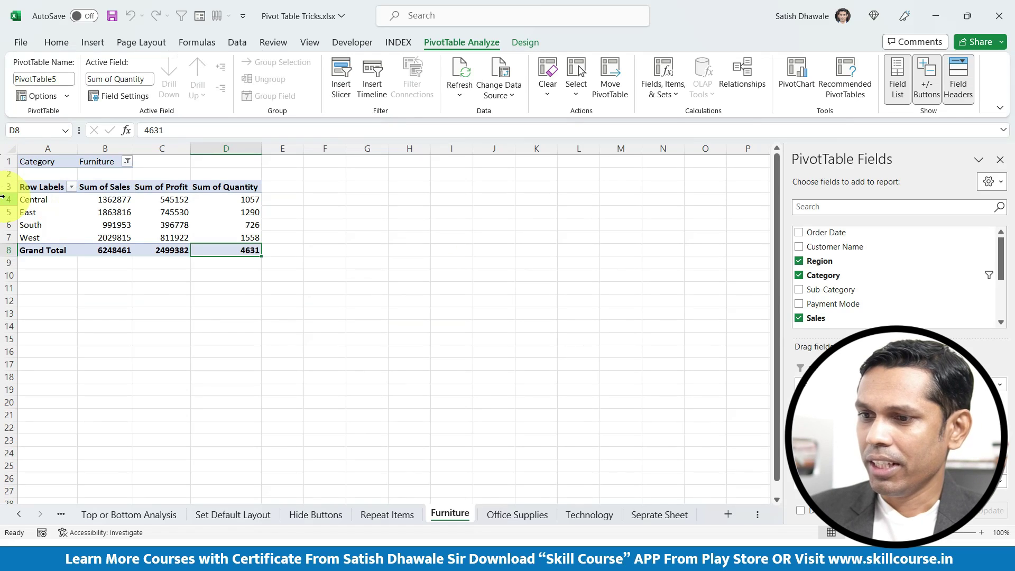
pyautogui.click(505, 514)
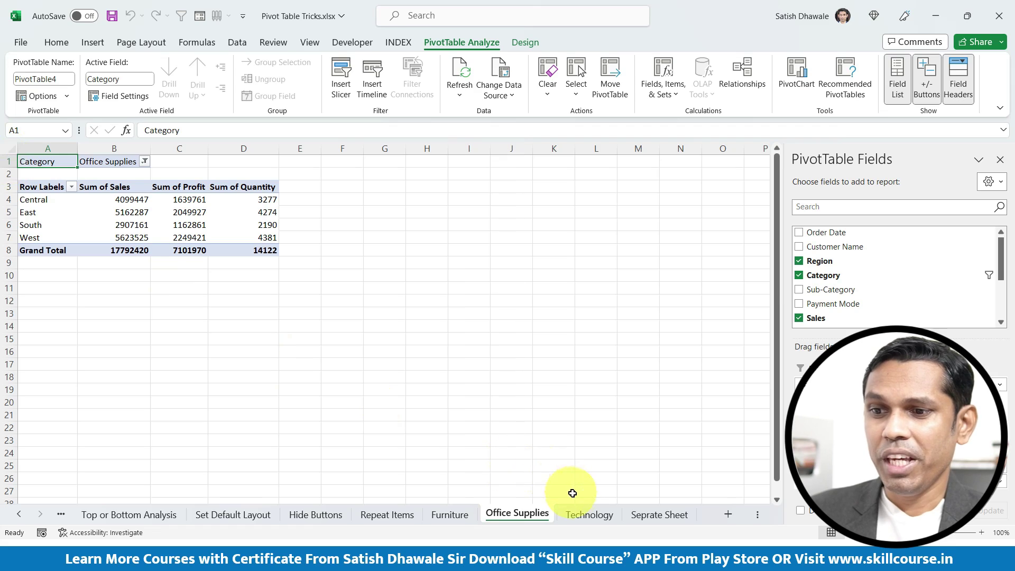
pyautogui.click(587, 514)
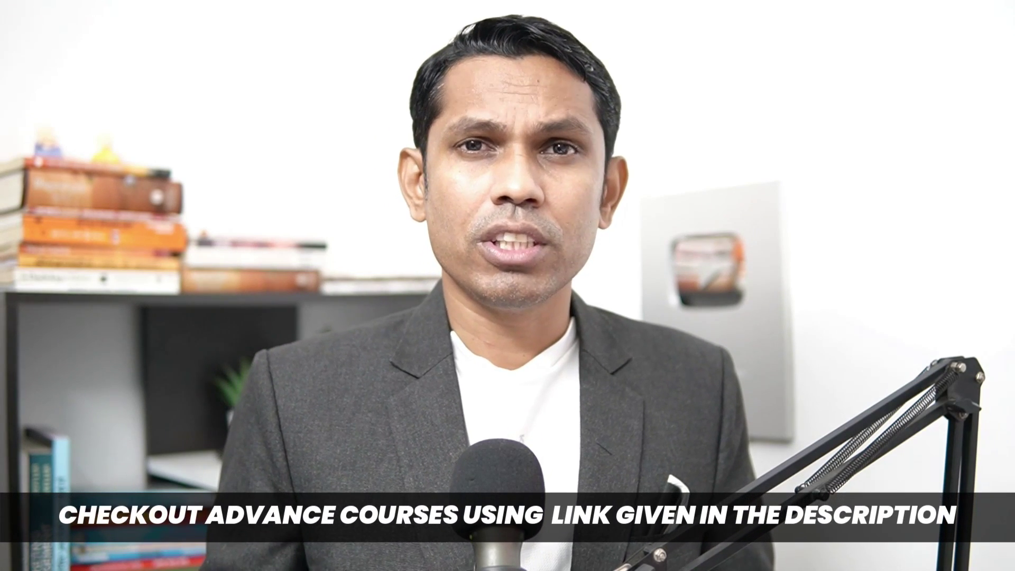